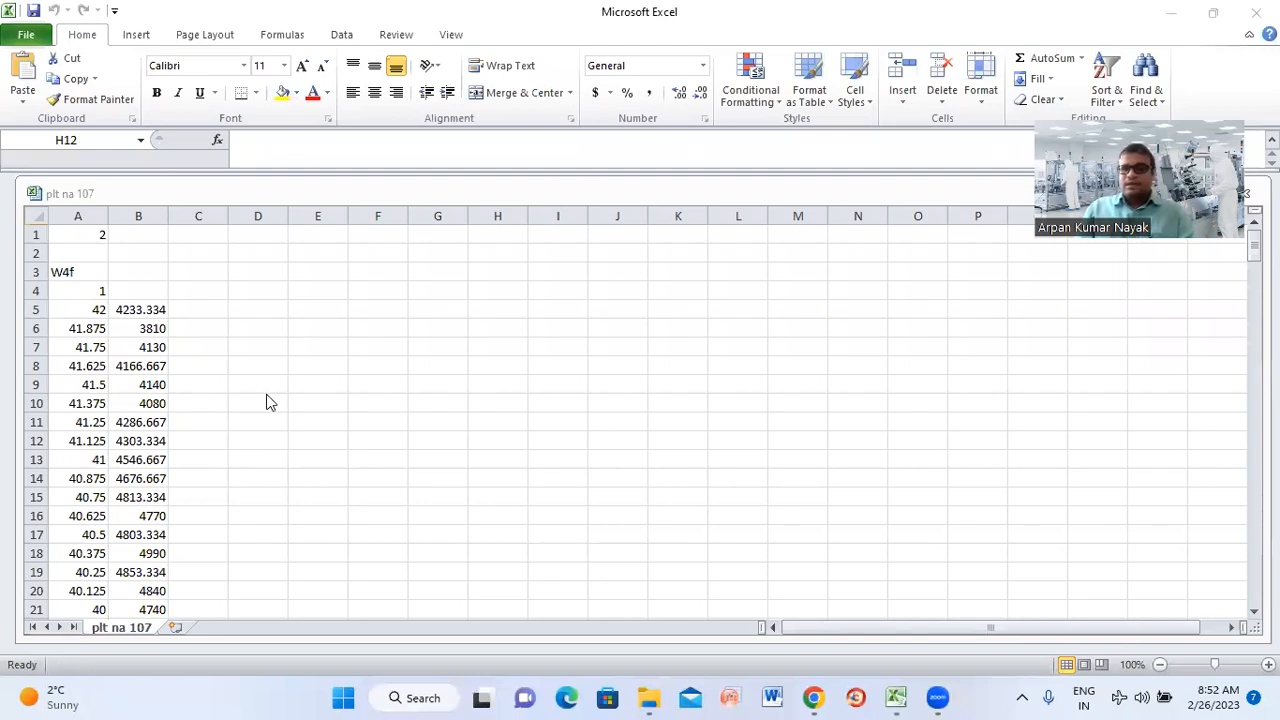
Copy the two-column spectrum data in A5:B77 of the plt na 107 worksheet
click(90, 314)
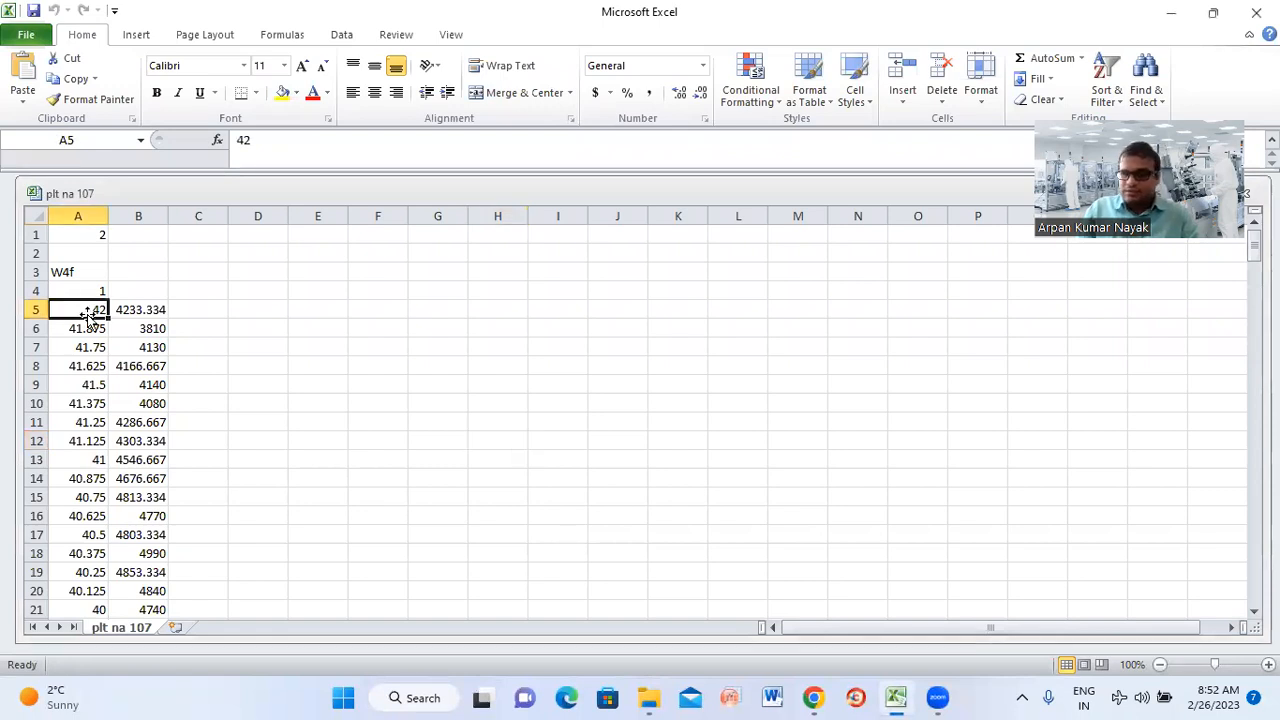
key(shift+Right)
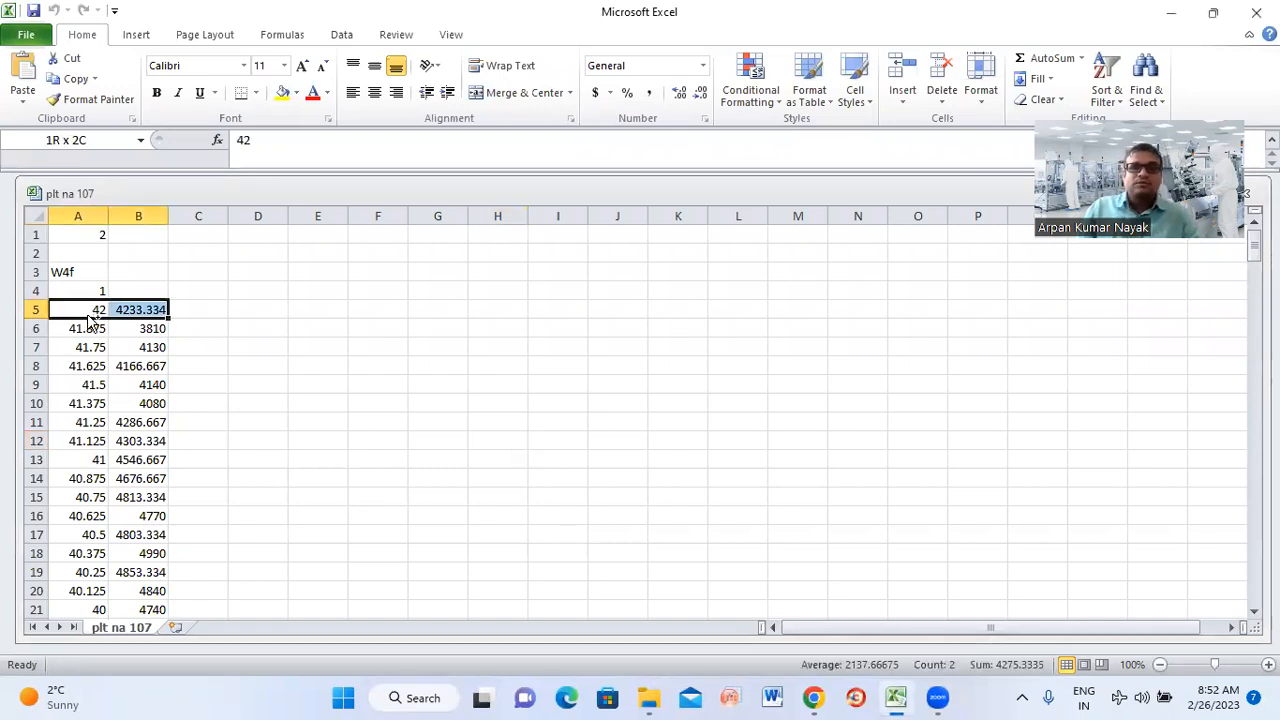
key(ctrl+shift+Down)
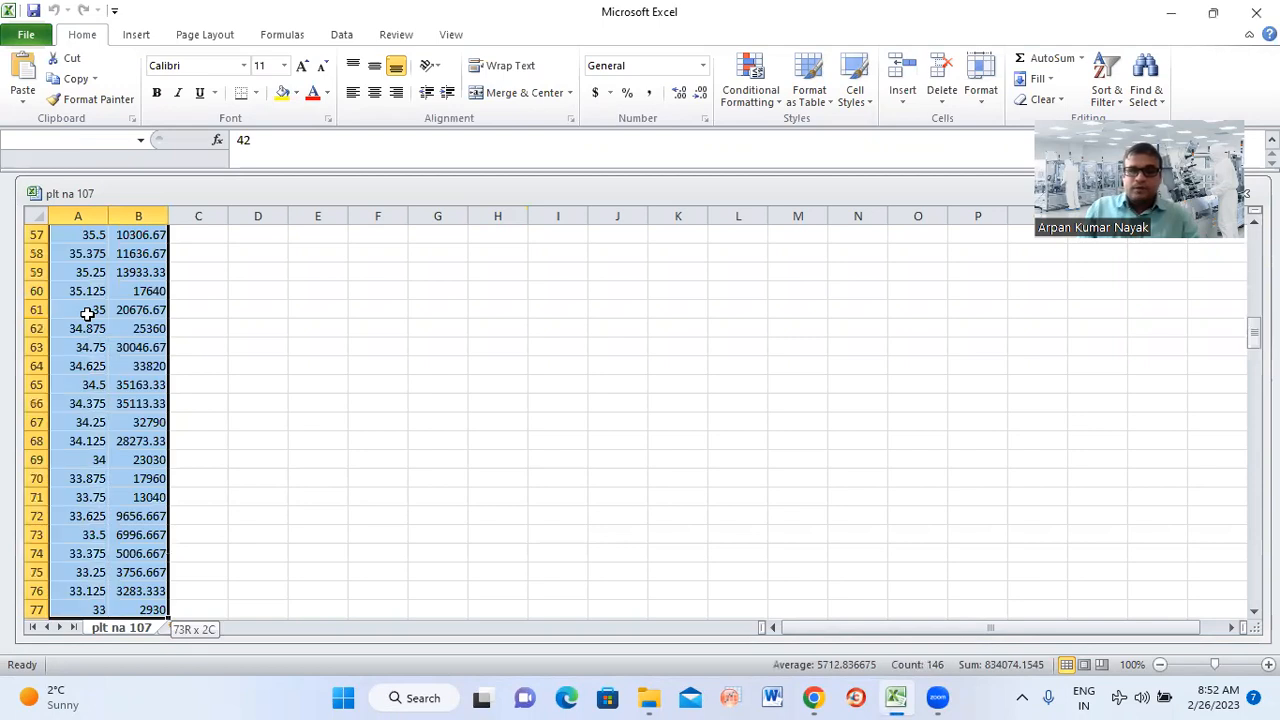
key(ctrl+c)
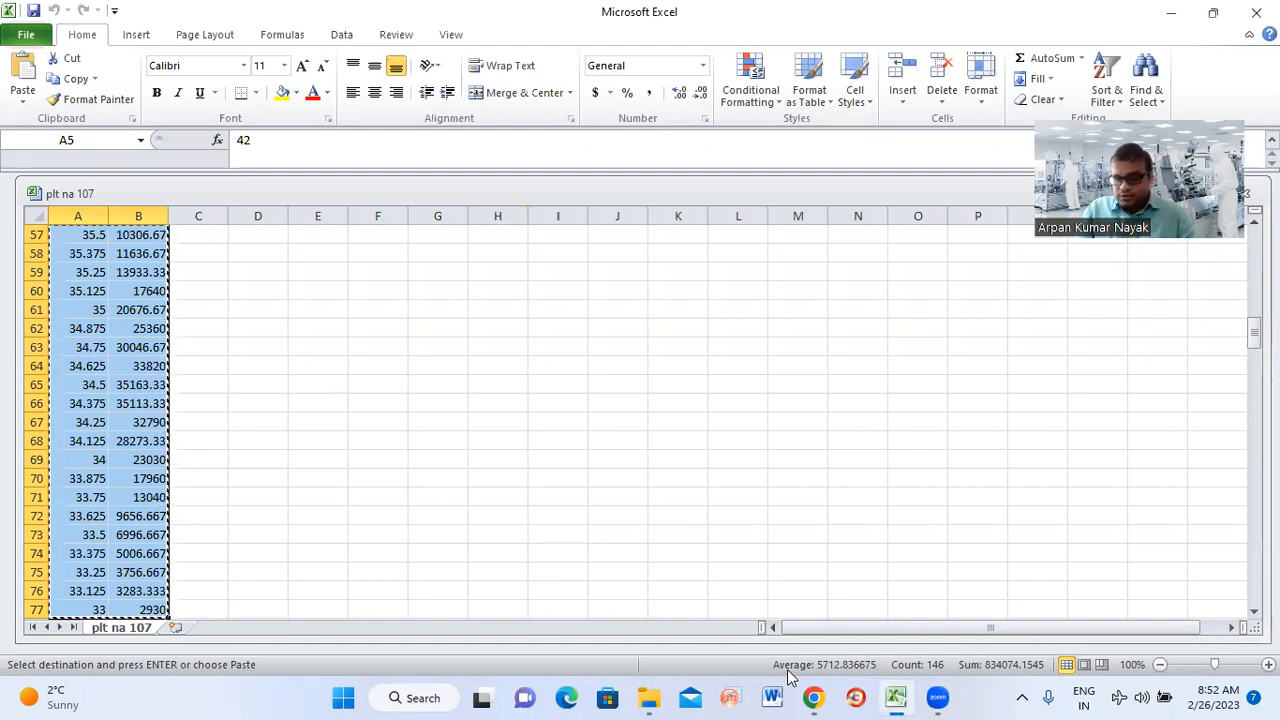
Switch to OriginPro, maximize Book1 and paste the copied data into columns A(X) and B(Y) from row 1
click(722, 697)
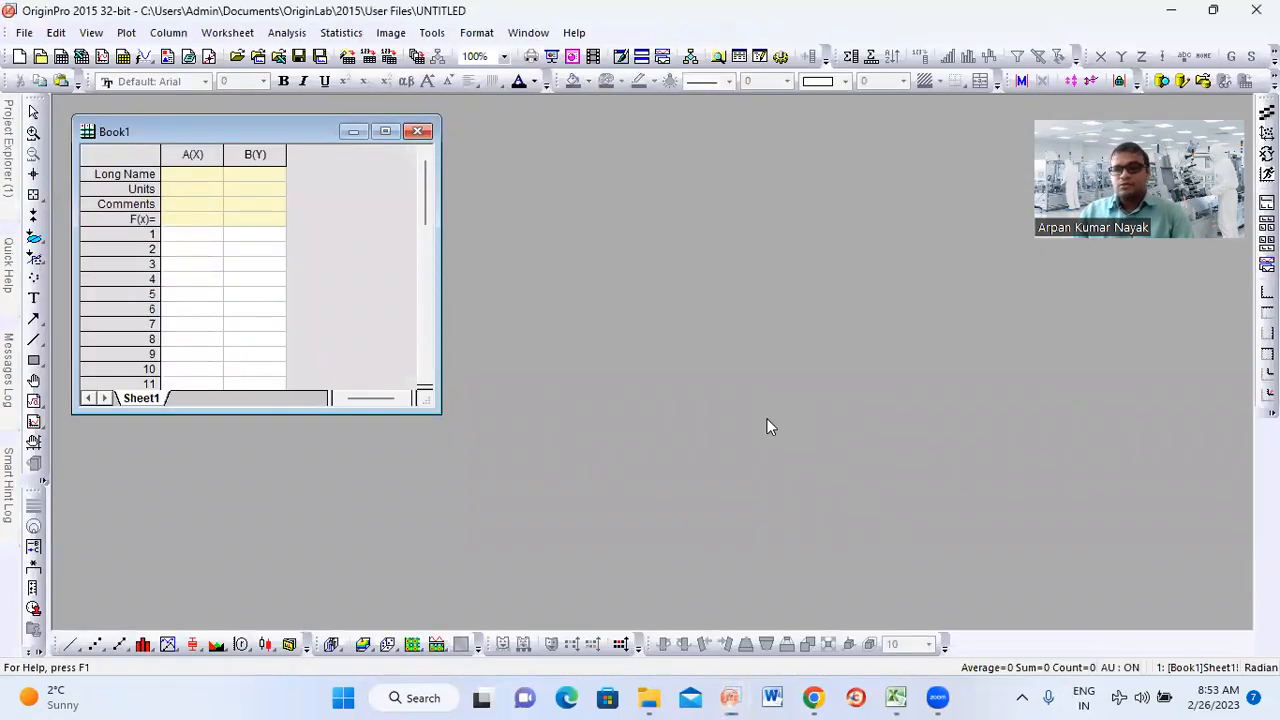
click(387, 132)
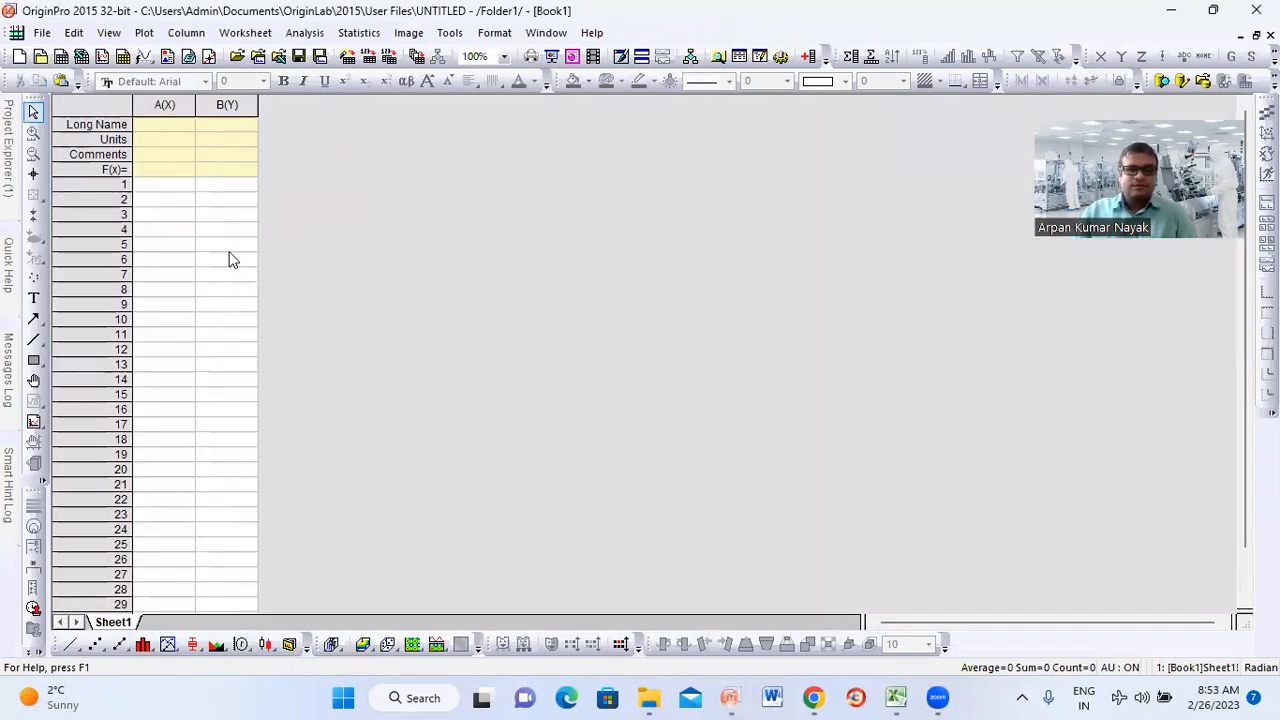
click(170, 176)
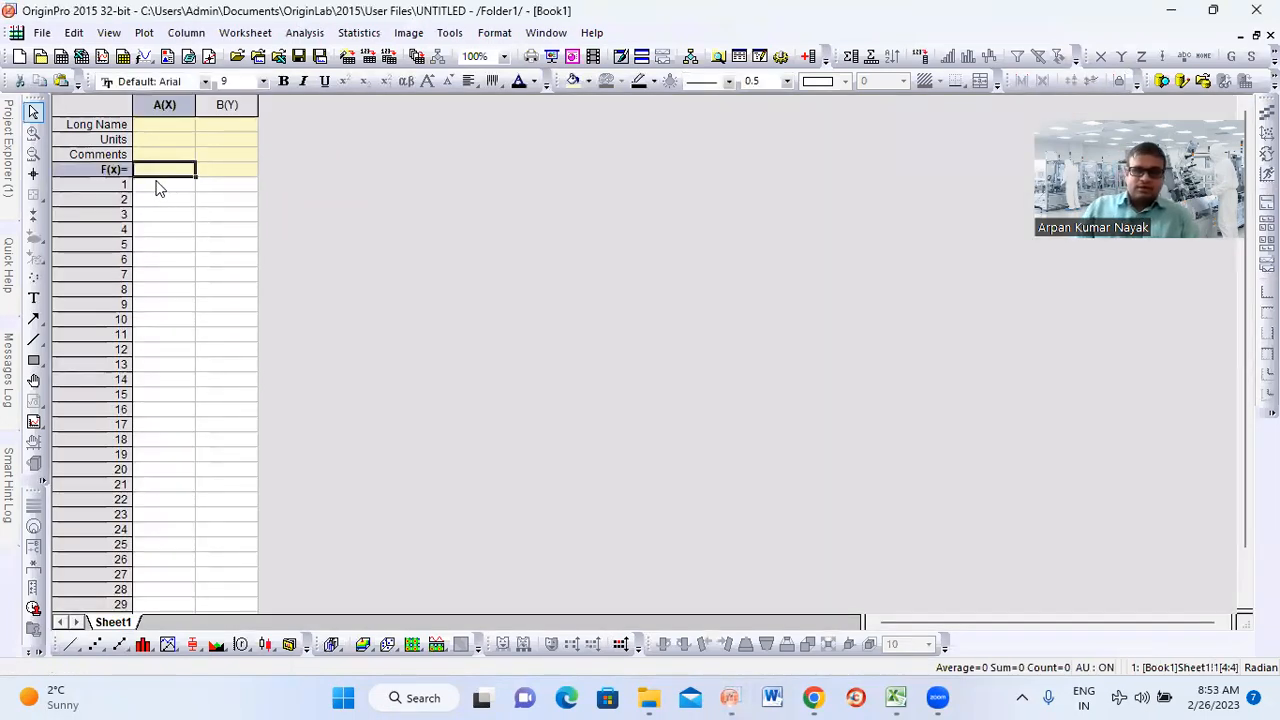
click(157, 188)
key(ctrl+v)
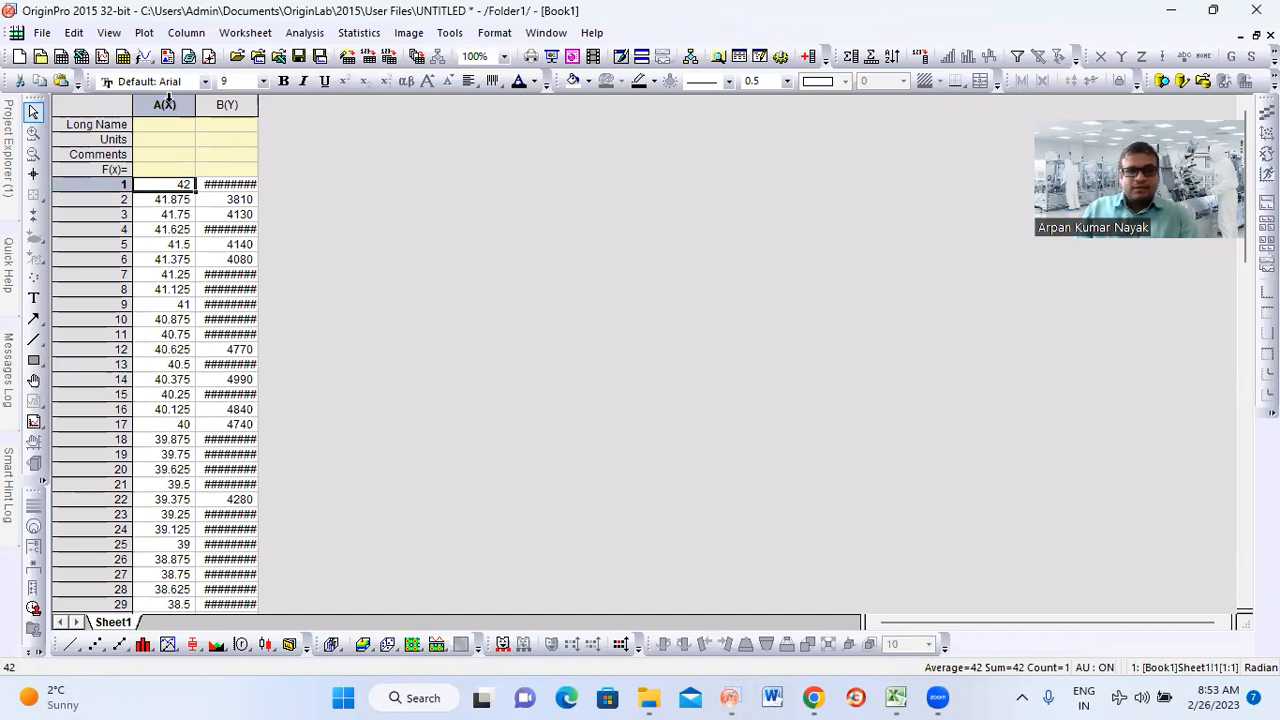
Plot columns A(X) and B(Y) together as a line graph
drag(165, 104, 224, 106)
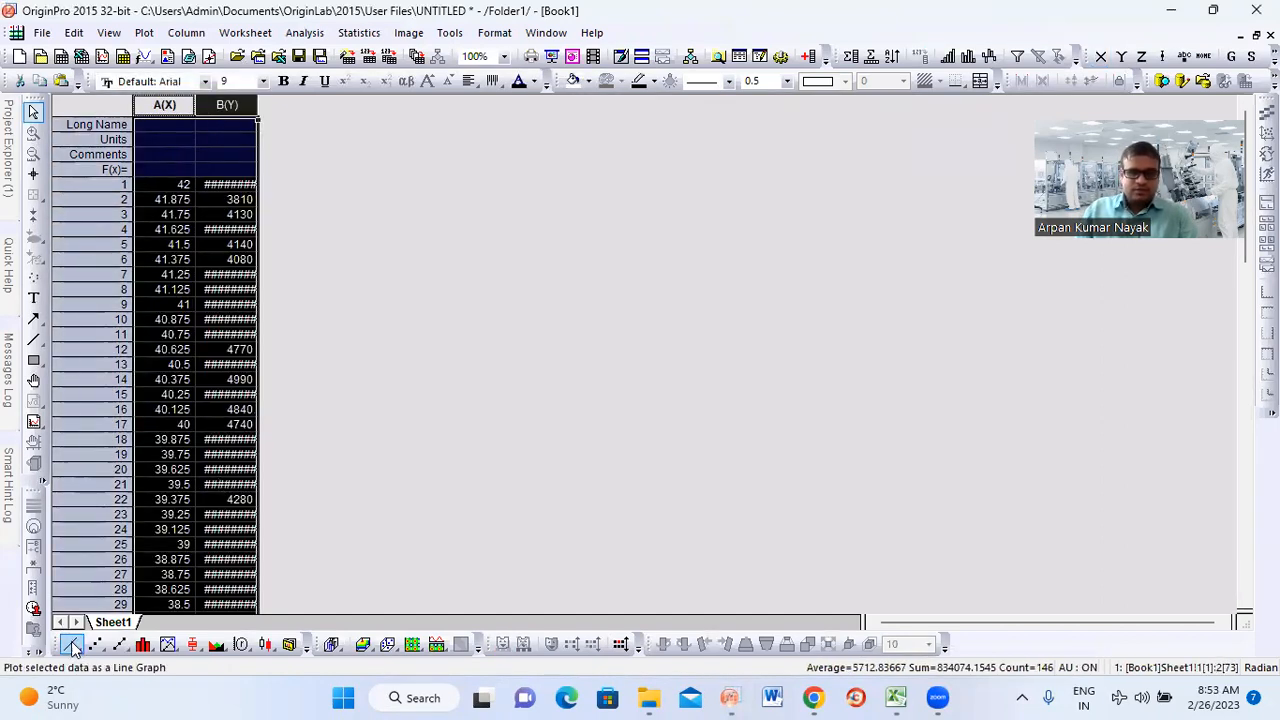
click(66, 645)
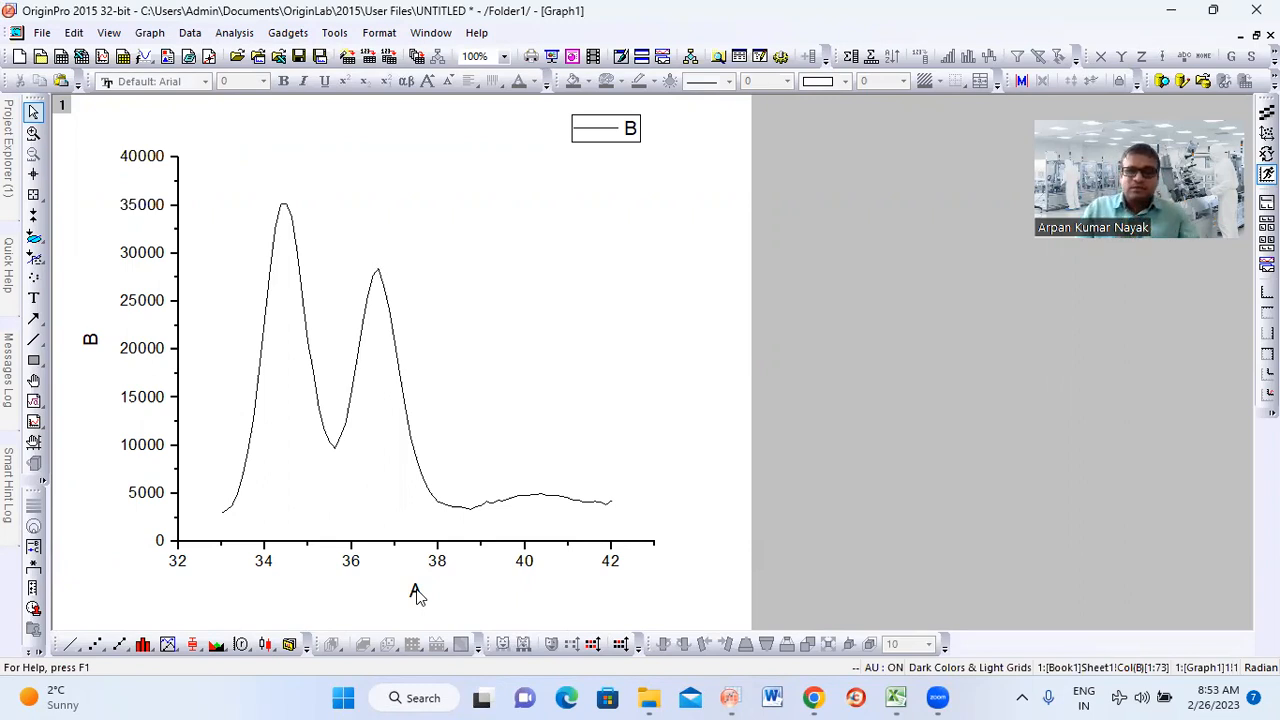
Reverse the graph's horizontal axis by setting its scale from 42 to 33
click(404, 540)
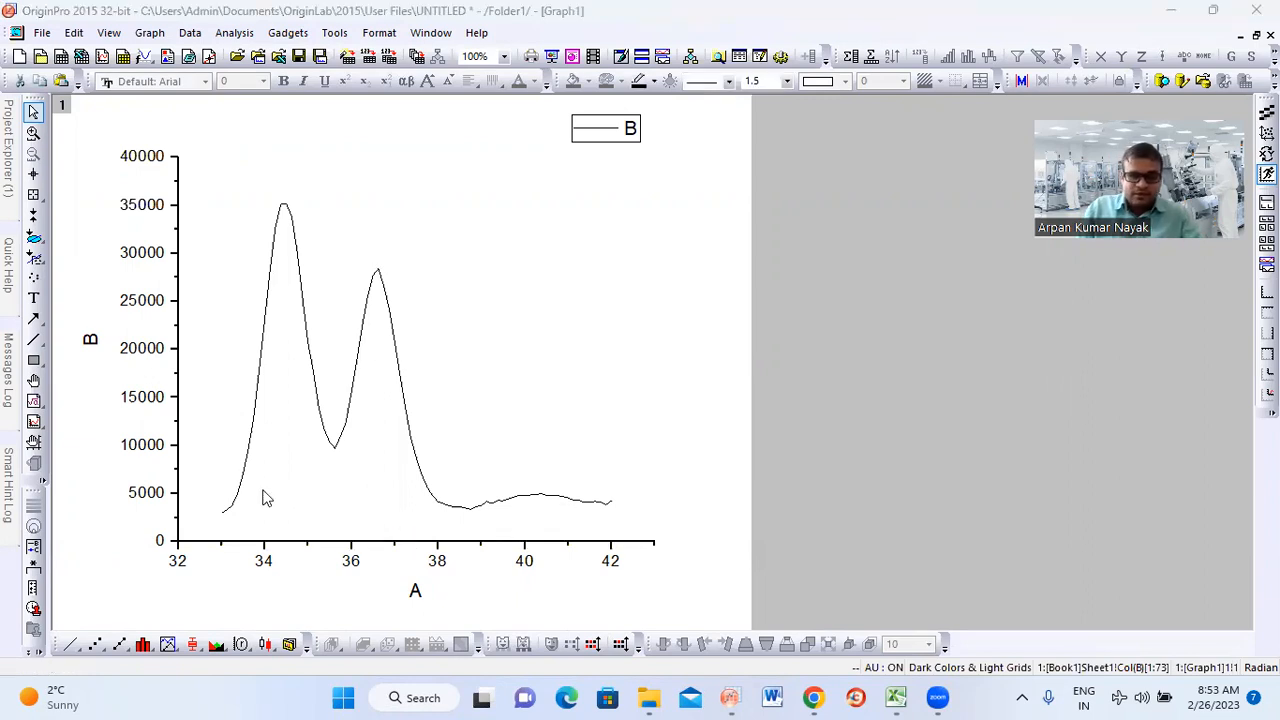
double_click(503, 540)
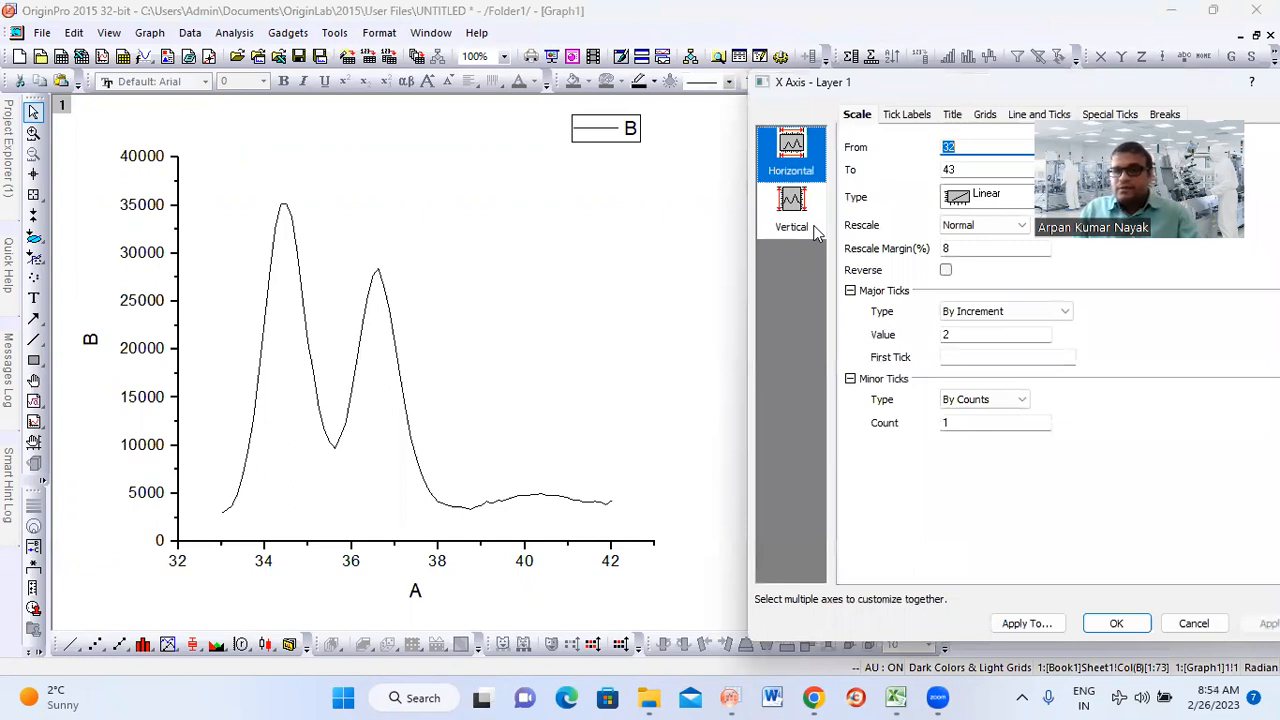
drag(920, 86, 418, 150)
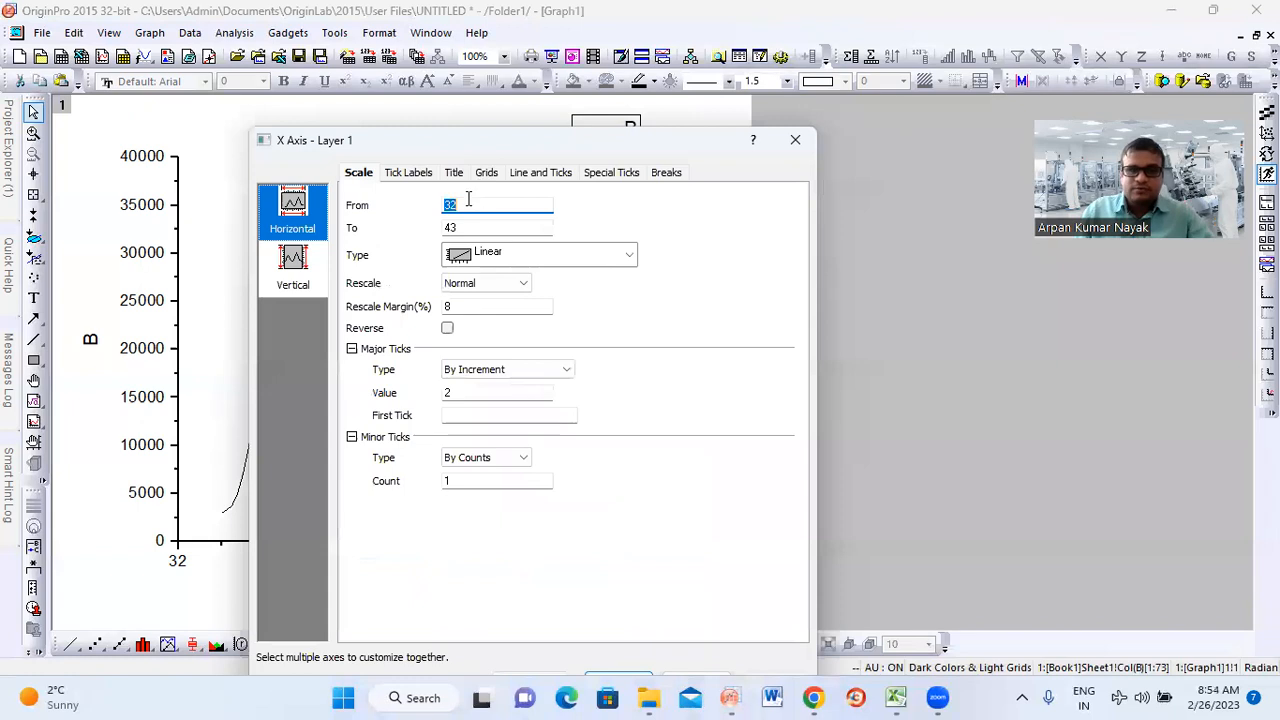
text(42)
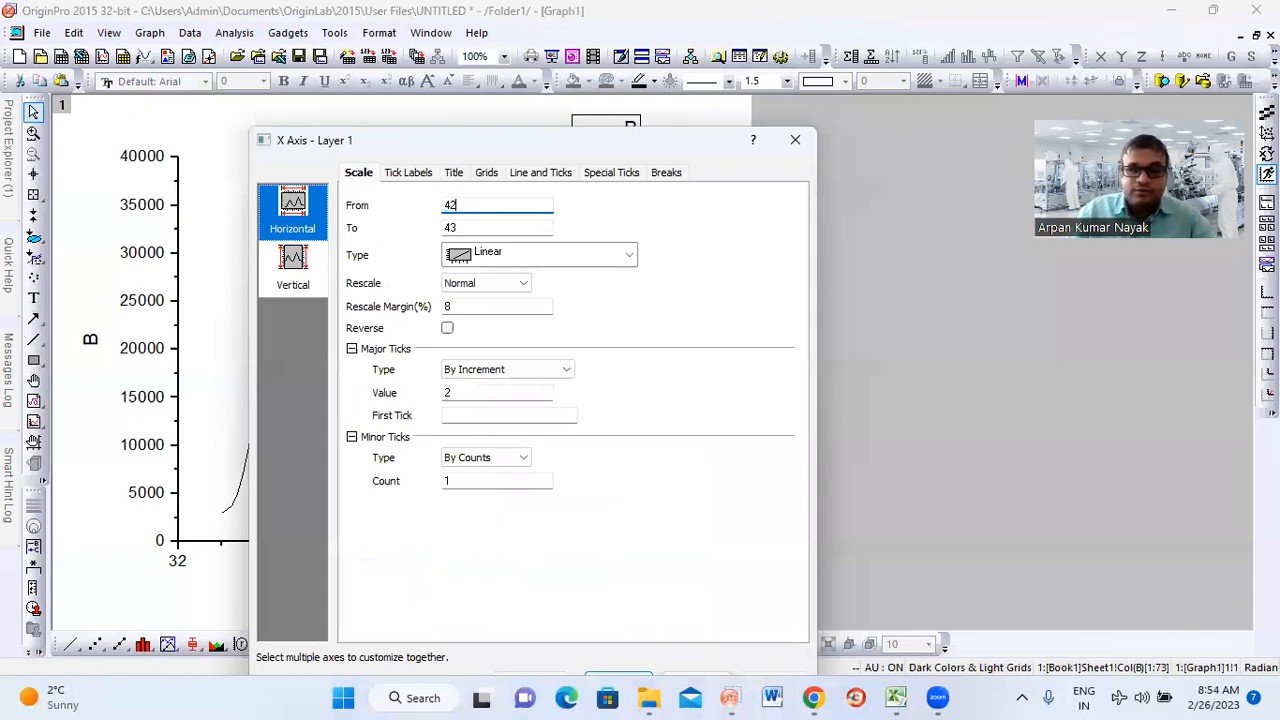
double_click(464, 228)
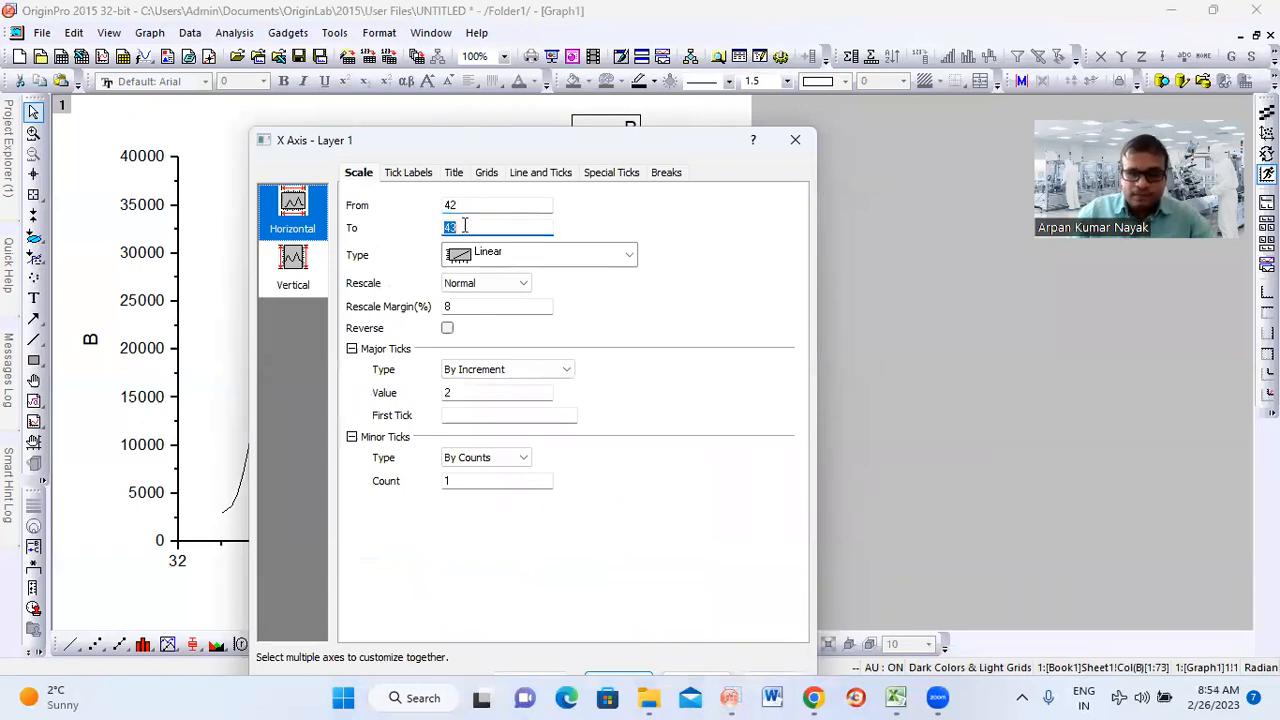
text(33)
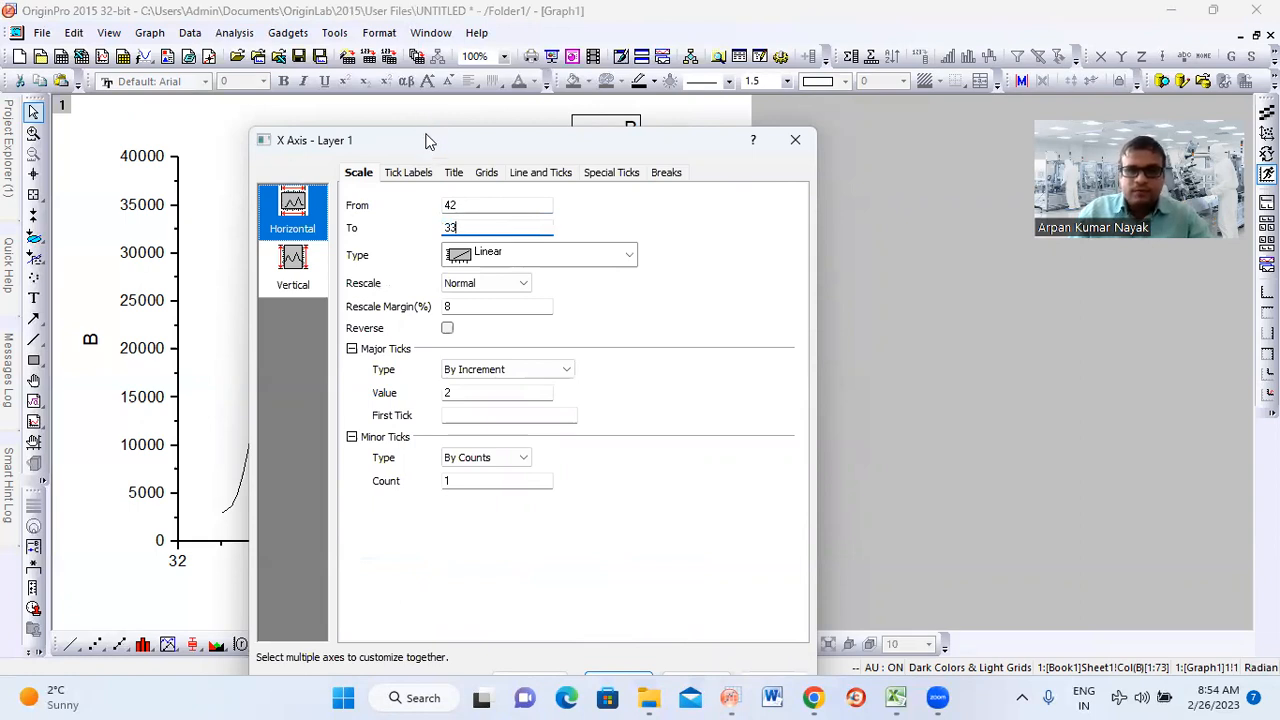
drag(429, 140, 407, 49)
click(598, 591)
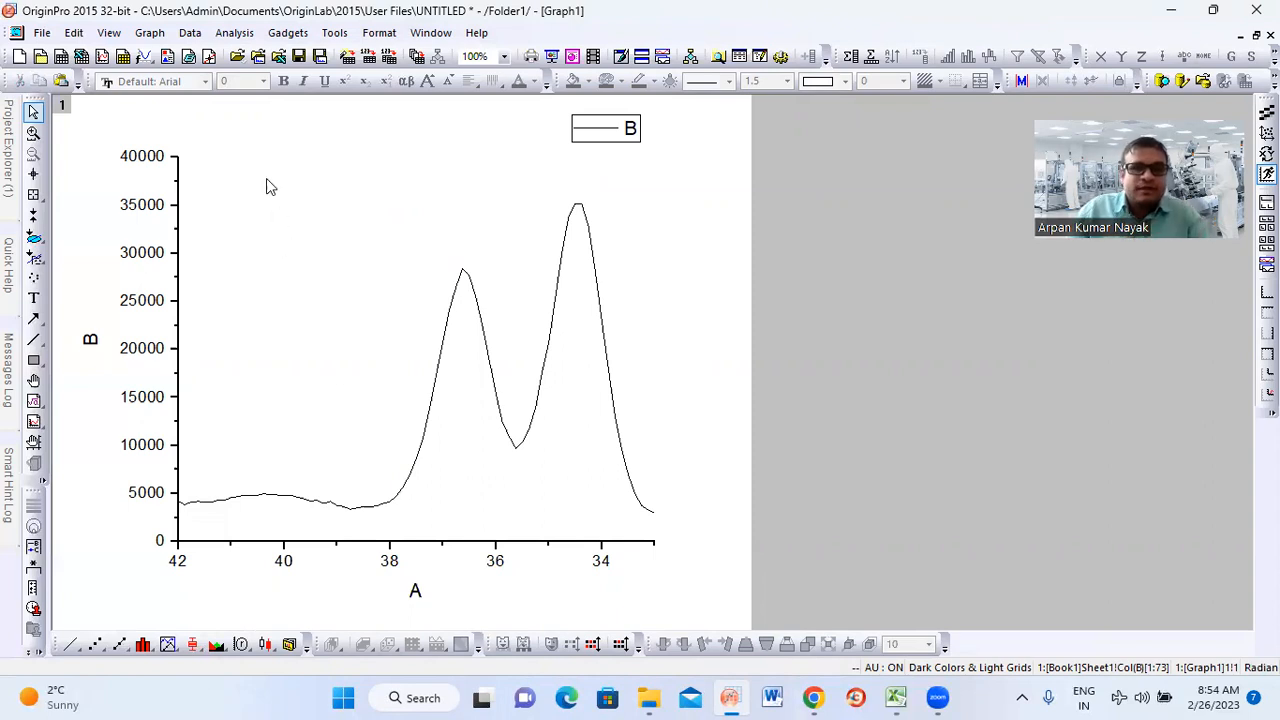
Open the Peak Analyzer for the plotted curve, set its goal to Subtract Baseline and proceed to the baseline mode
click(236, 33)
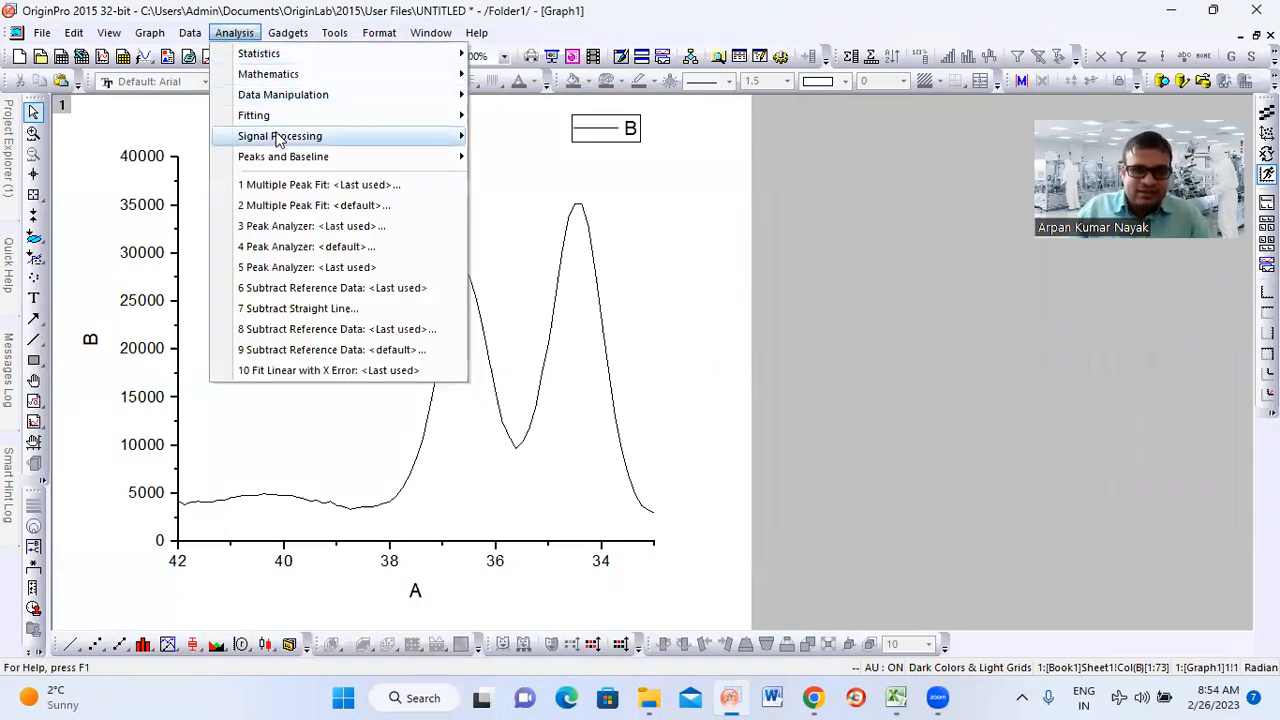
mouse_move(284, 166)
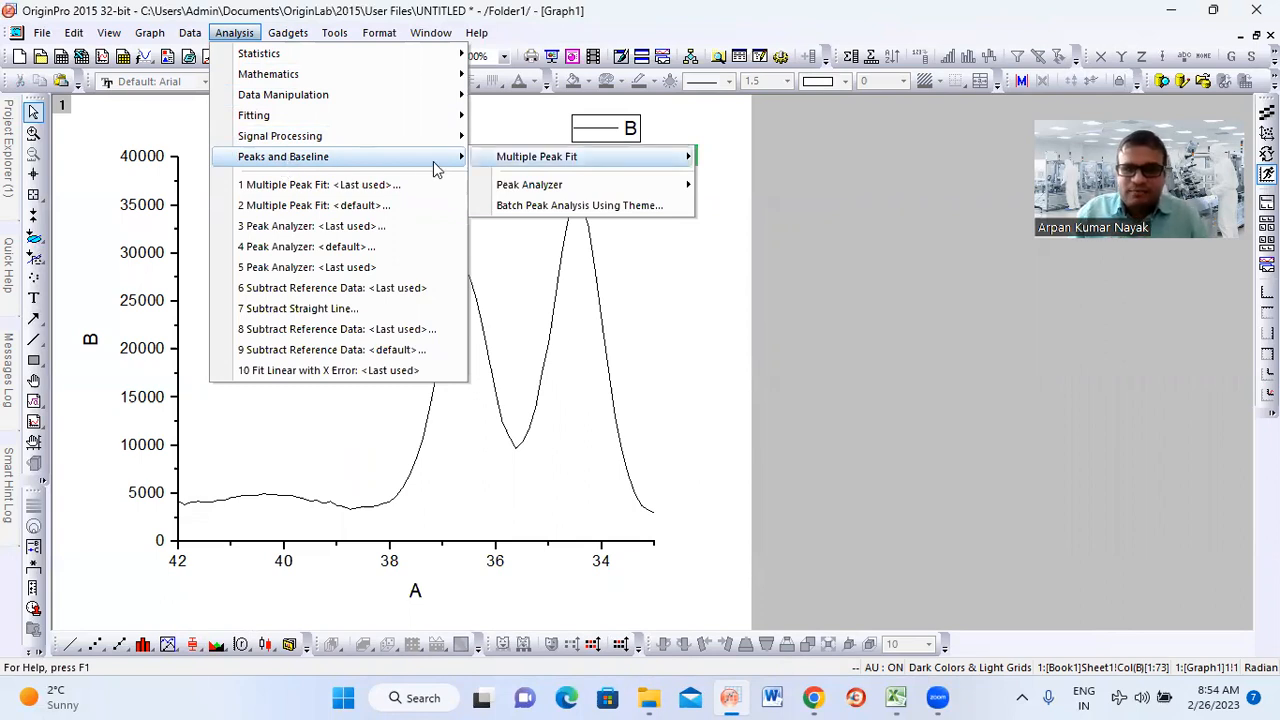
mouse_move(546, 190)
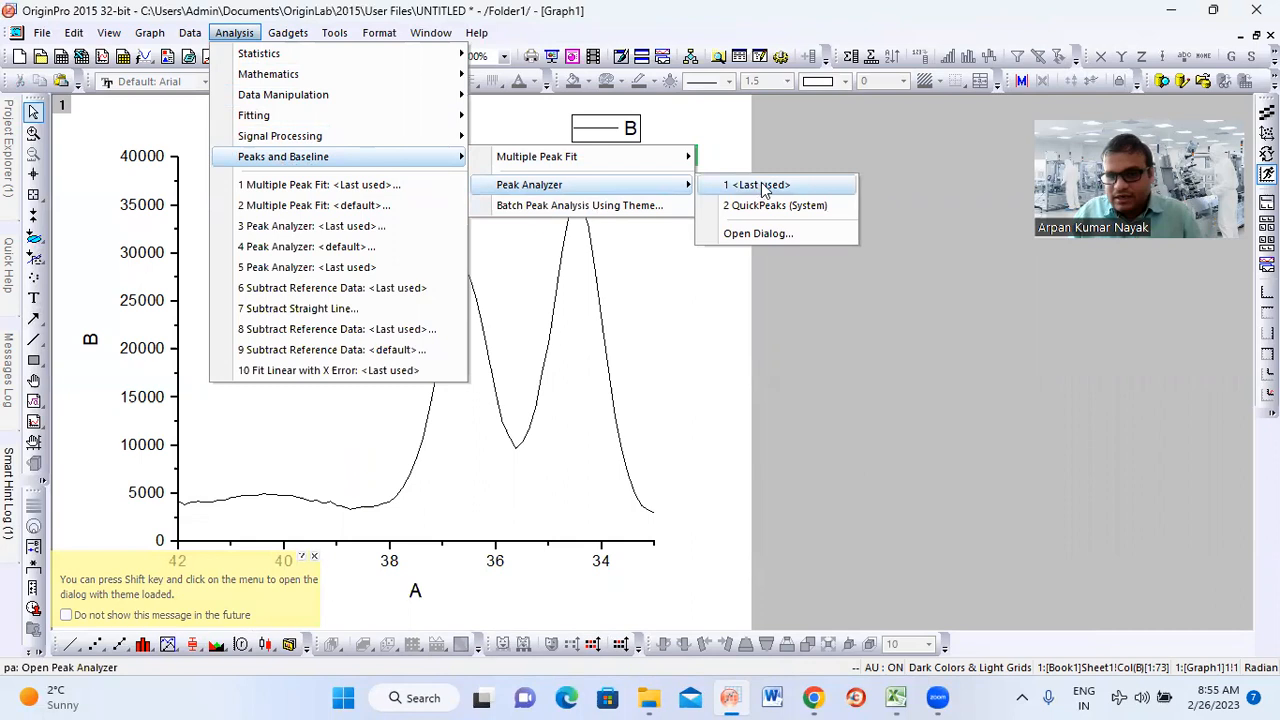
click(760, 235)
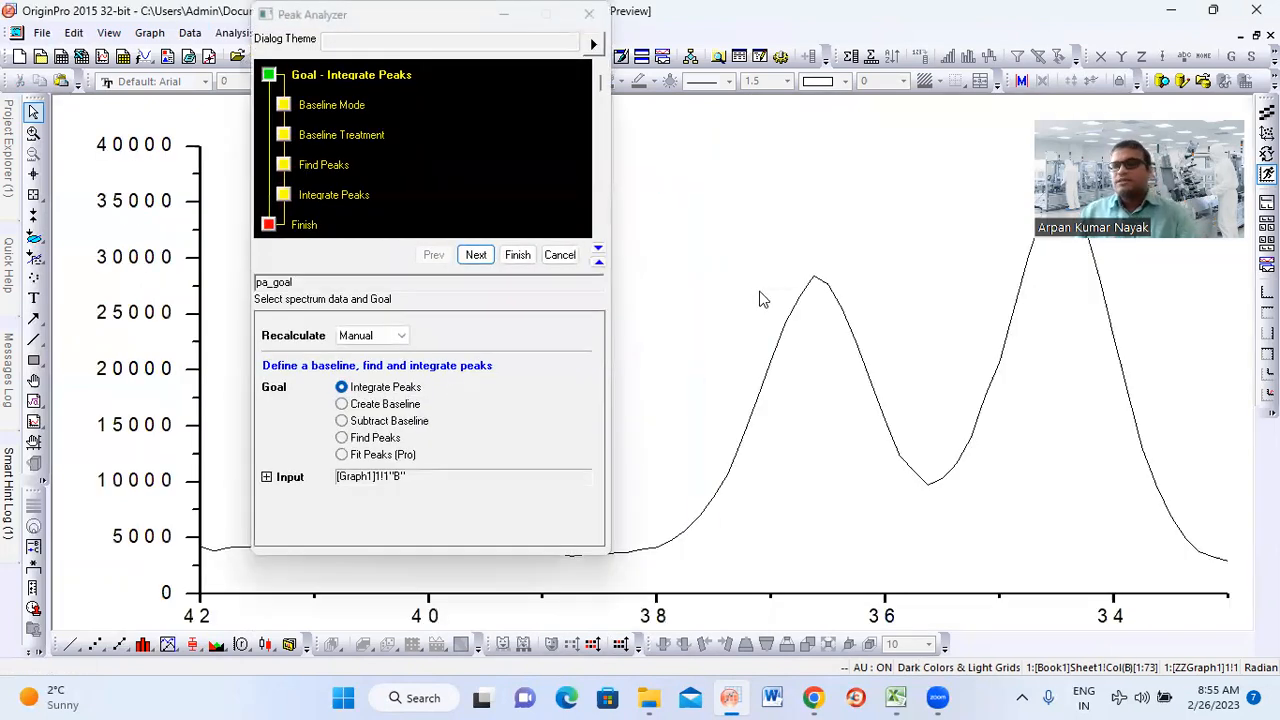
click(377, 22)
drag(377, 21, 457, 70)
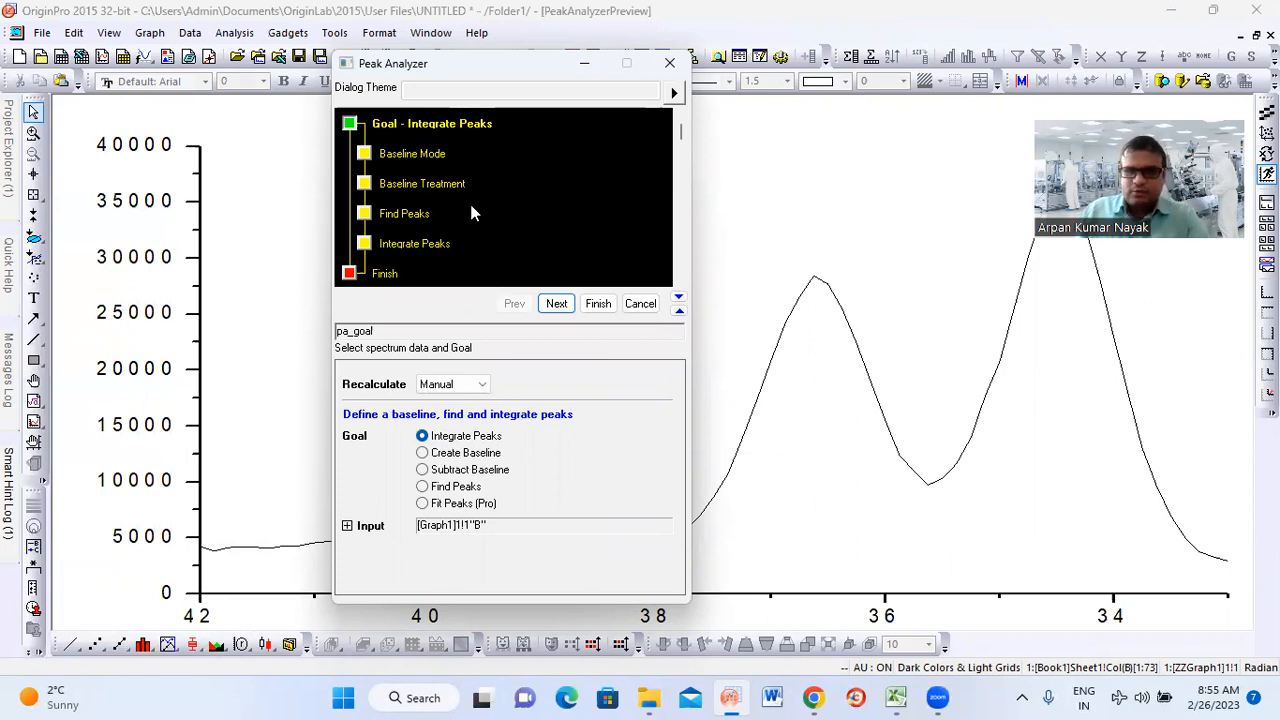
drag(485, 69, 485, 20)
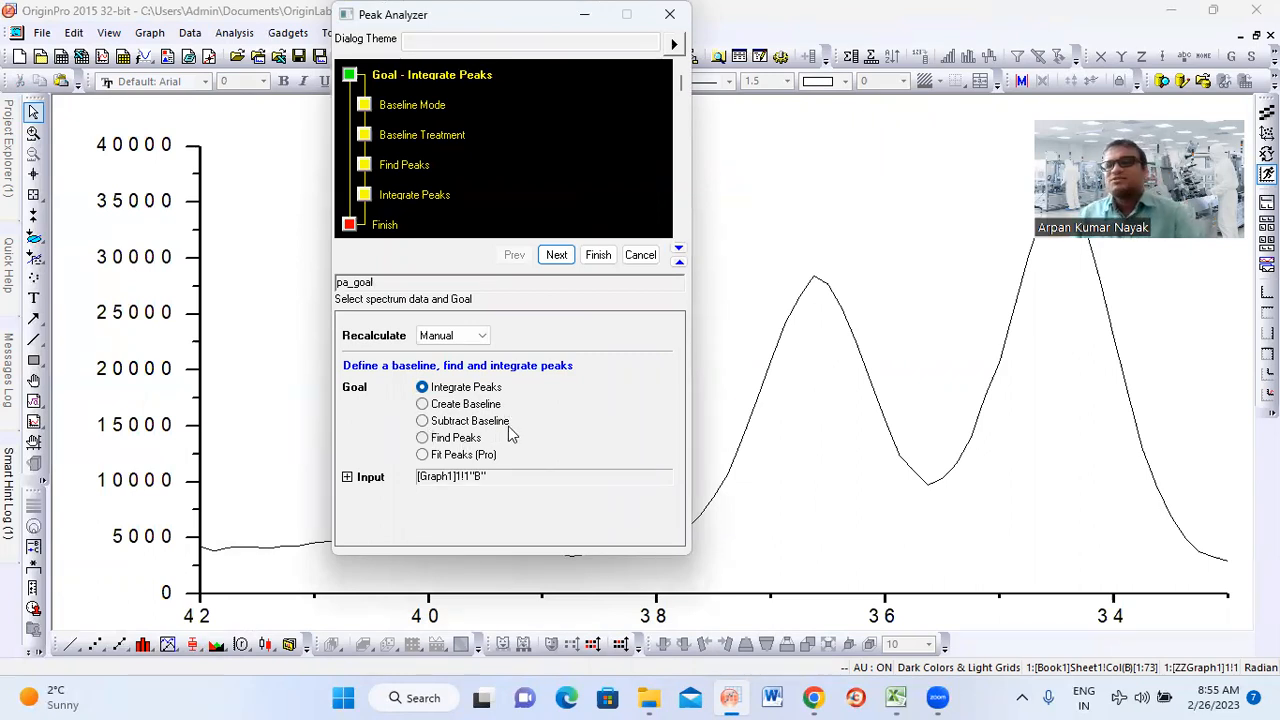
click(422, 421)
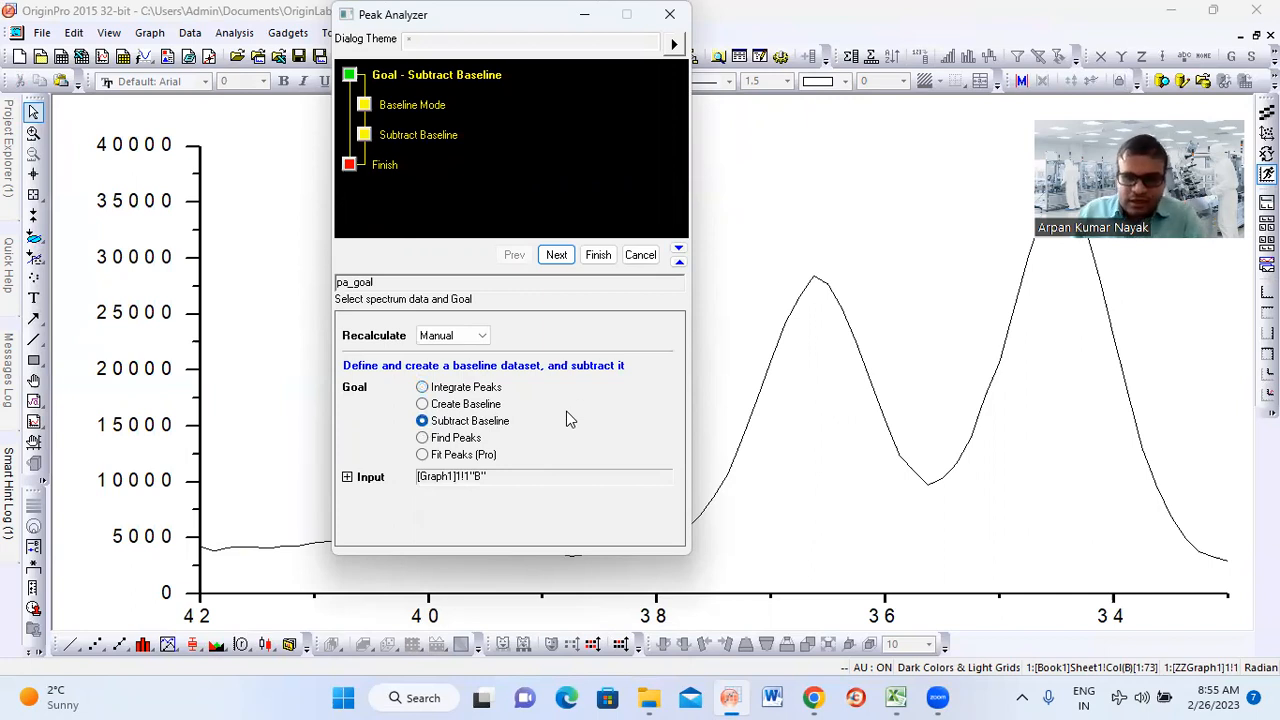
click(557, 256)
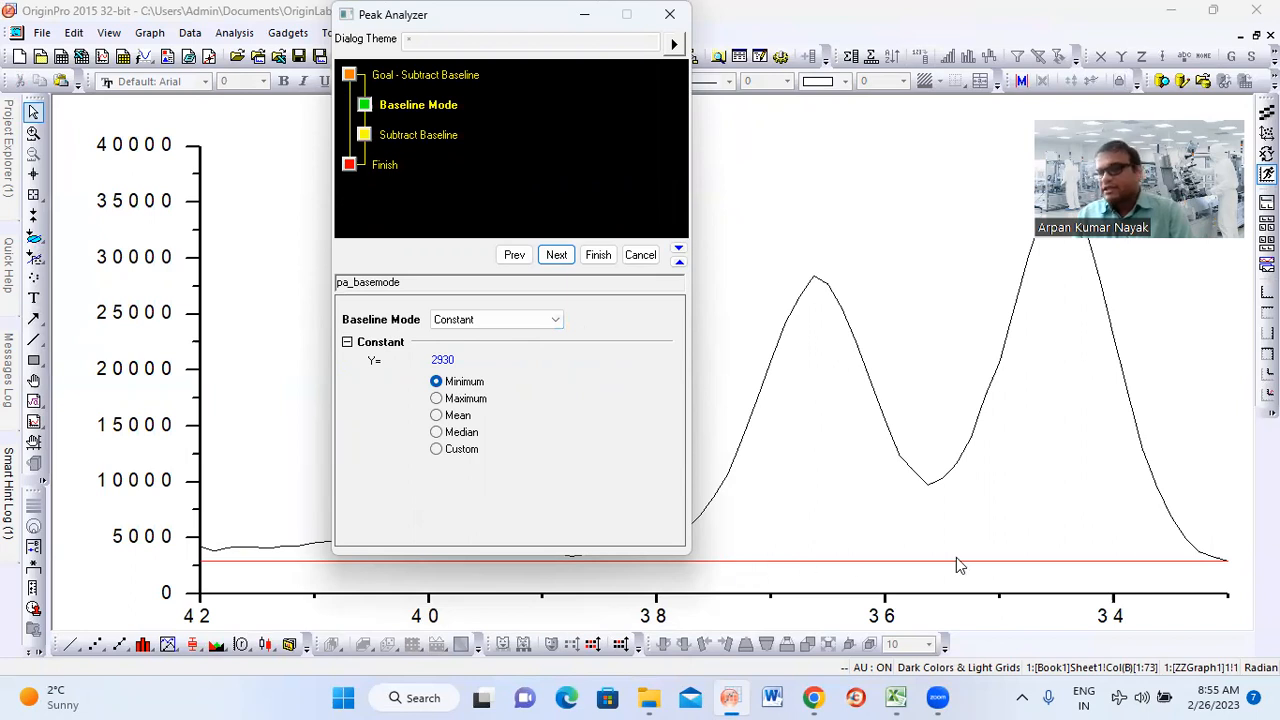
Set the baseline mode to User Defined and find 10 baseline anchor points
click(555, 322)
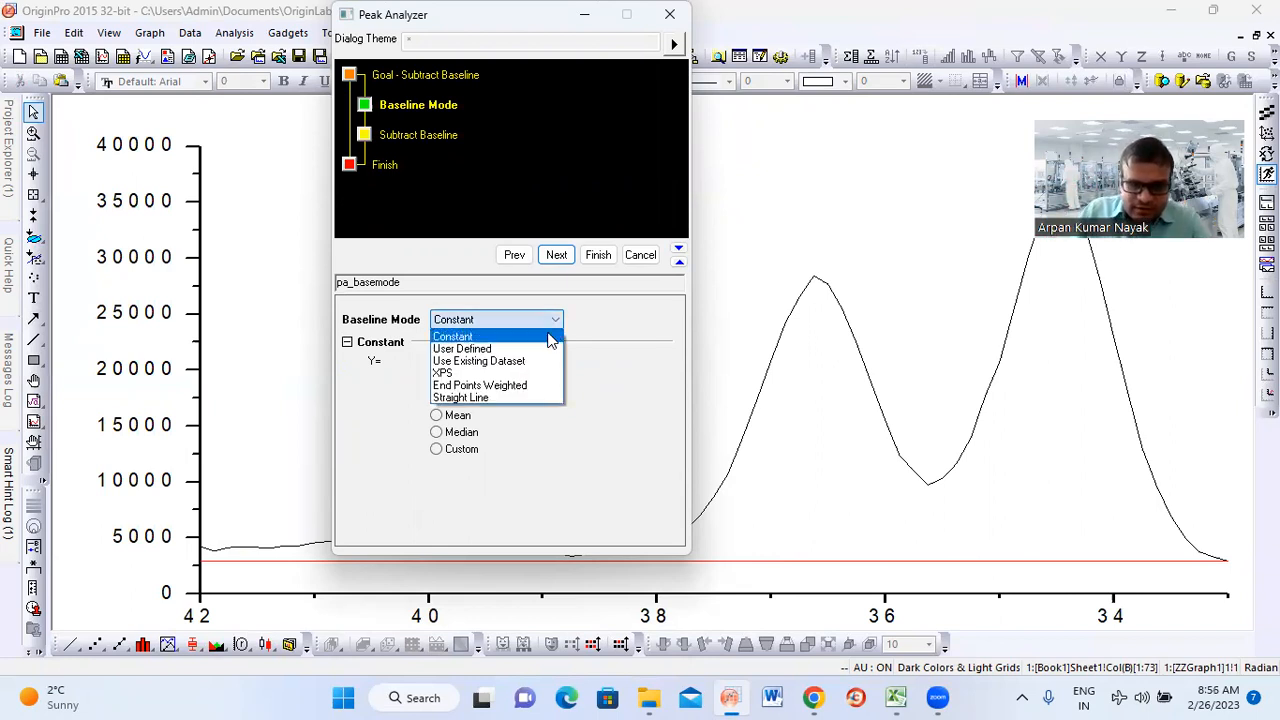
click(527, 350)
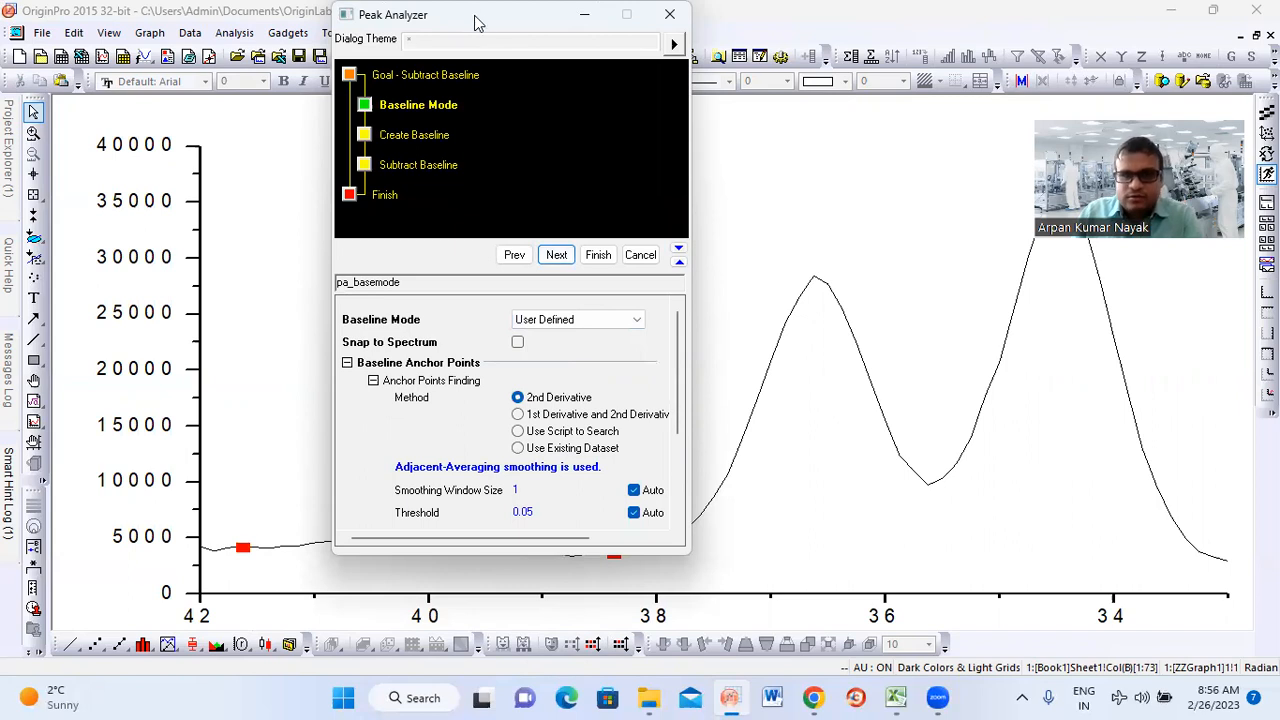
drag(474, 18, 469, 18)
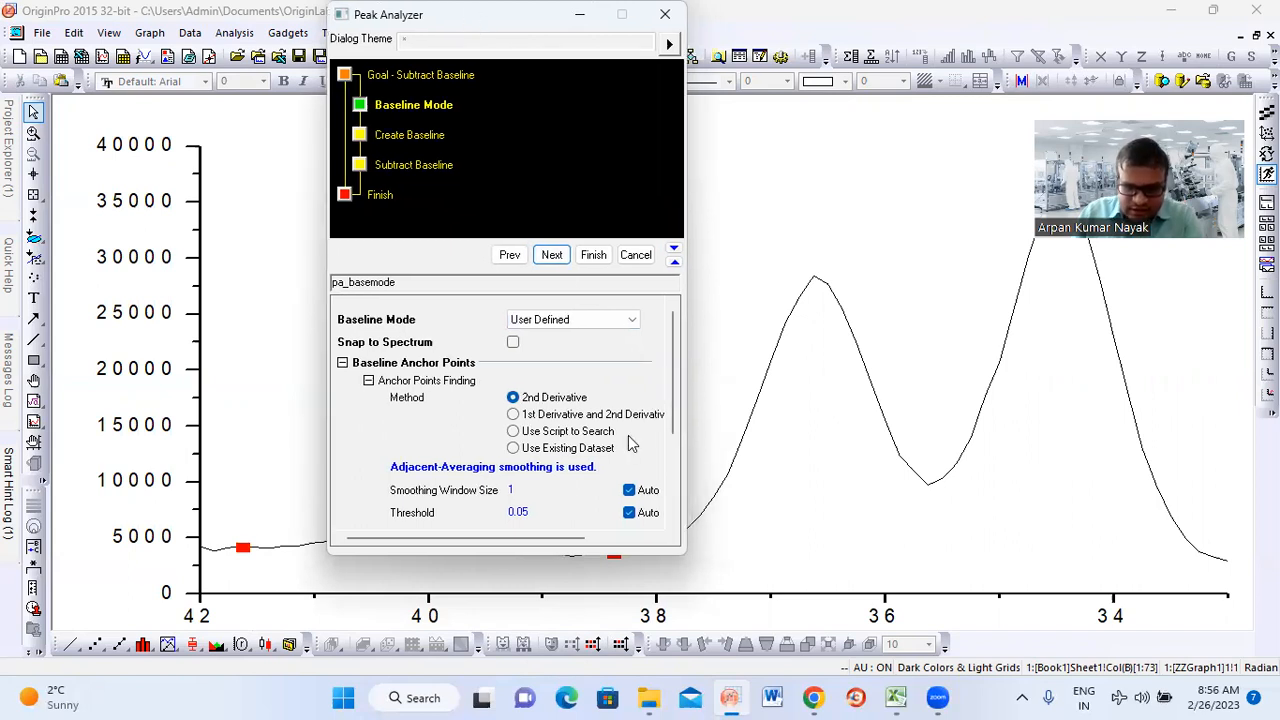
drag(671, 370, 667, 442)
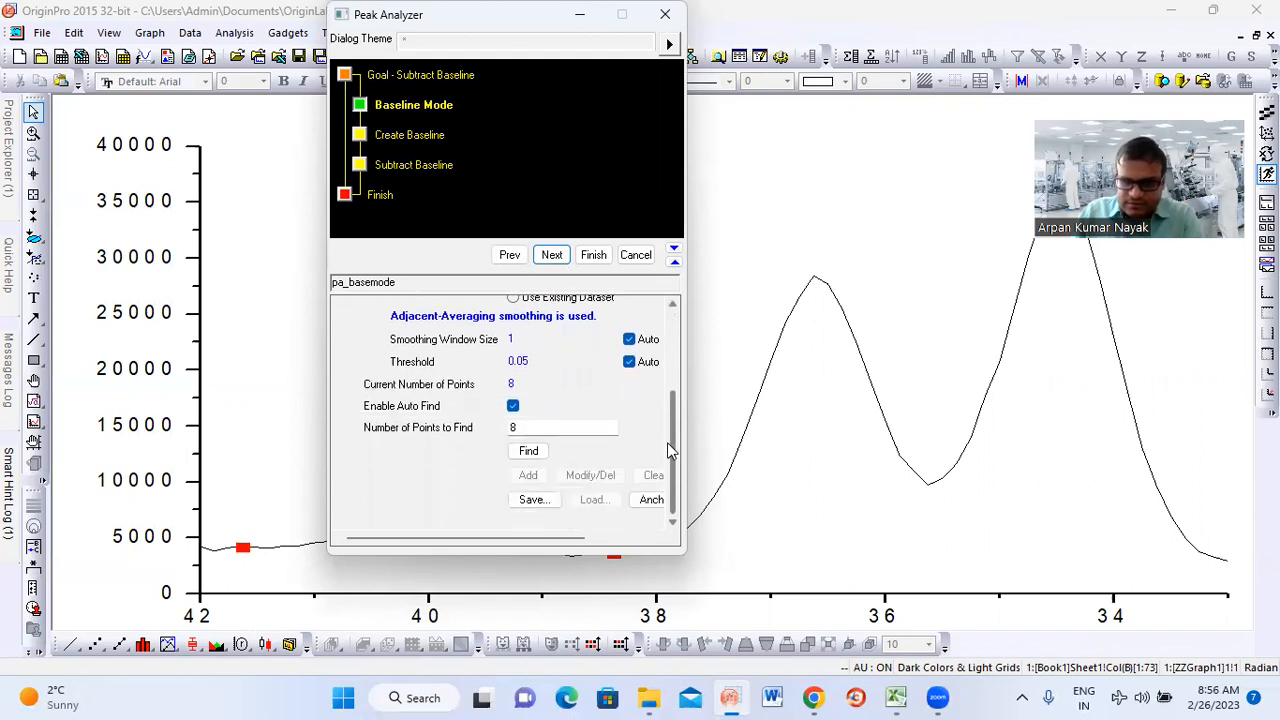
click(528, 428)
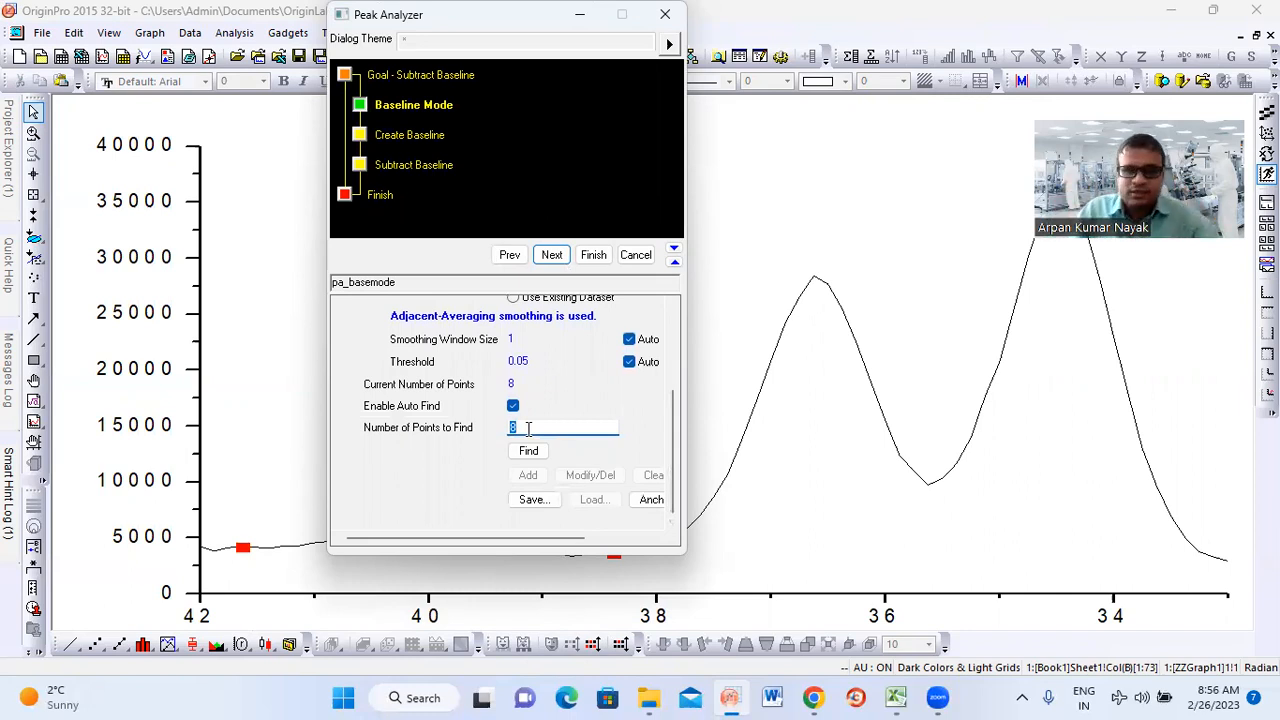
text(10)
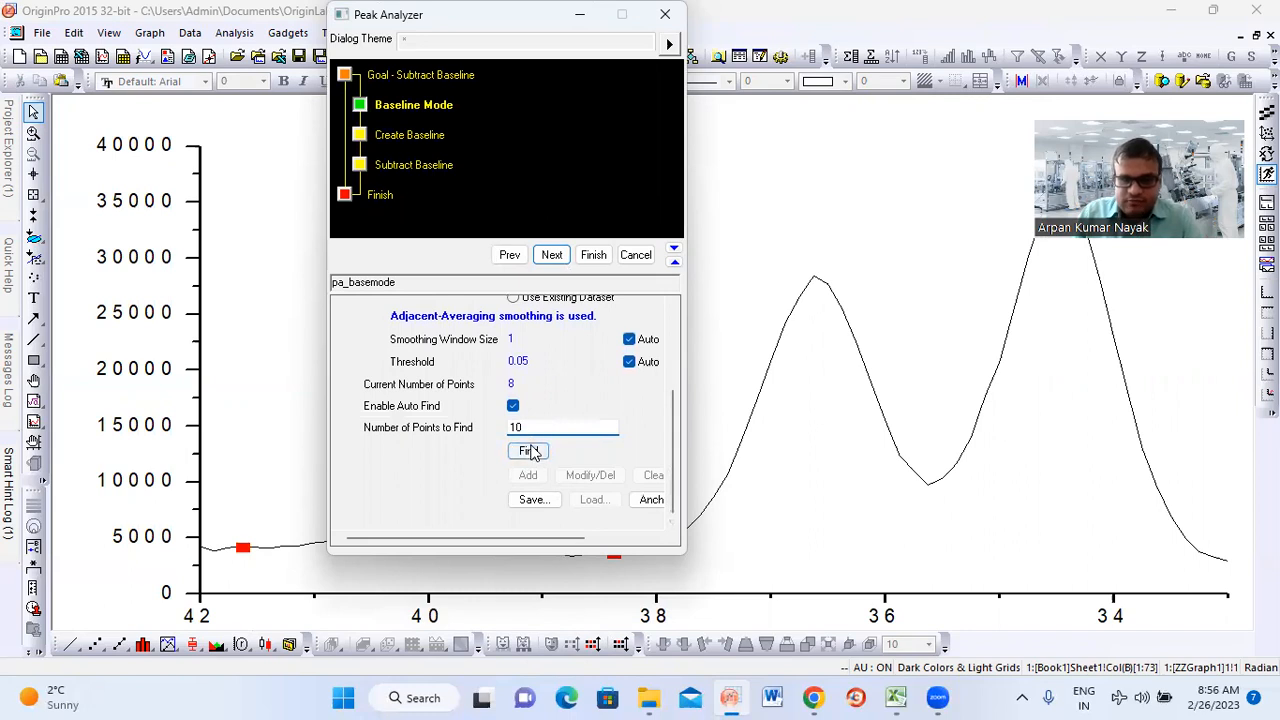
click(528, 452)
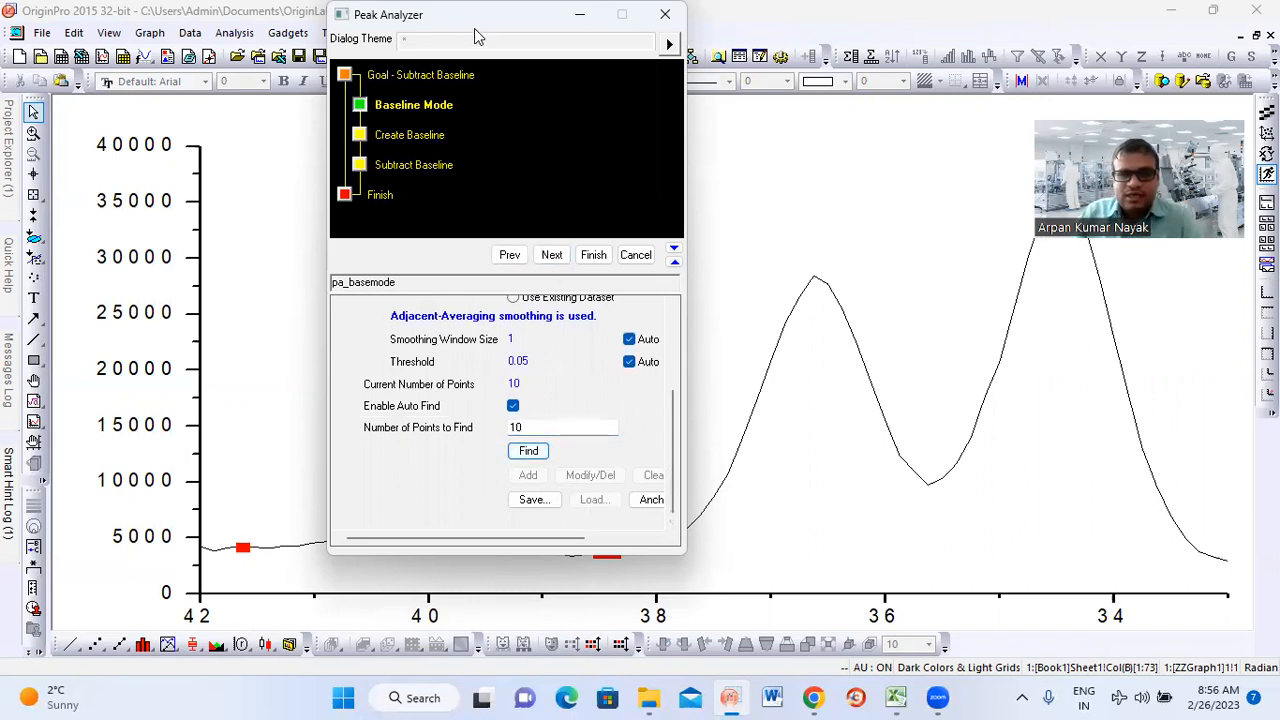
drag(478, 22, 608, 49)
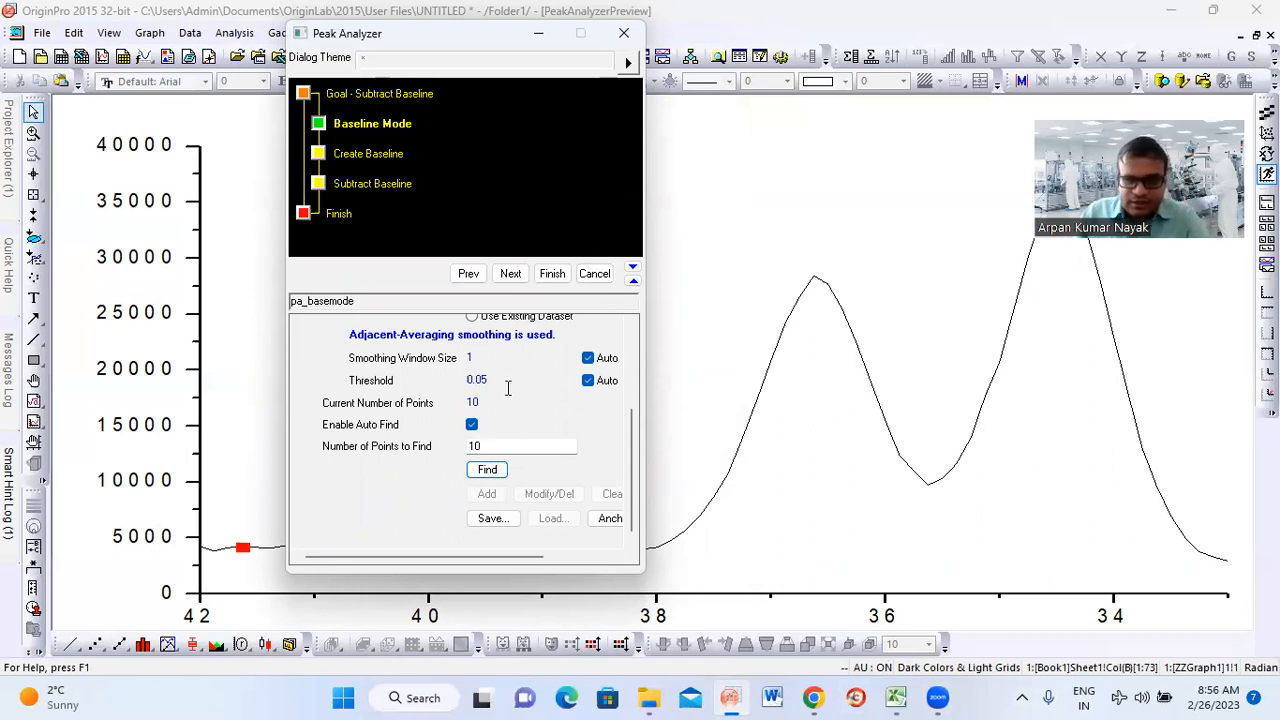
Proceed to baseline creation and set the interpolation method to Spline
click(510, 276)
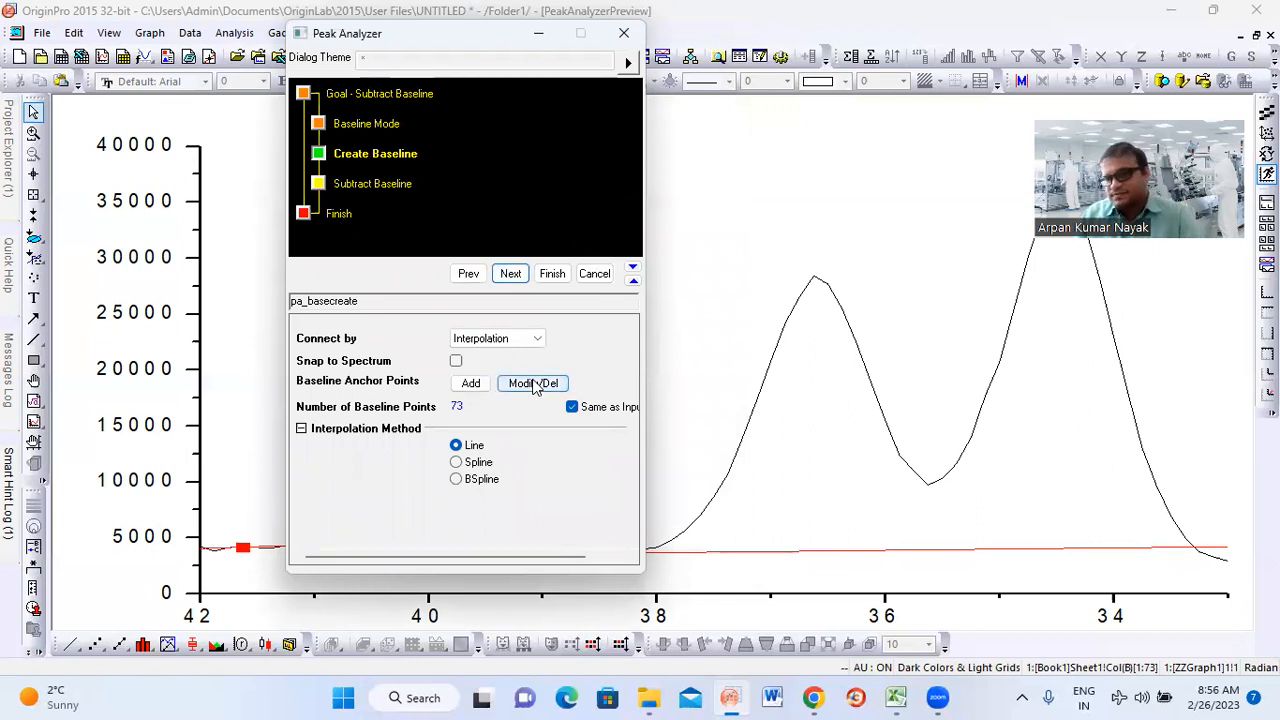
click(457, 464)
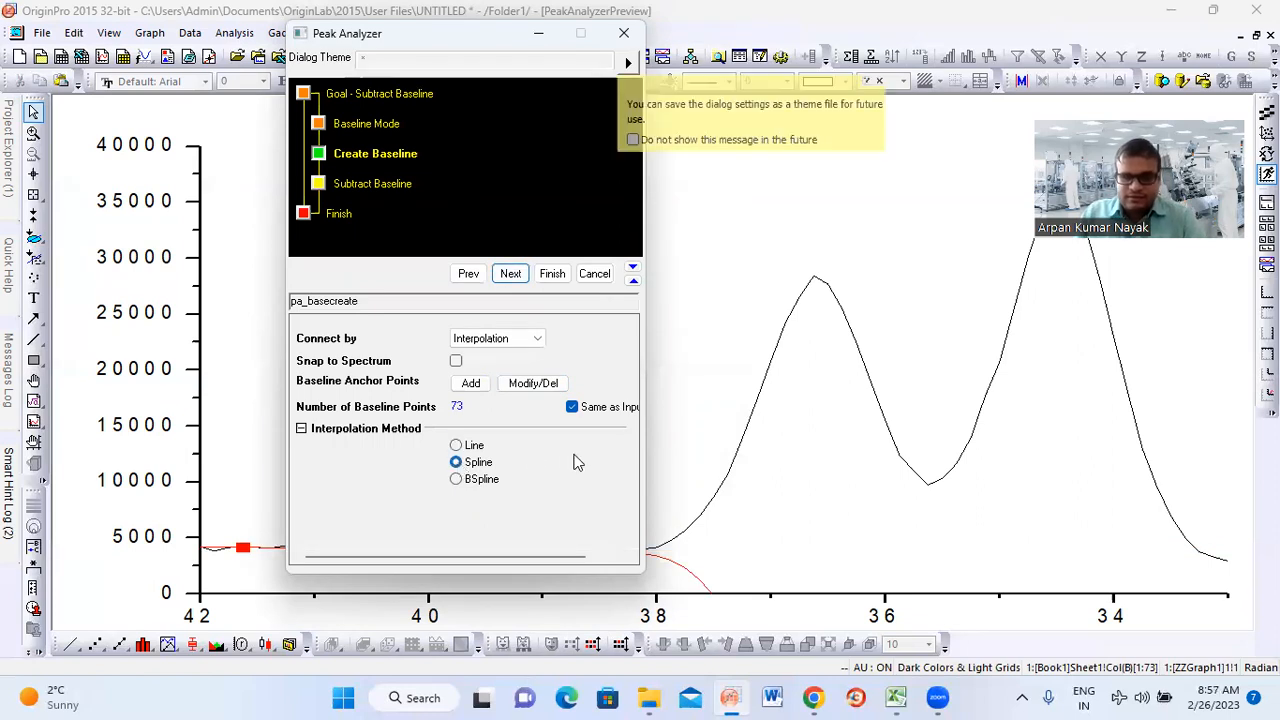
Start modifying the baseline anchor points and move the two near x 38.5 to about x 33.0 and x 34.6, Y 2670
click(530, 384)
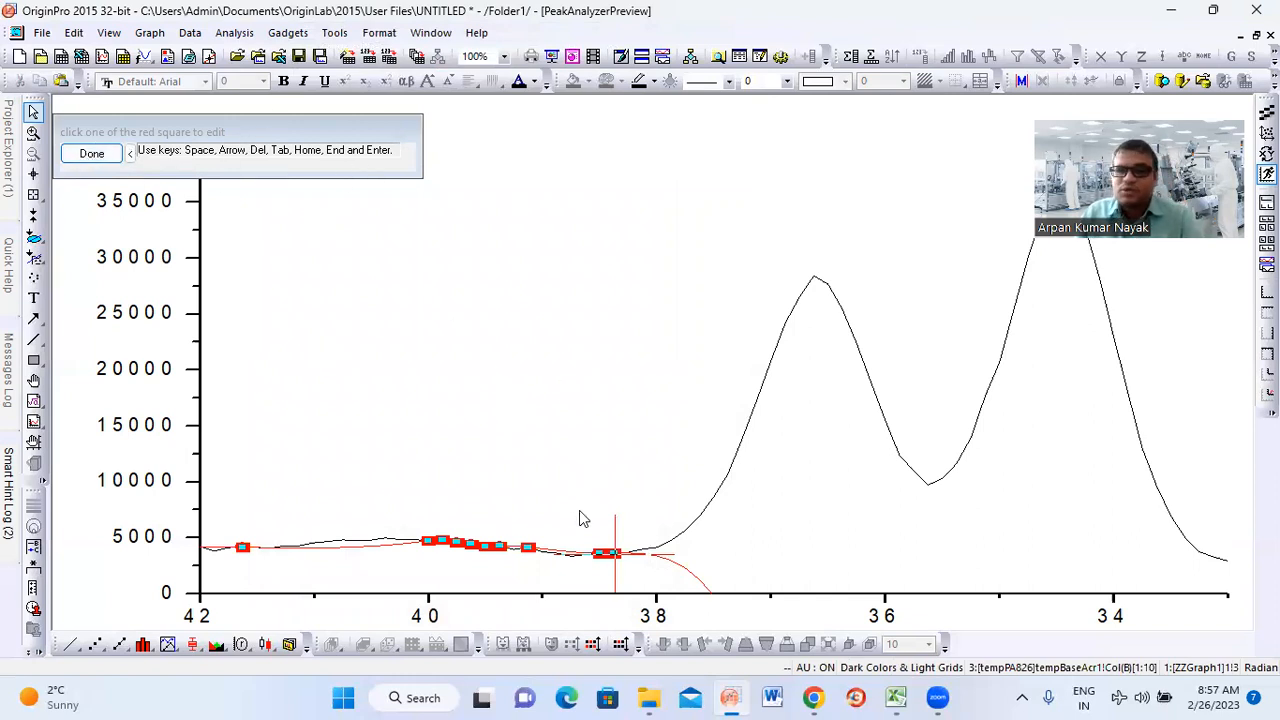
click(612, 553)
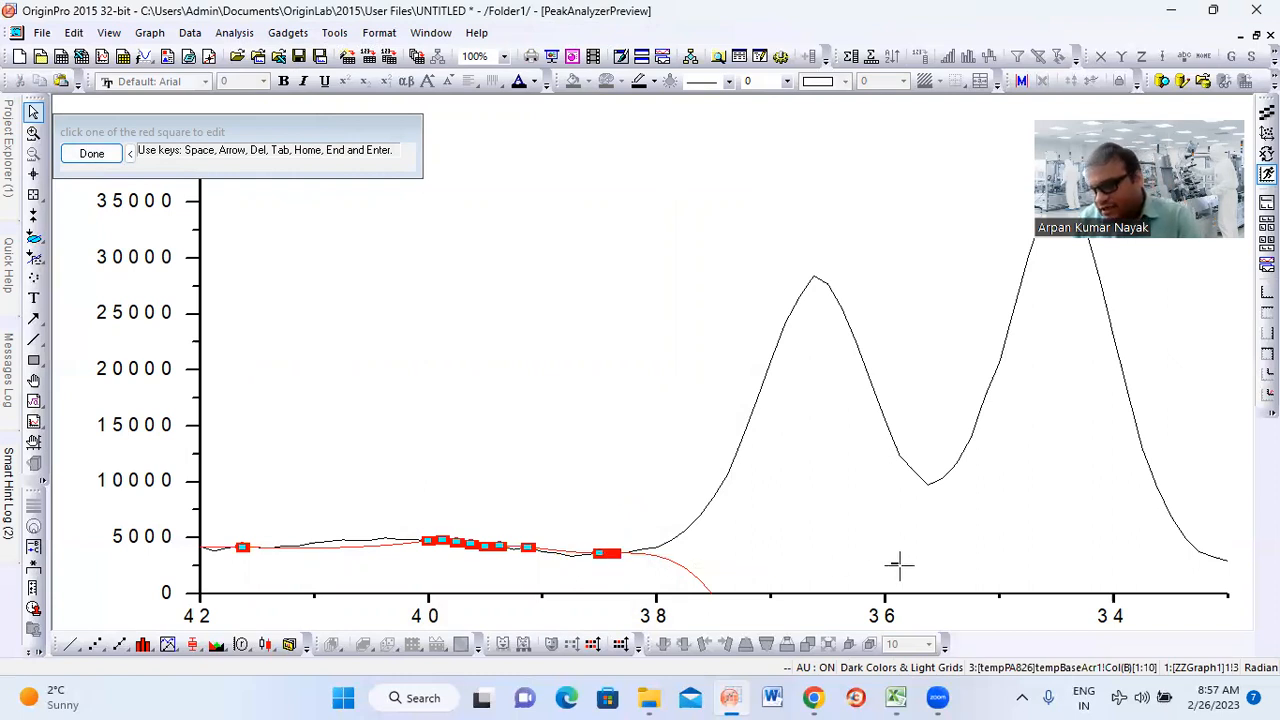
click(1225, 561)
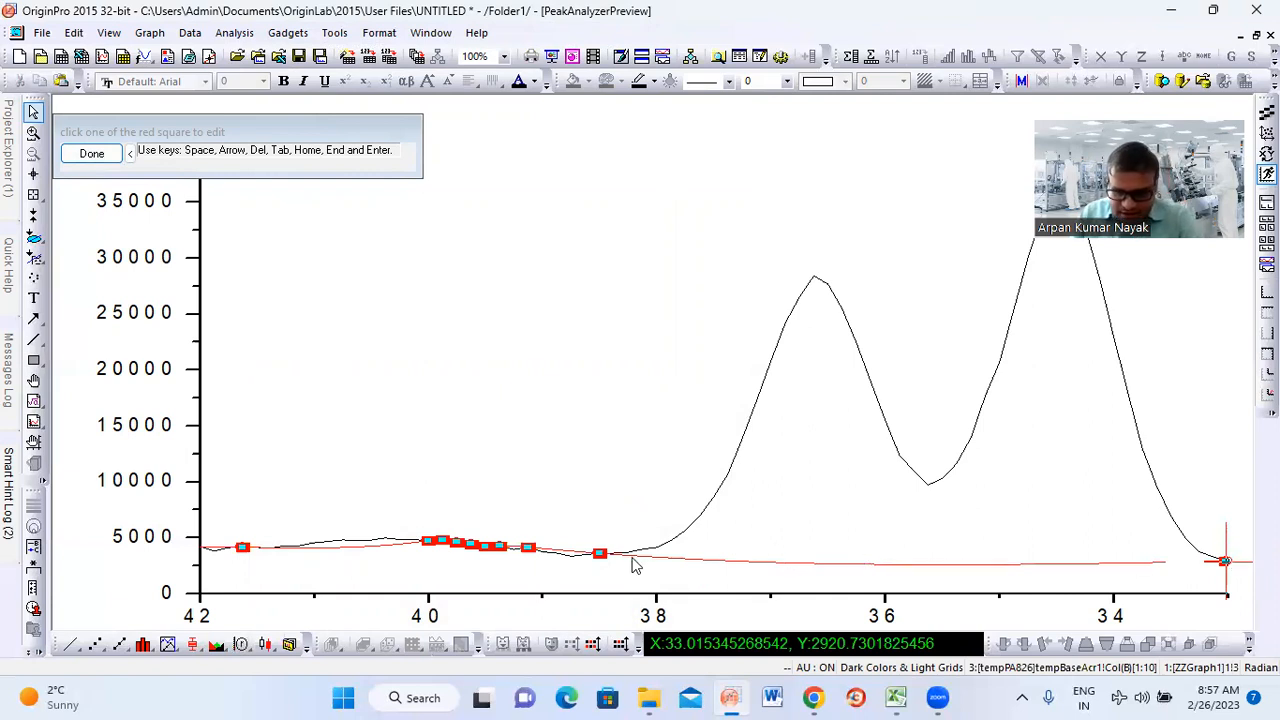
click(598, 550)
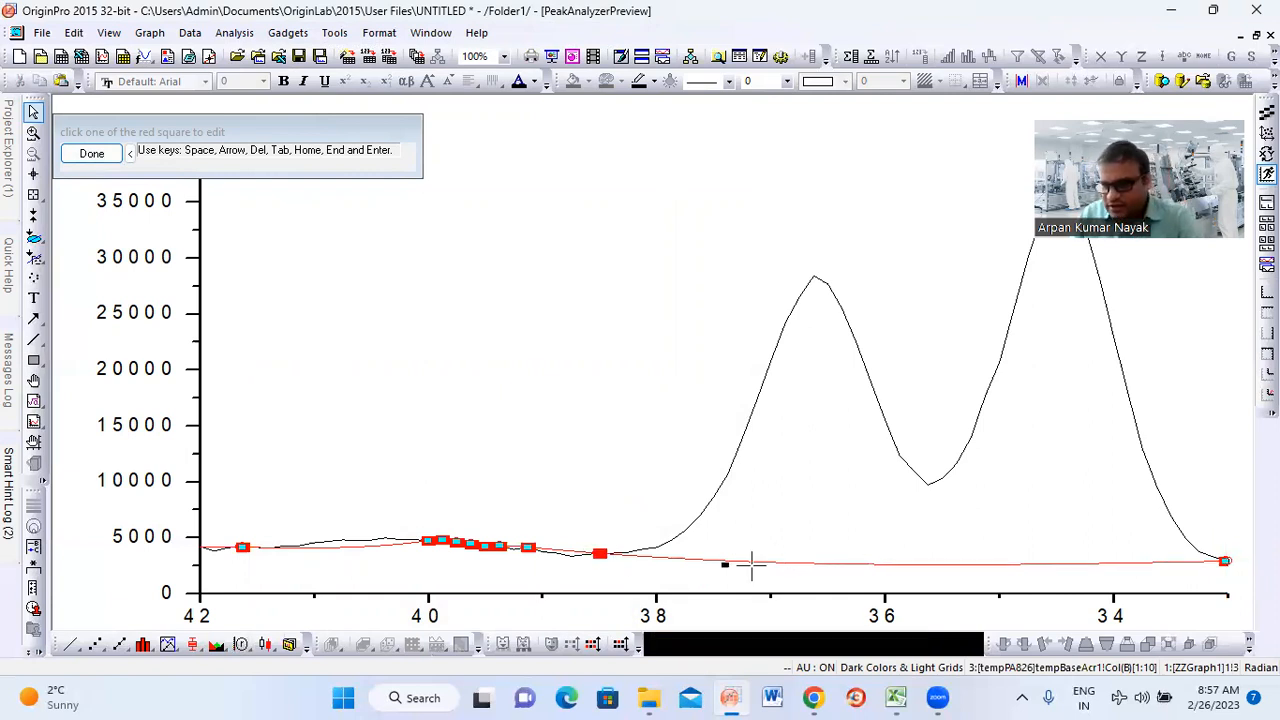
click(1043, 563)
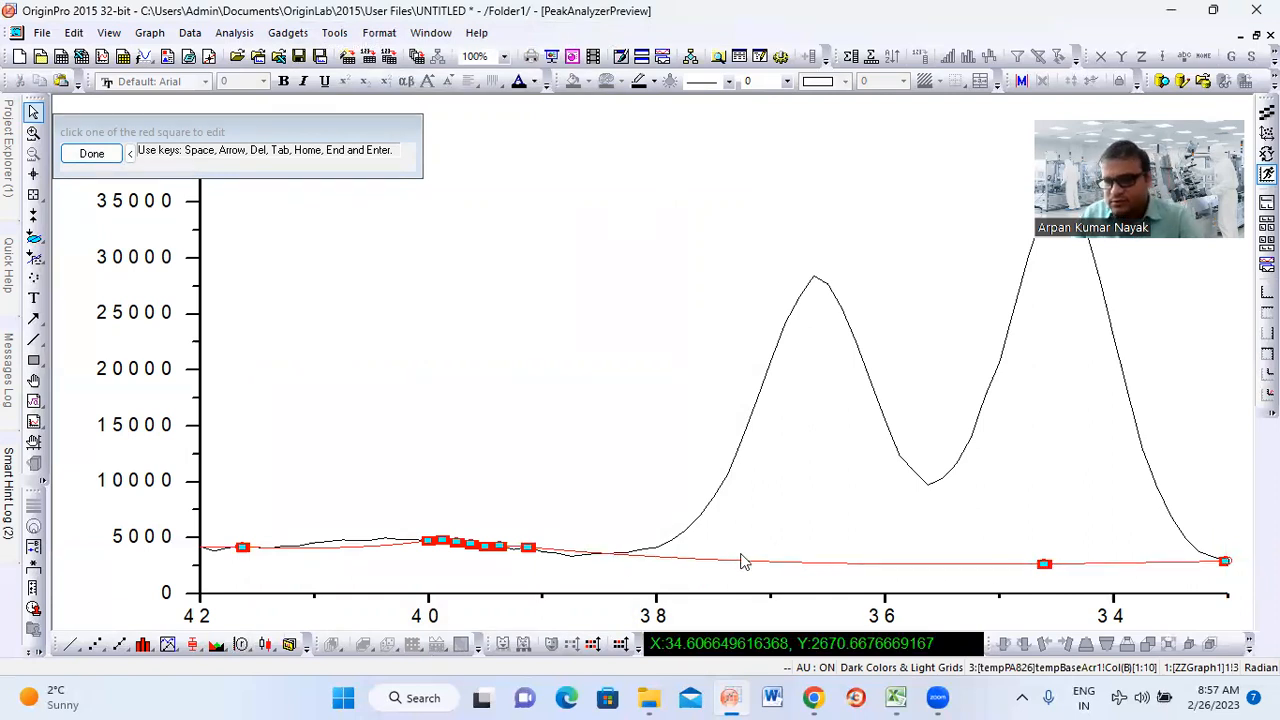
Move the three clustered anchor points between x 39.5 and 39.1 to about x 35.9, 36.9 and 37.6 beneath the peaks
click(528, 546)
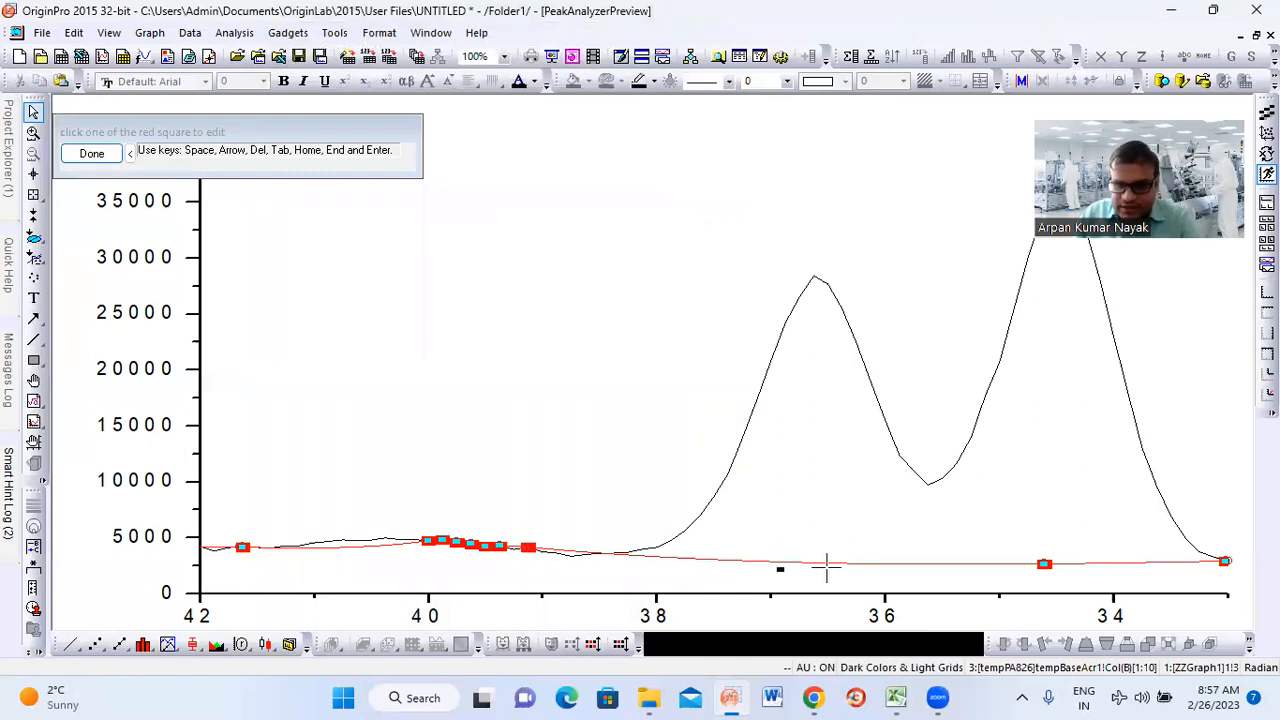
click(896, 565)
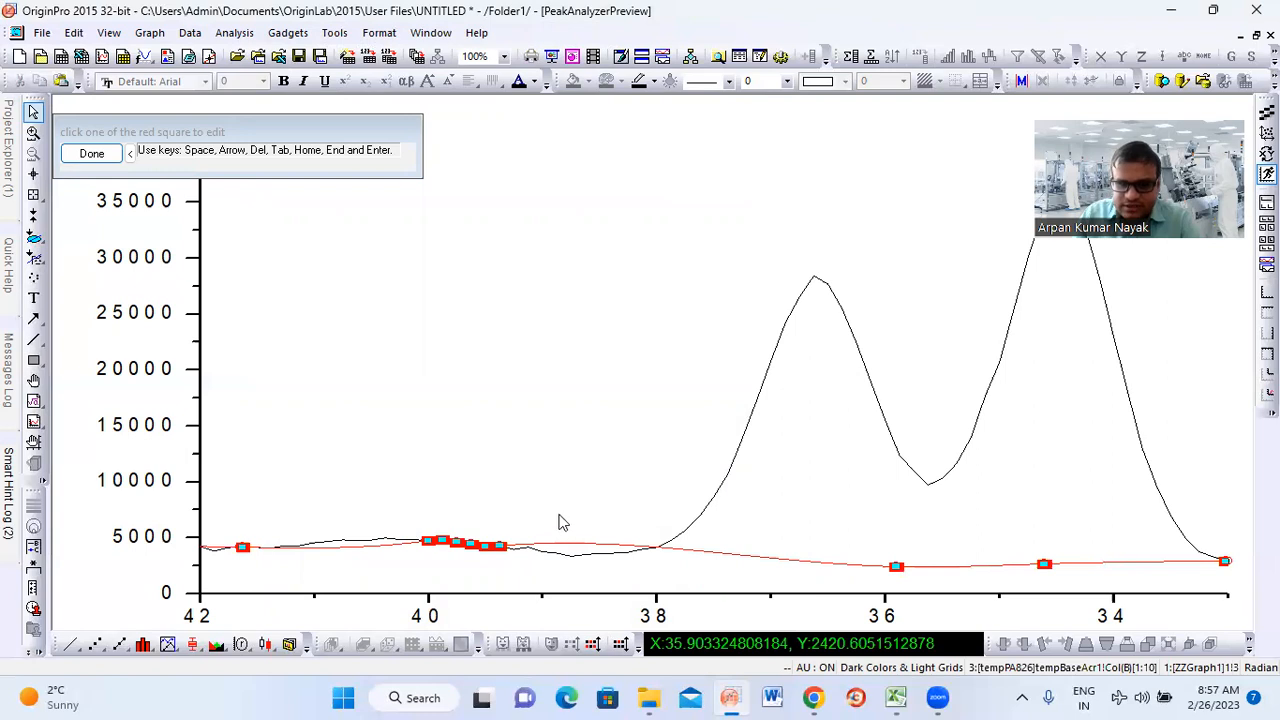
click(497, 545)
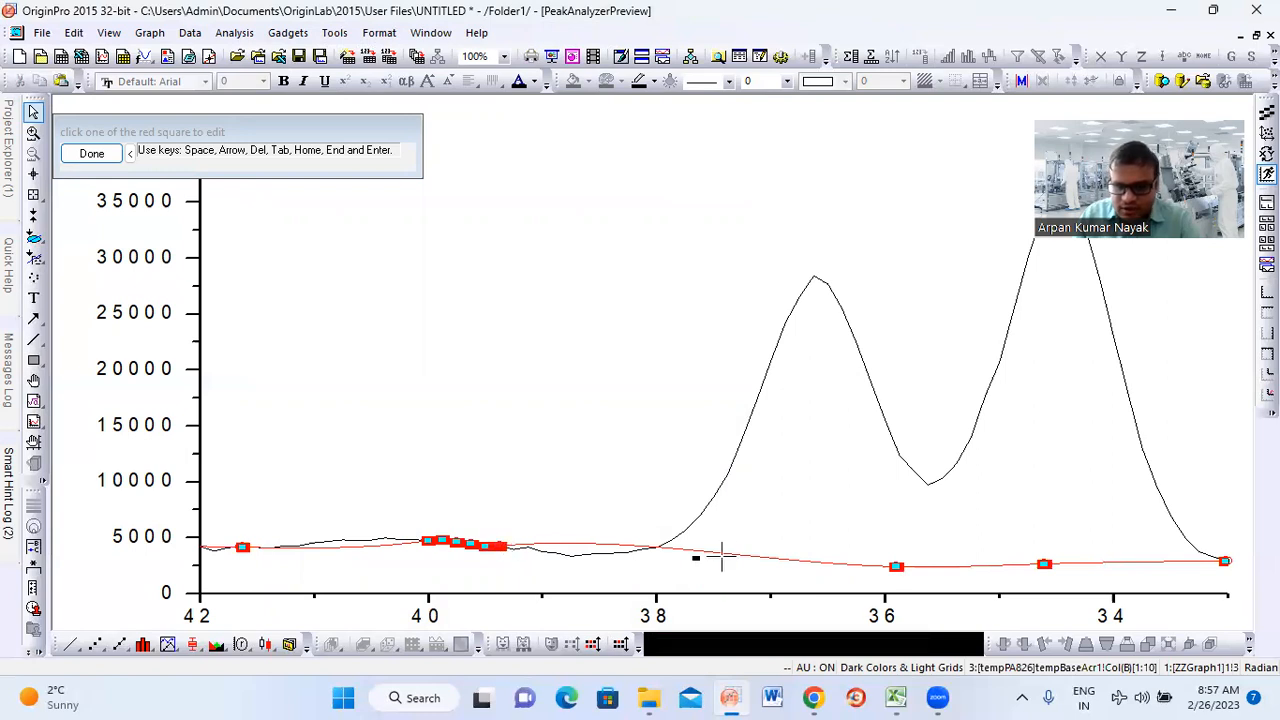
click(781, 560)
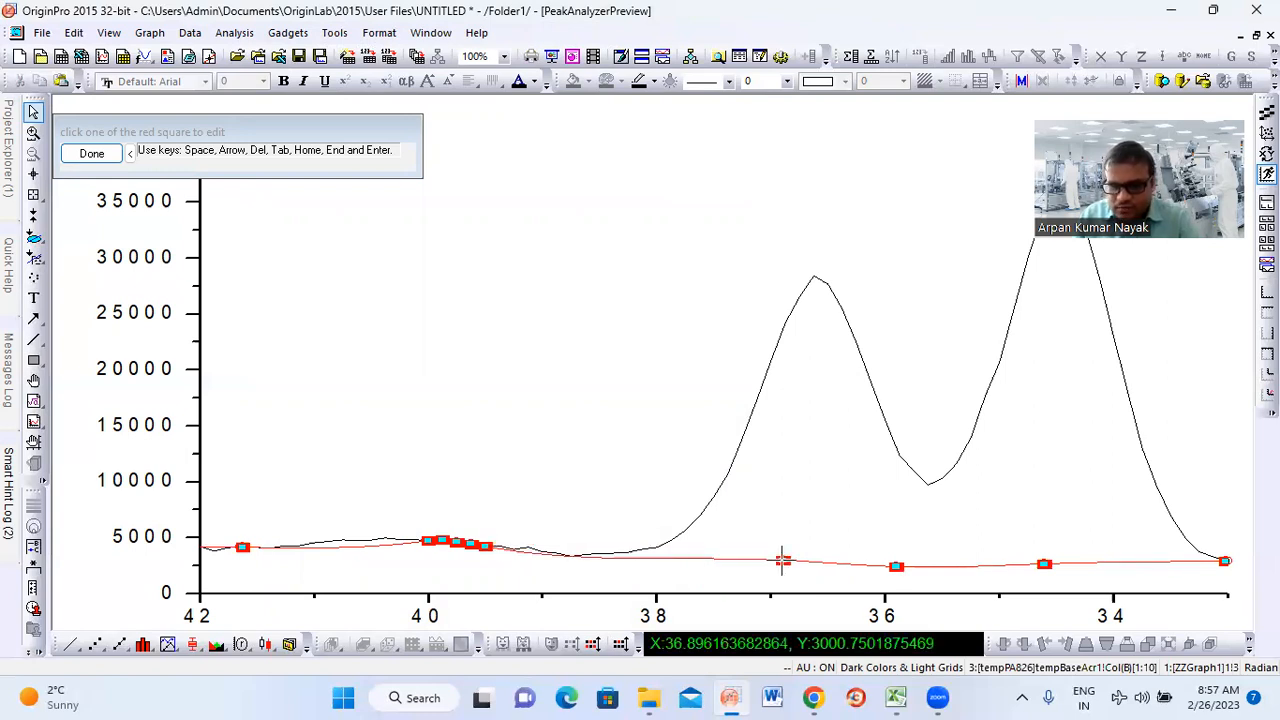
click(485, 545)
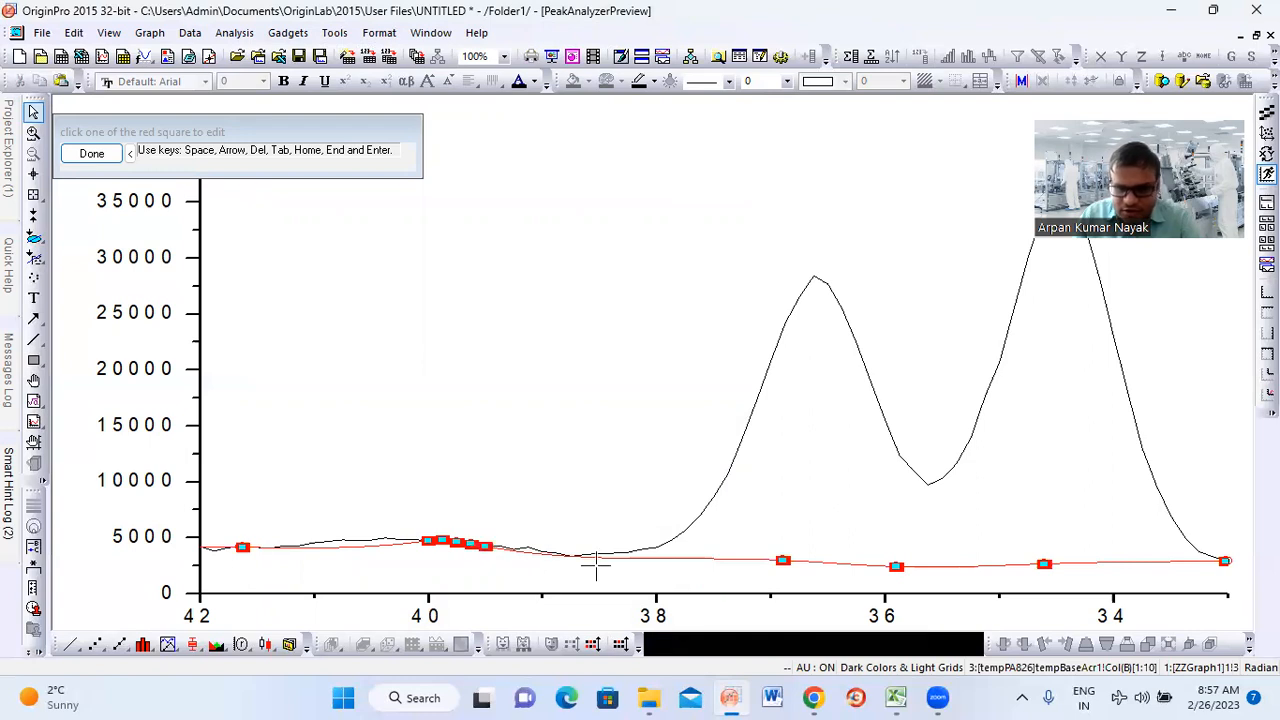
click(697, 562)
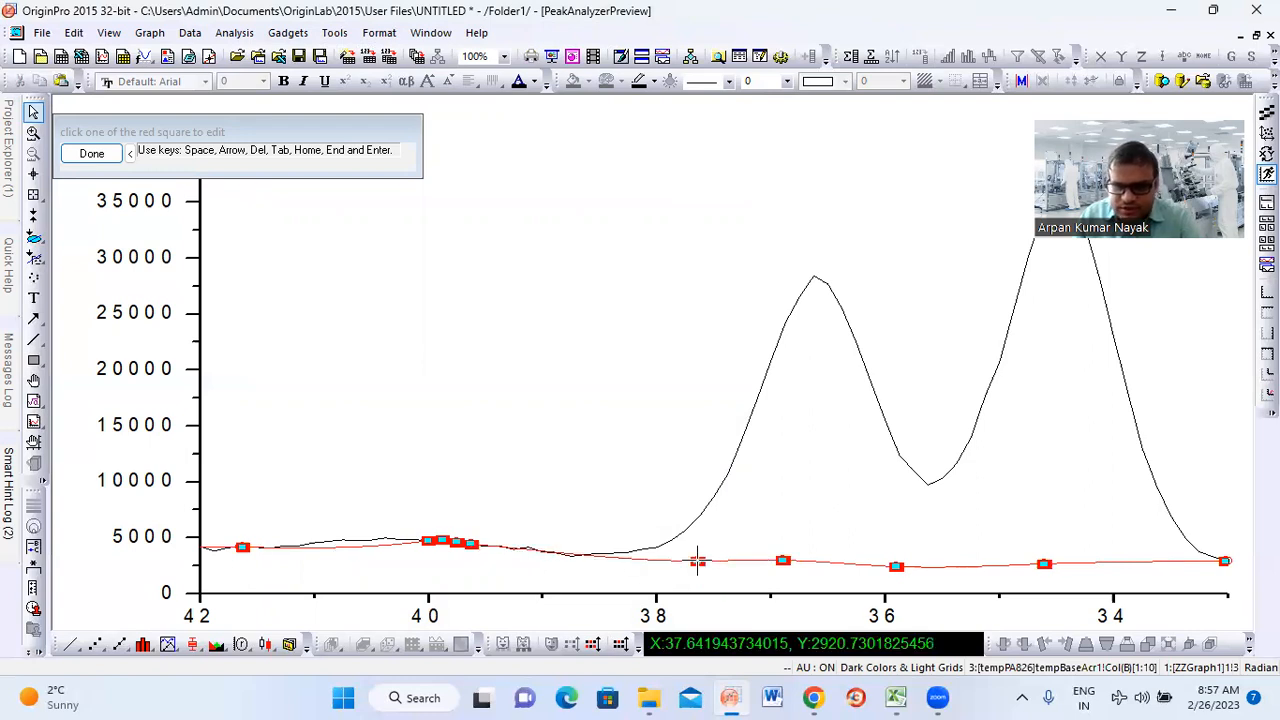
Reposition the remaining clustered anchor points at about x 38.2, 39.1 and 40.6 along the baseline and finish modifying the anchors
click(470, 545)
click(578, 556)
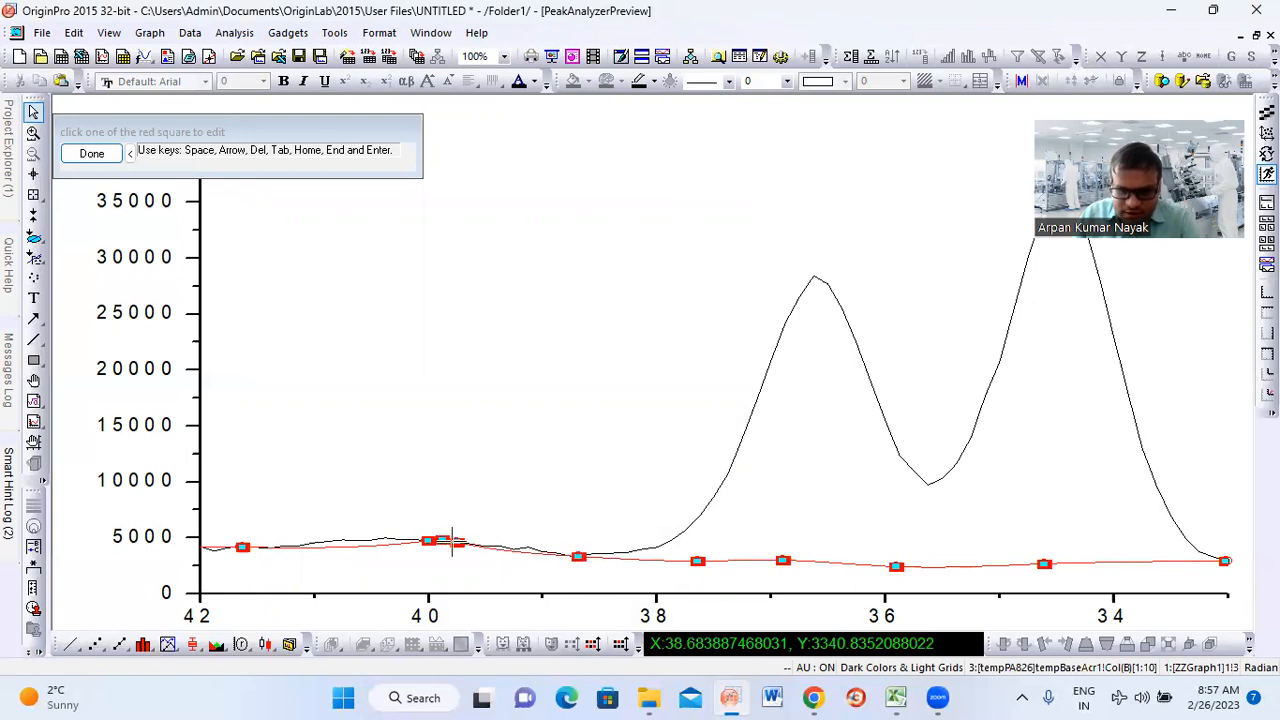
click(460, 540)
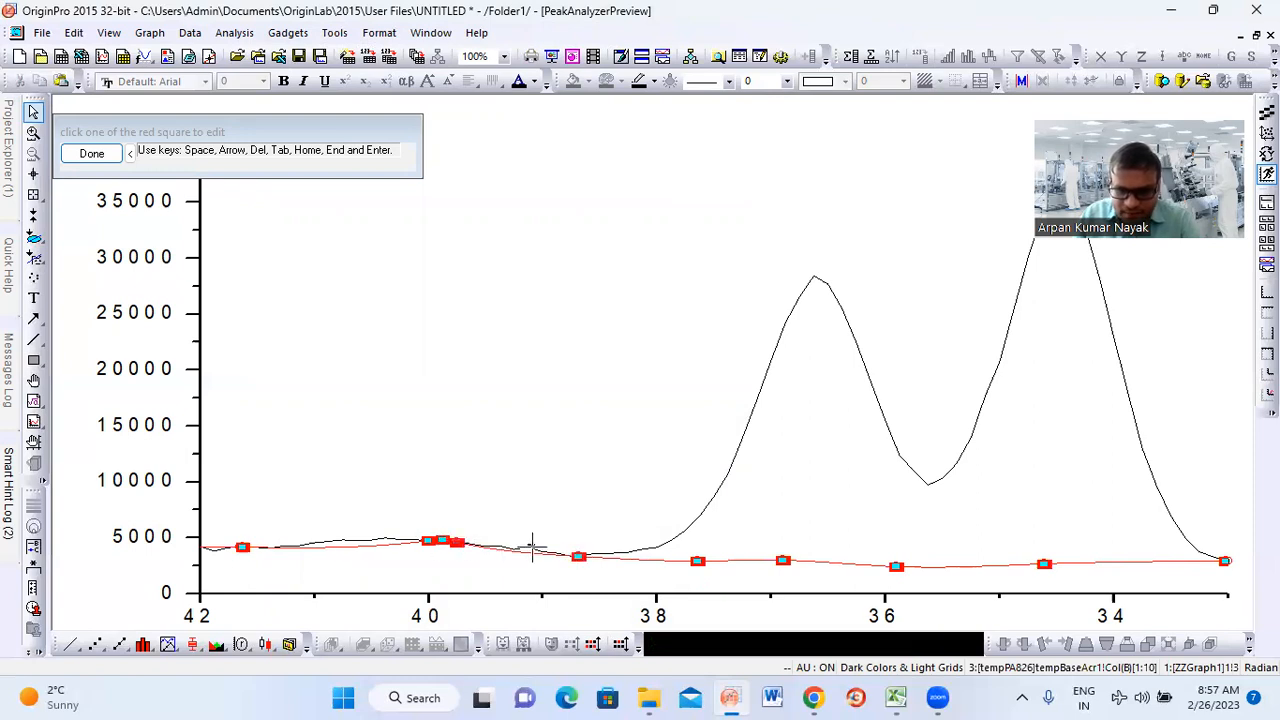
click(530, 549)
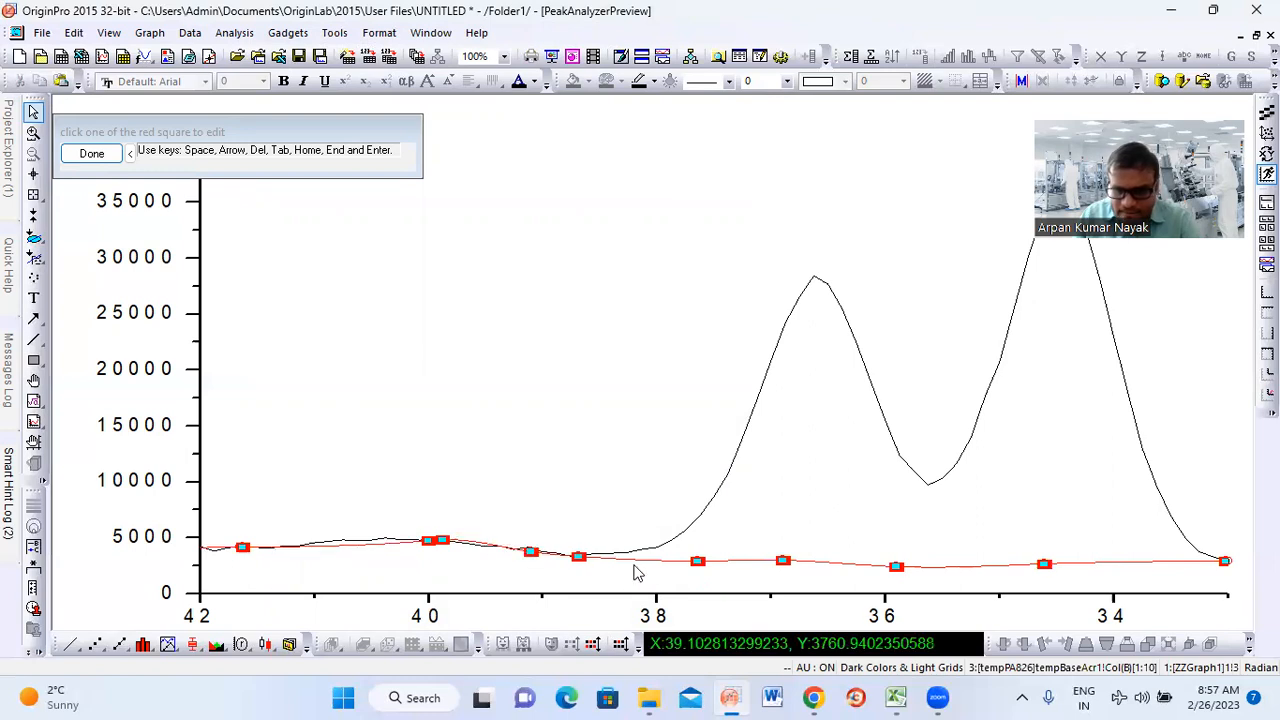
click(428, 540)
click(364, 545)
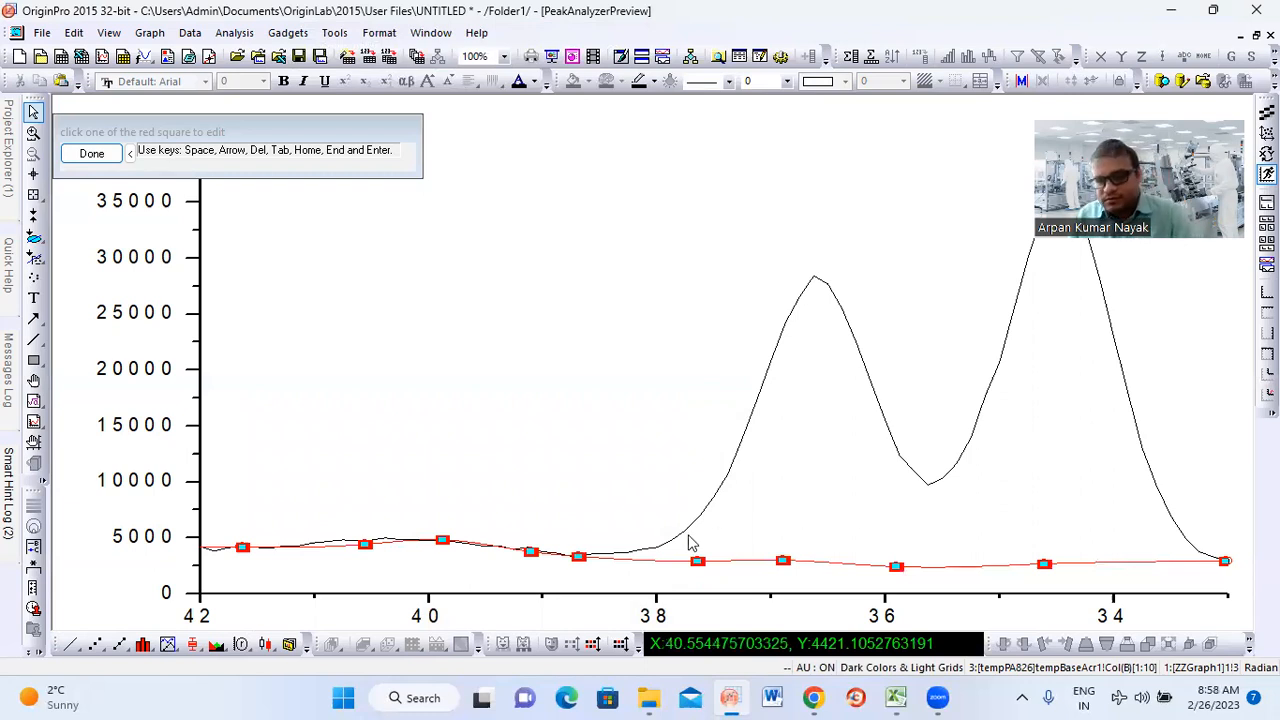
click(630, 558)
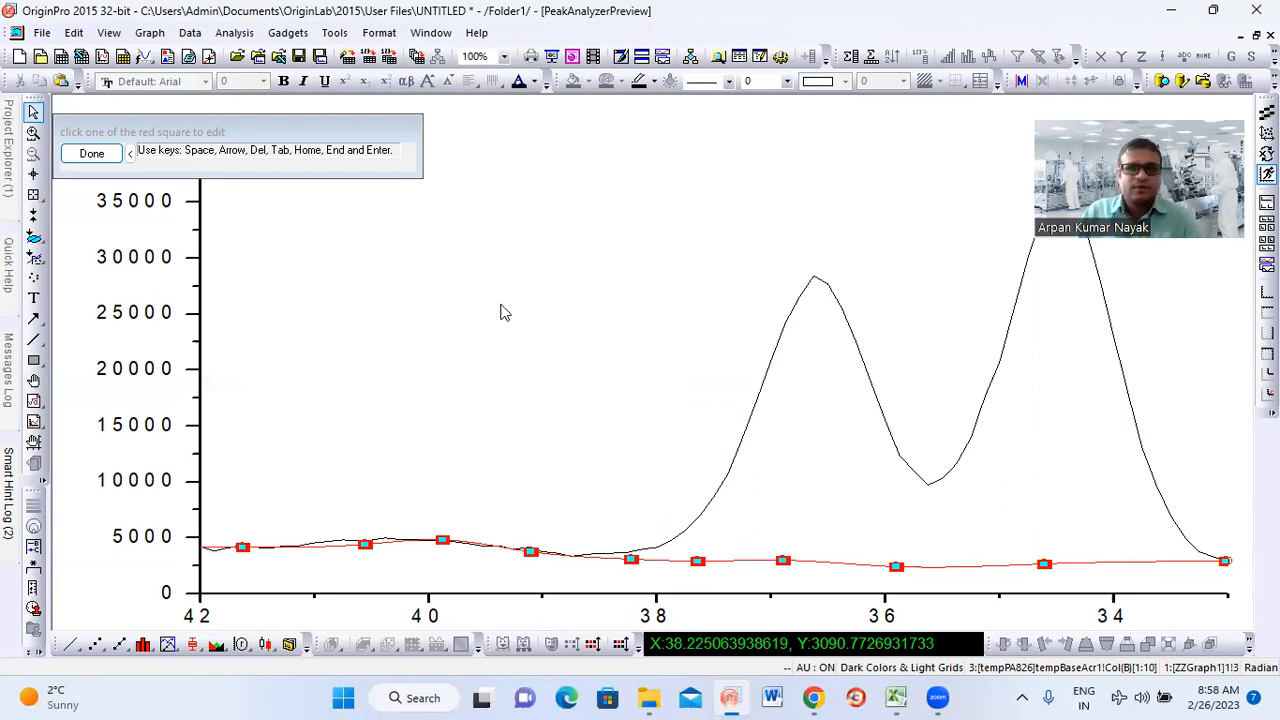
click(91, 154)
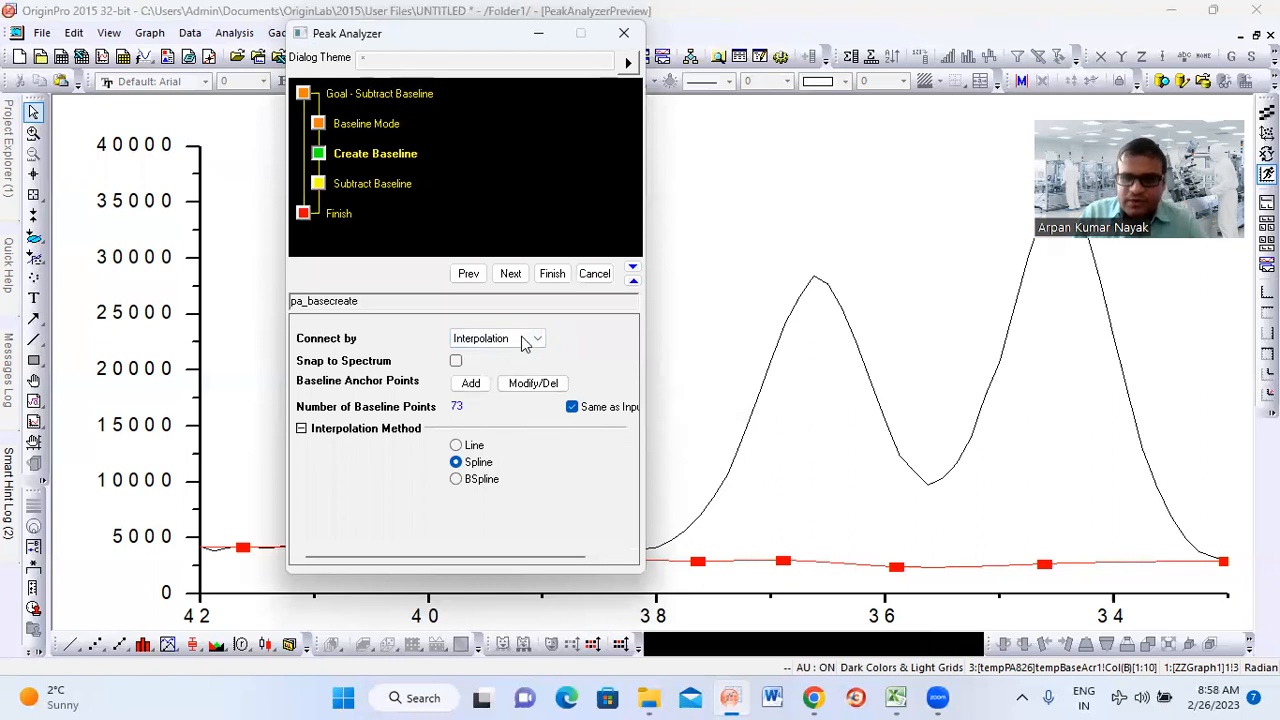
Proceed to the Subtract Baseline stage and subtract the adjusted baseline from the spectrum
click(510, 274)
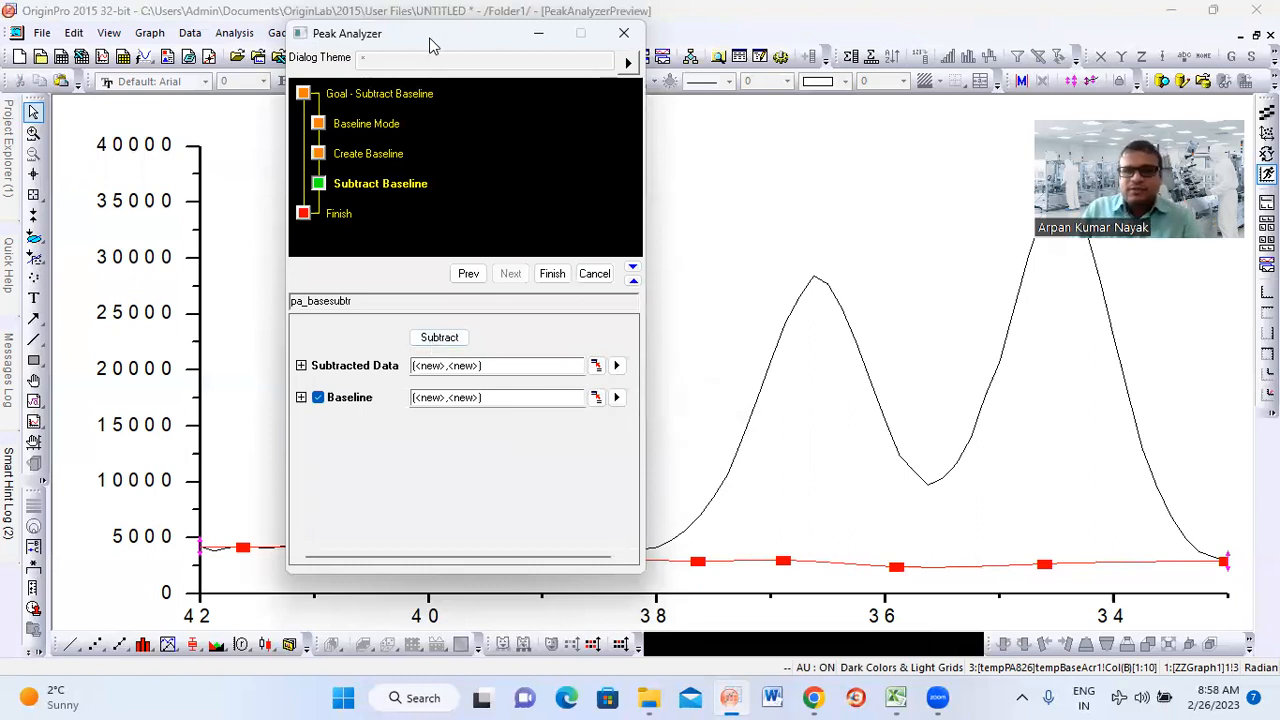
drag(510, 45, 457, 10)
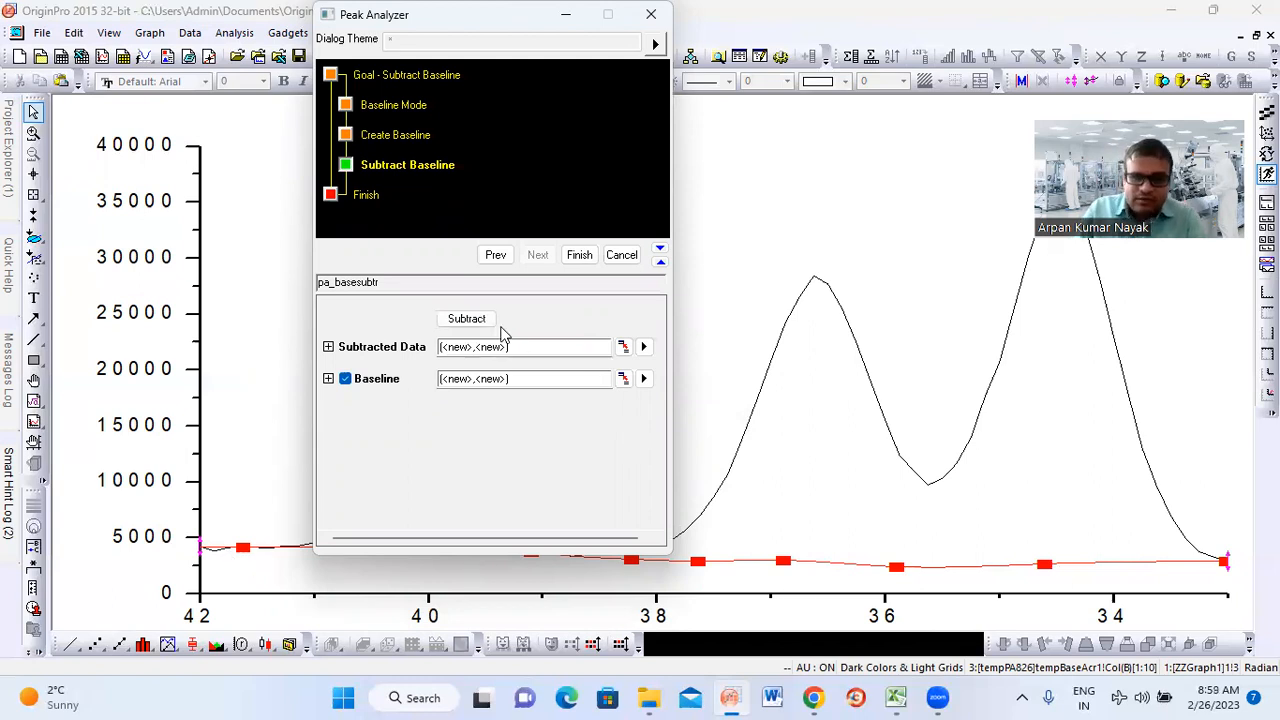
click(467, 320)
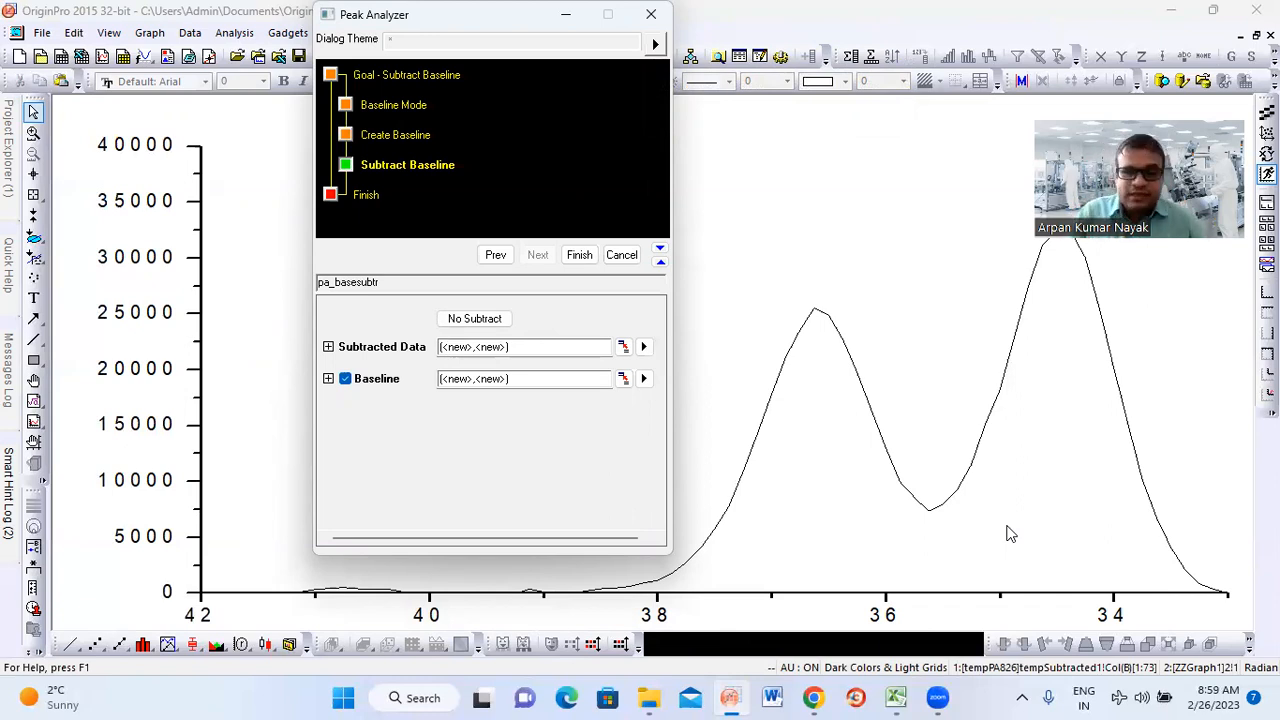
Go back to the Create Baseline stage, return to Subtract Baseline, reapply the subtraction and finish the analysis
click(492, 254)
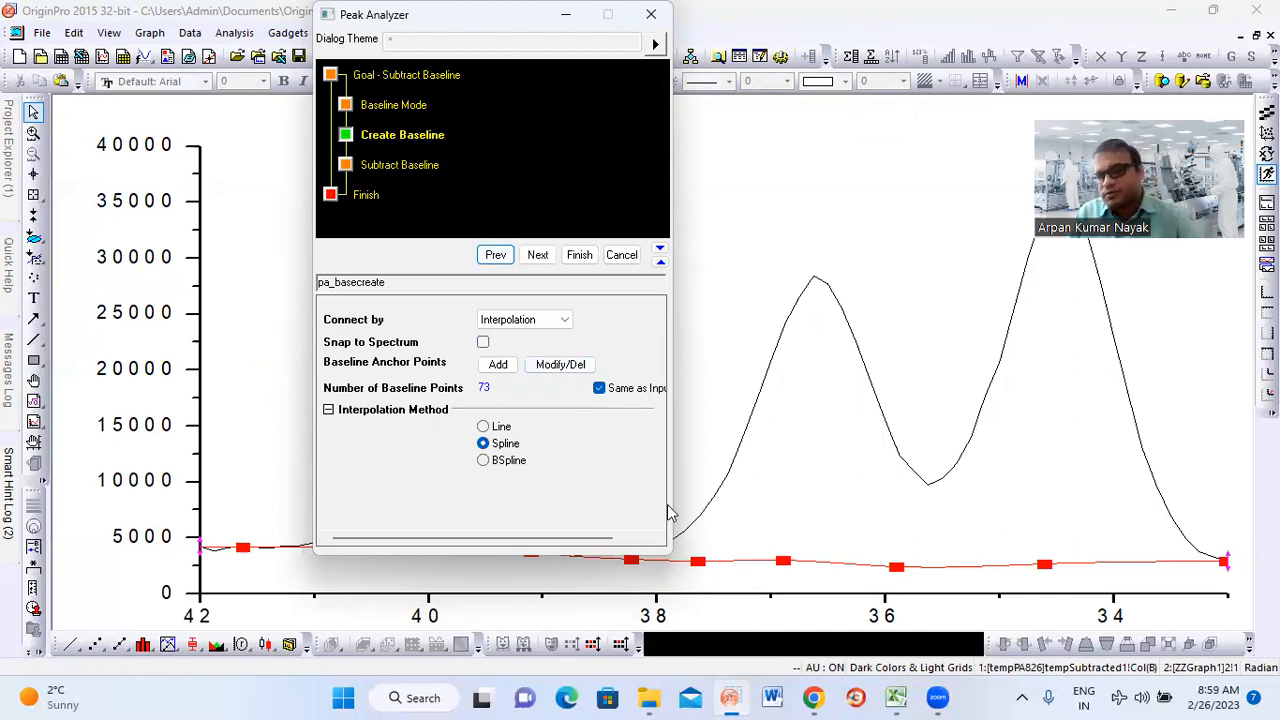
click(538, 256)
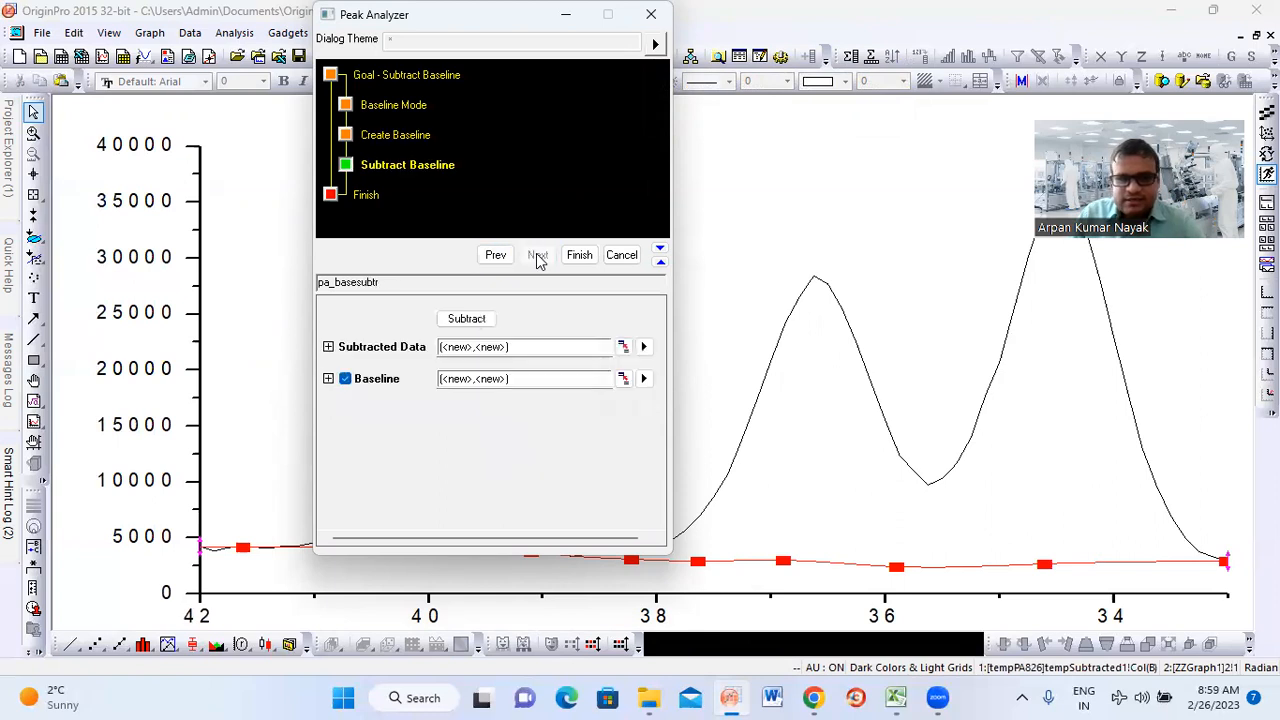
click(465, 319)
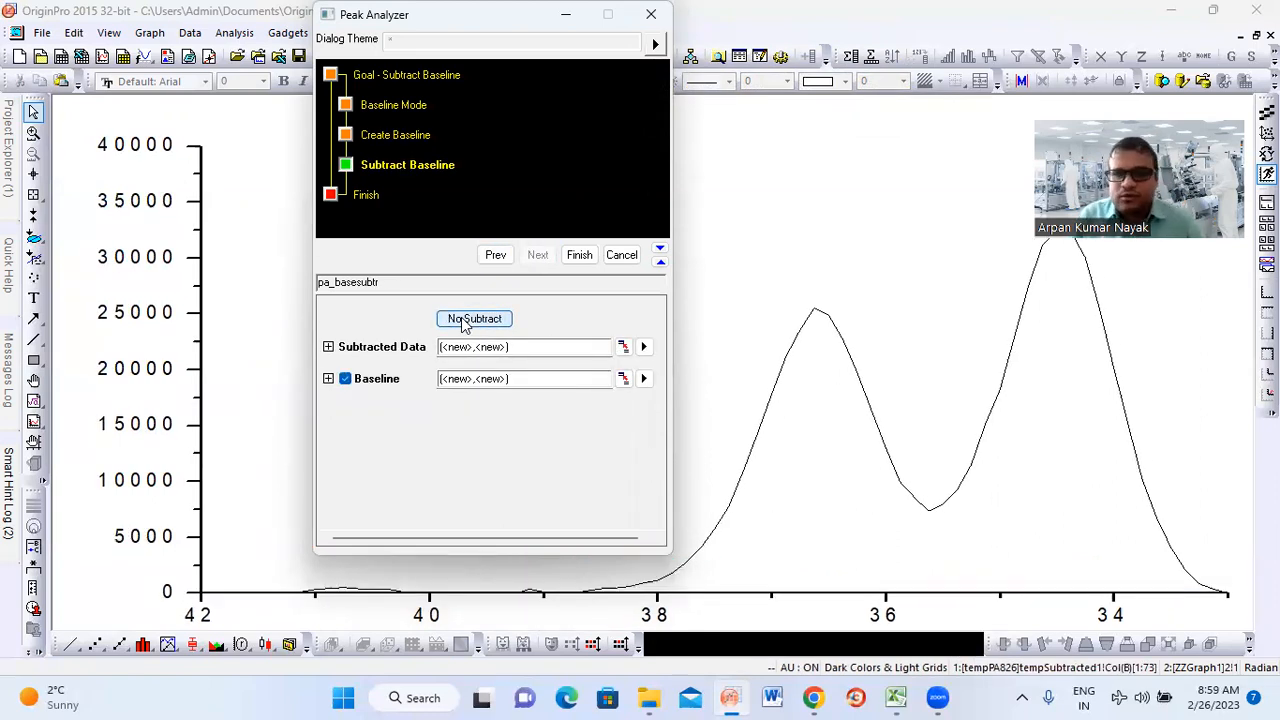
click(579, 255)
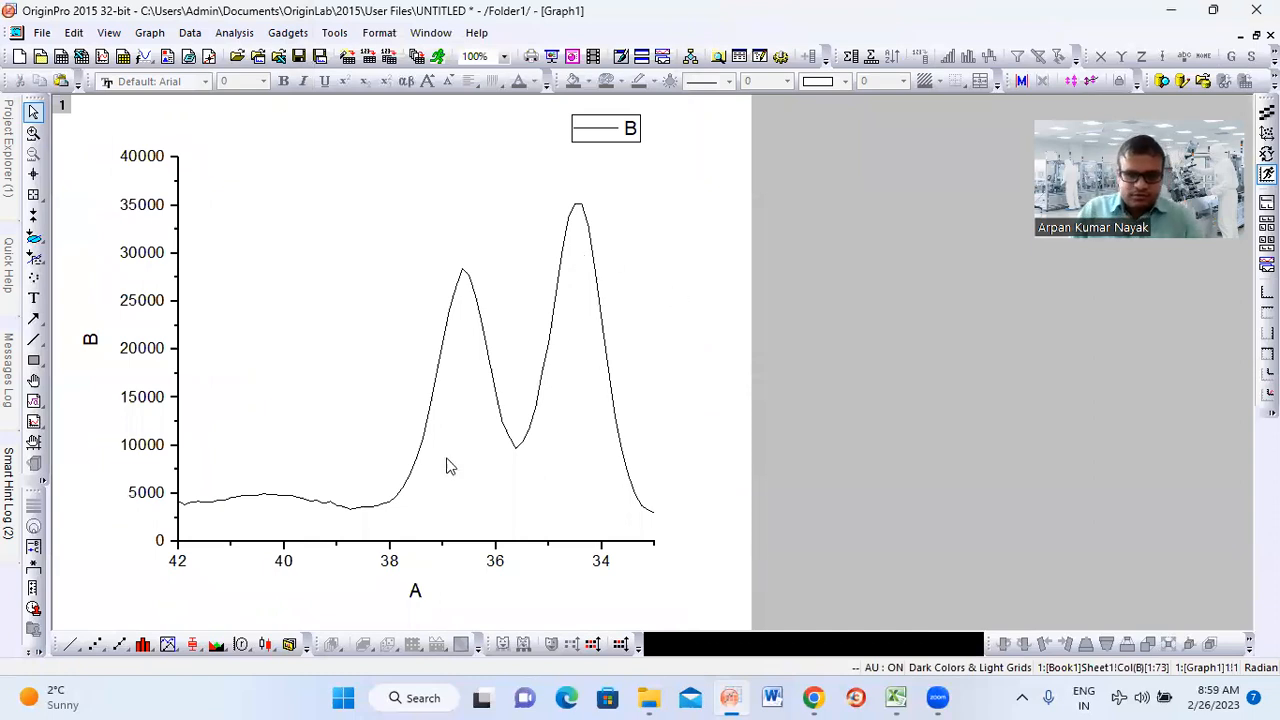
Bring up the Book1 worksheet and plot the subtracted data columns C(X2) and D(Y2) as a line graph
click(1240, 36)
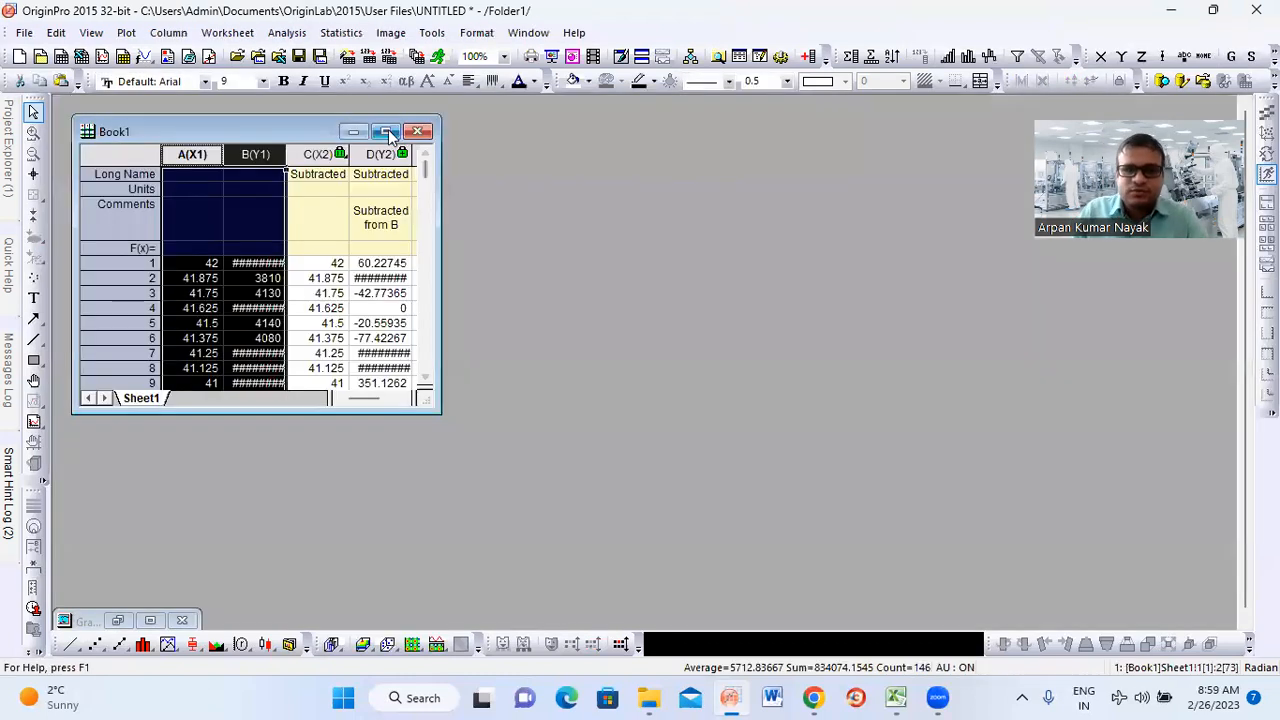
click(385, 131)
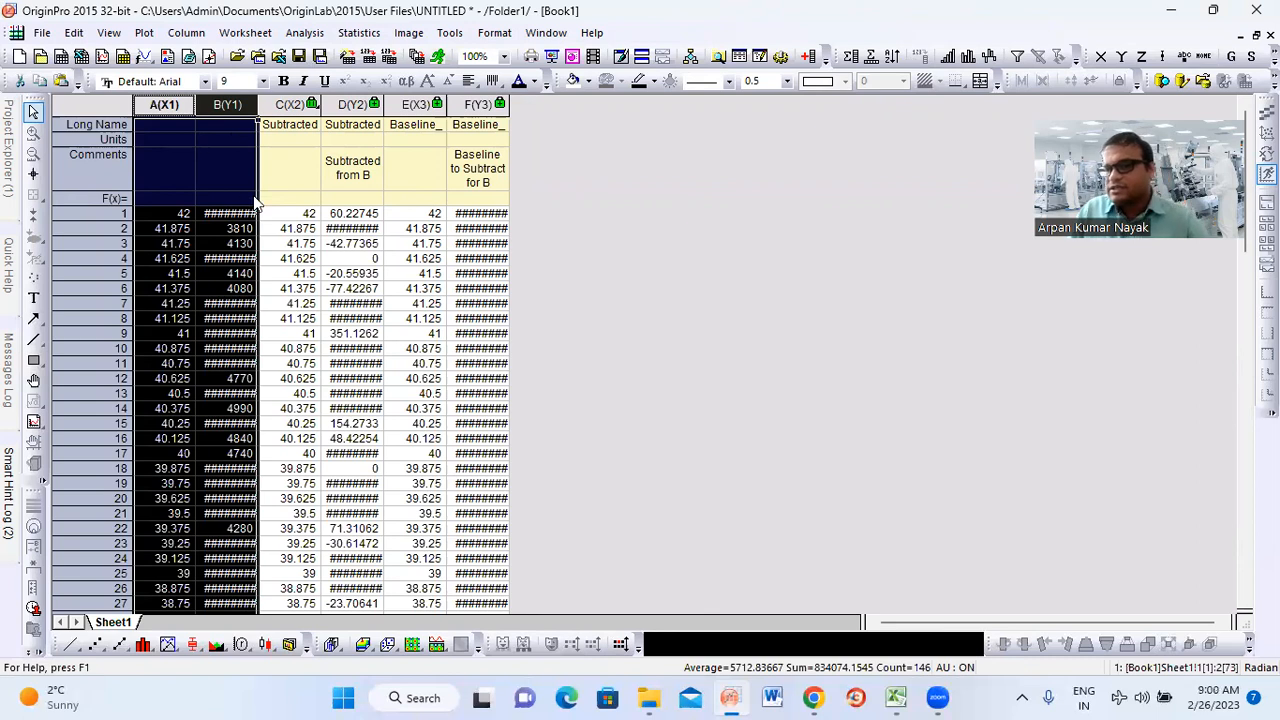
click(297, 104)
ctrl+click(335, 106)
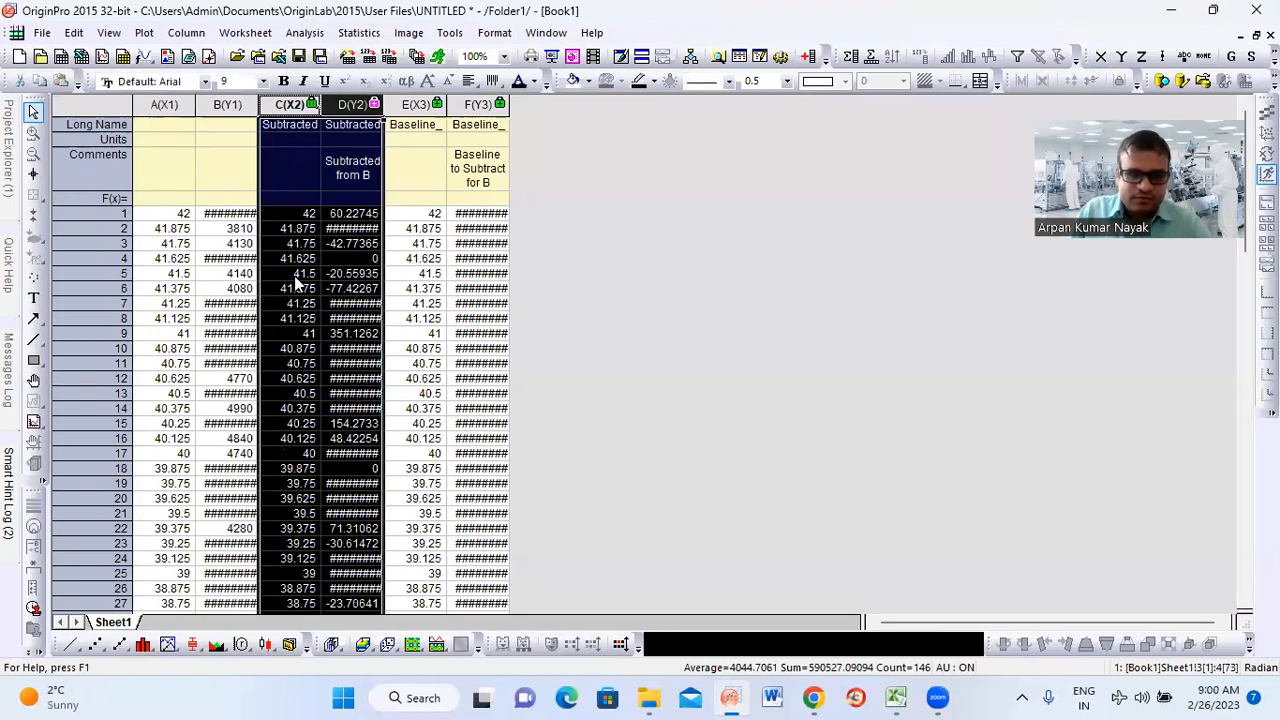
click(68, 647)
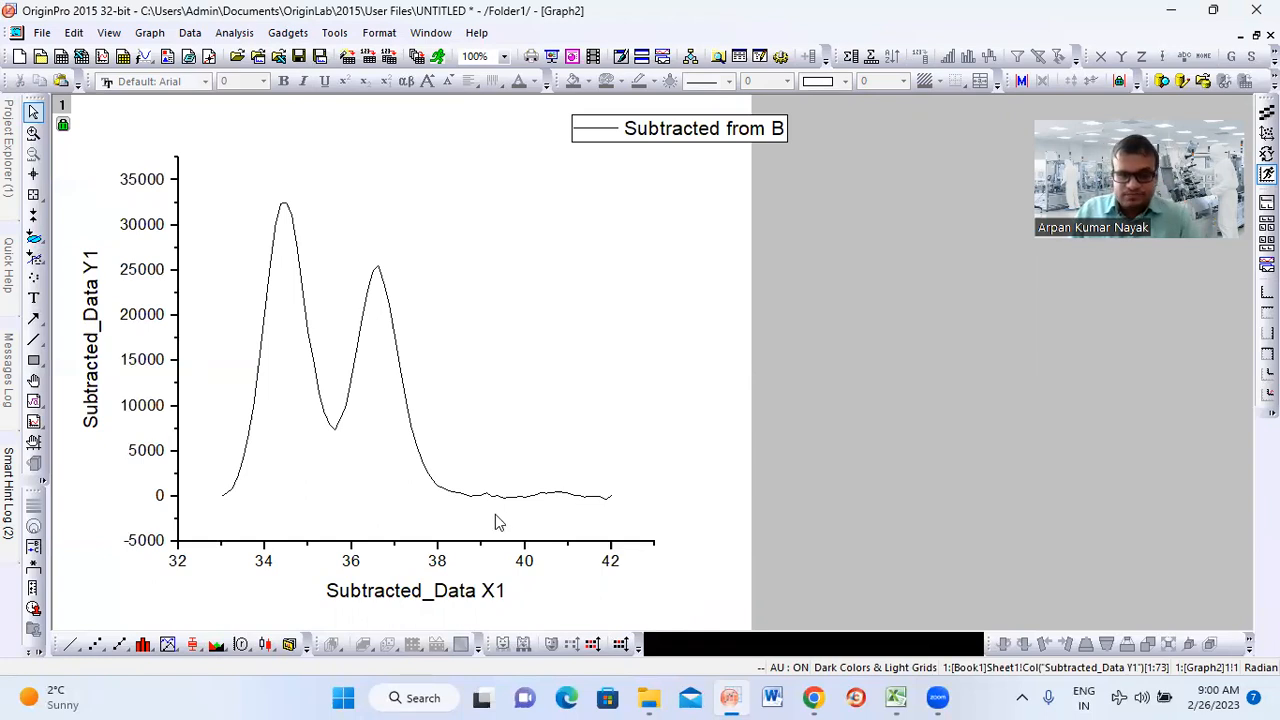
click(235, 38)
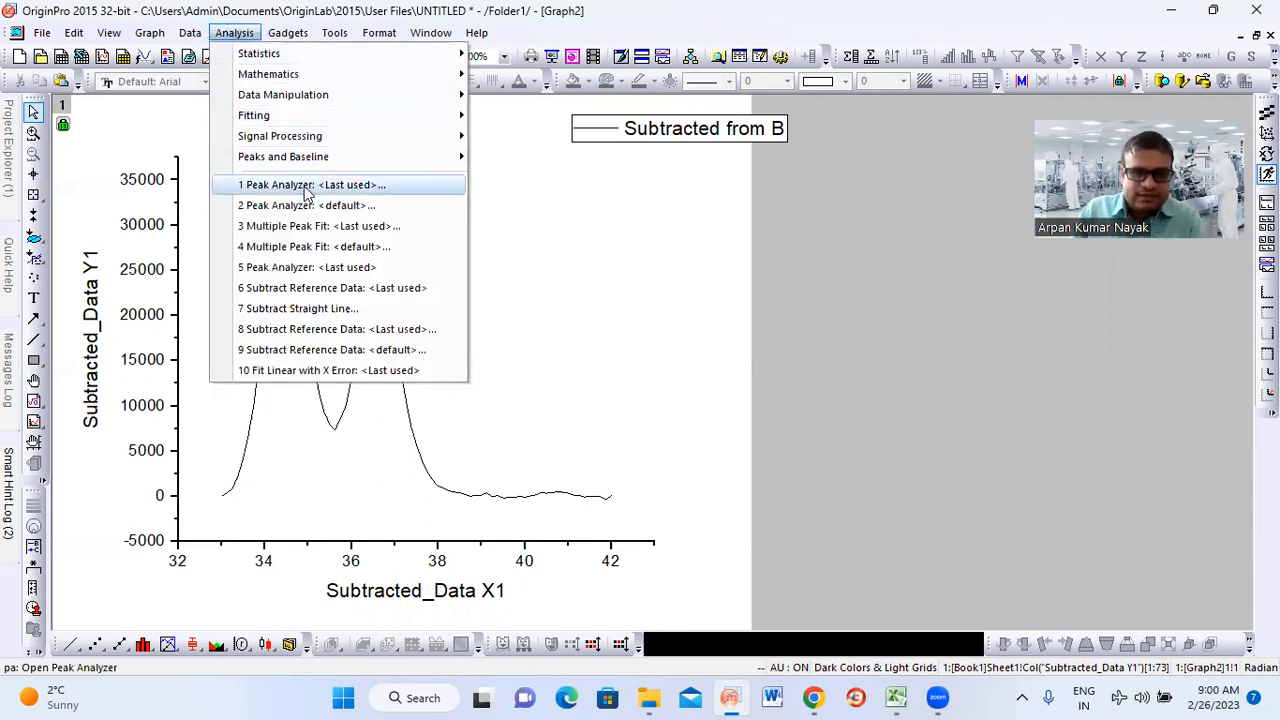
mouse_move(313, 115)
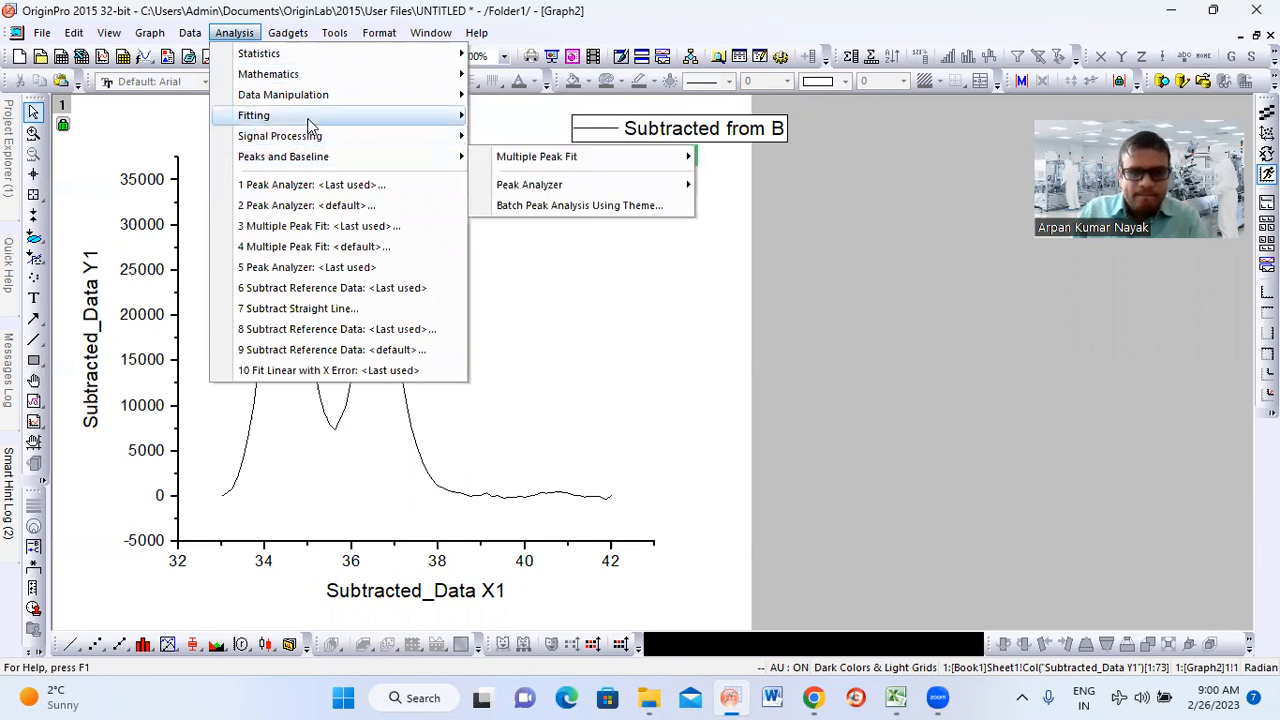
click(975, 290)
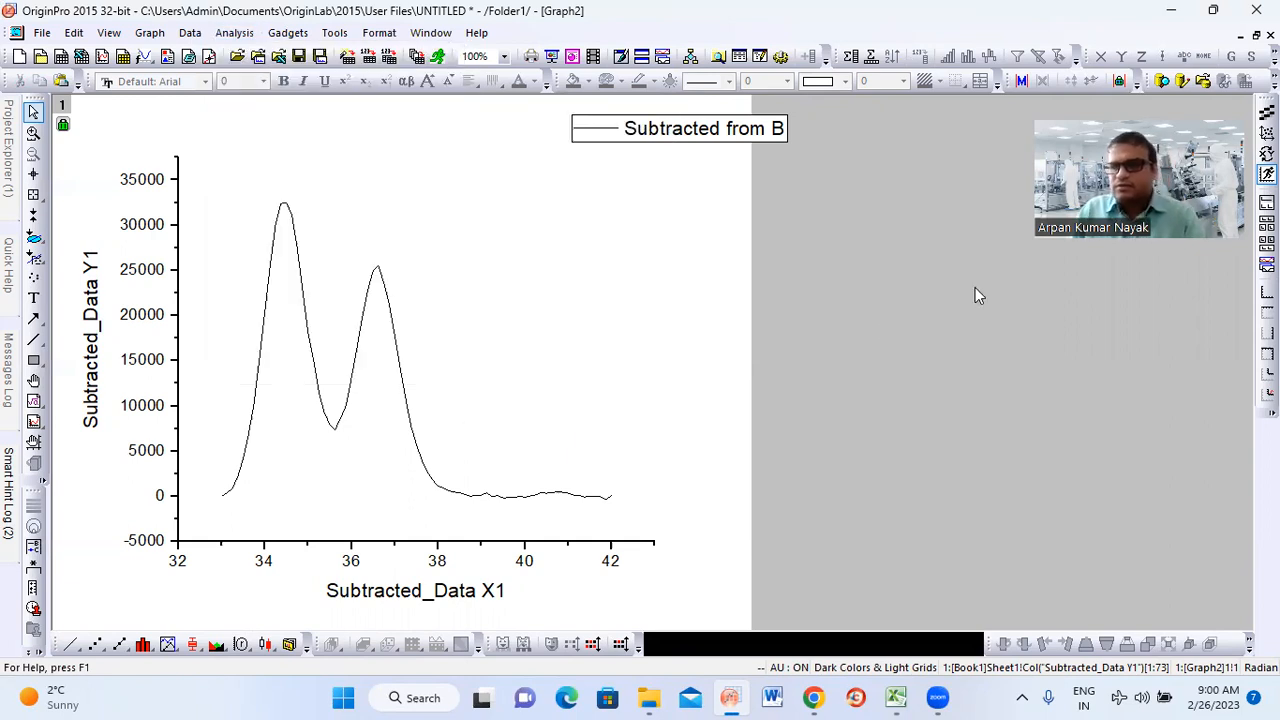
Minimize the subtracted-data graph, maximize Book1 and select the subtracted data columns C(X2) and D(Y2)
click(1237, 34)
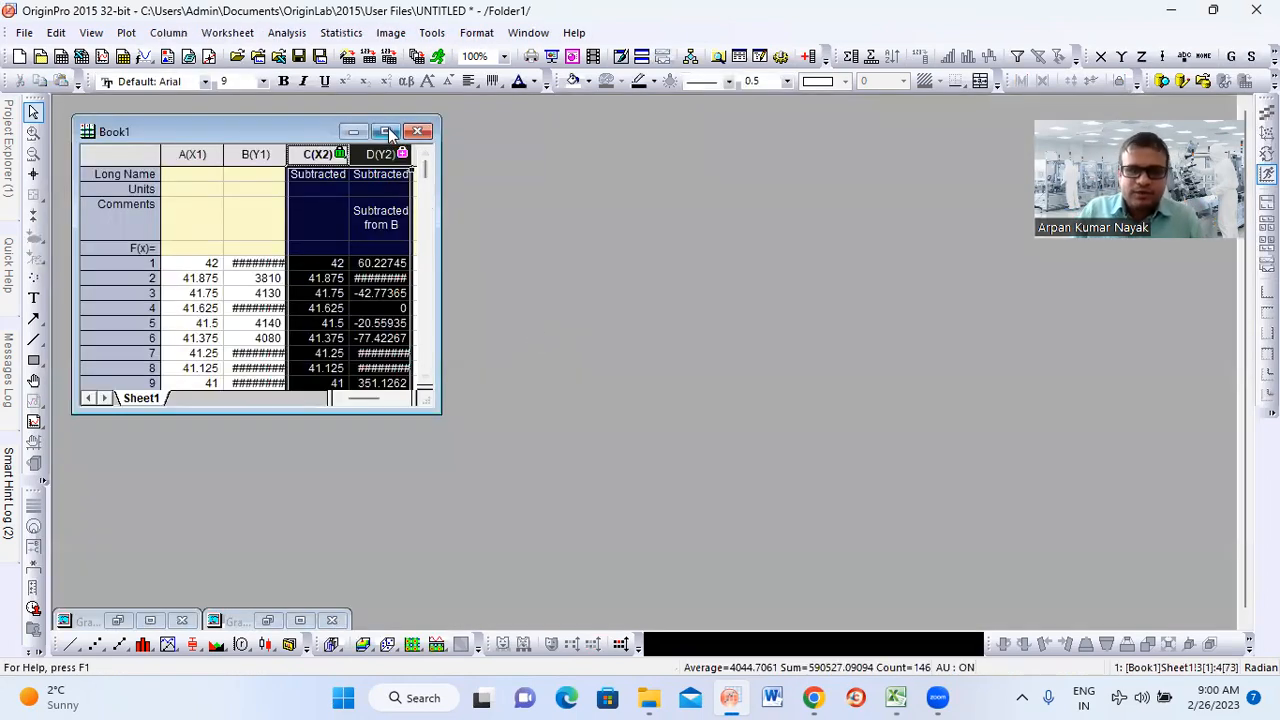
click(388, 131)
drag(290, 104, 347, 112)
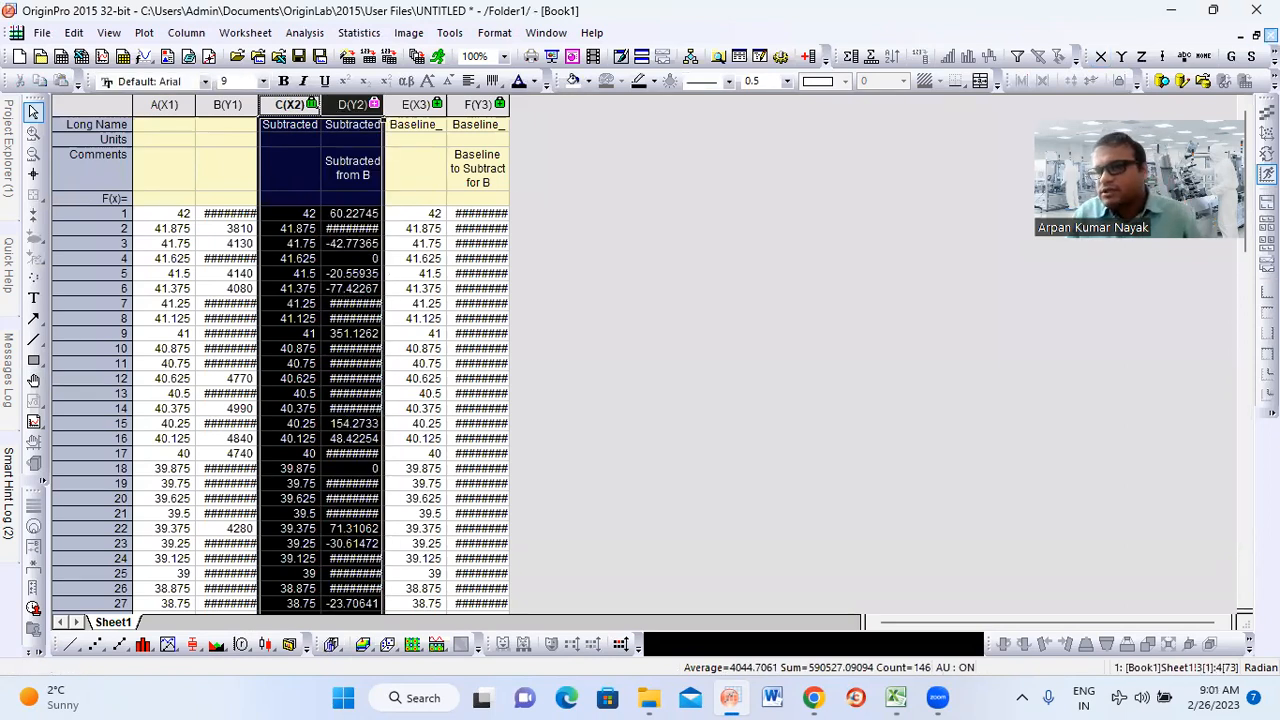
Delete the Book1 workbook and both graph windows, Graph1 and Graph2, from the project
click(1271, 35)
click(530, 380)
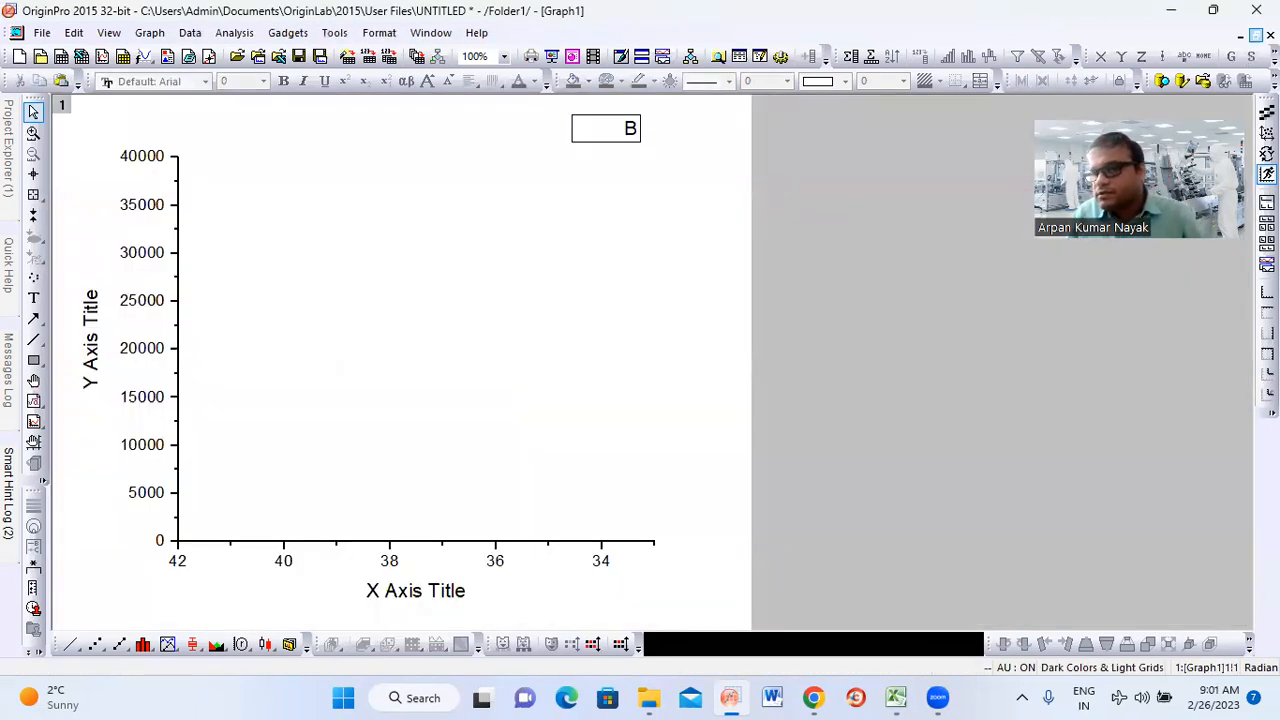
click(1256, 35)
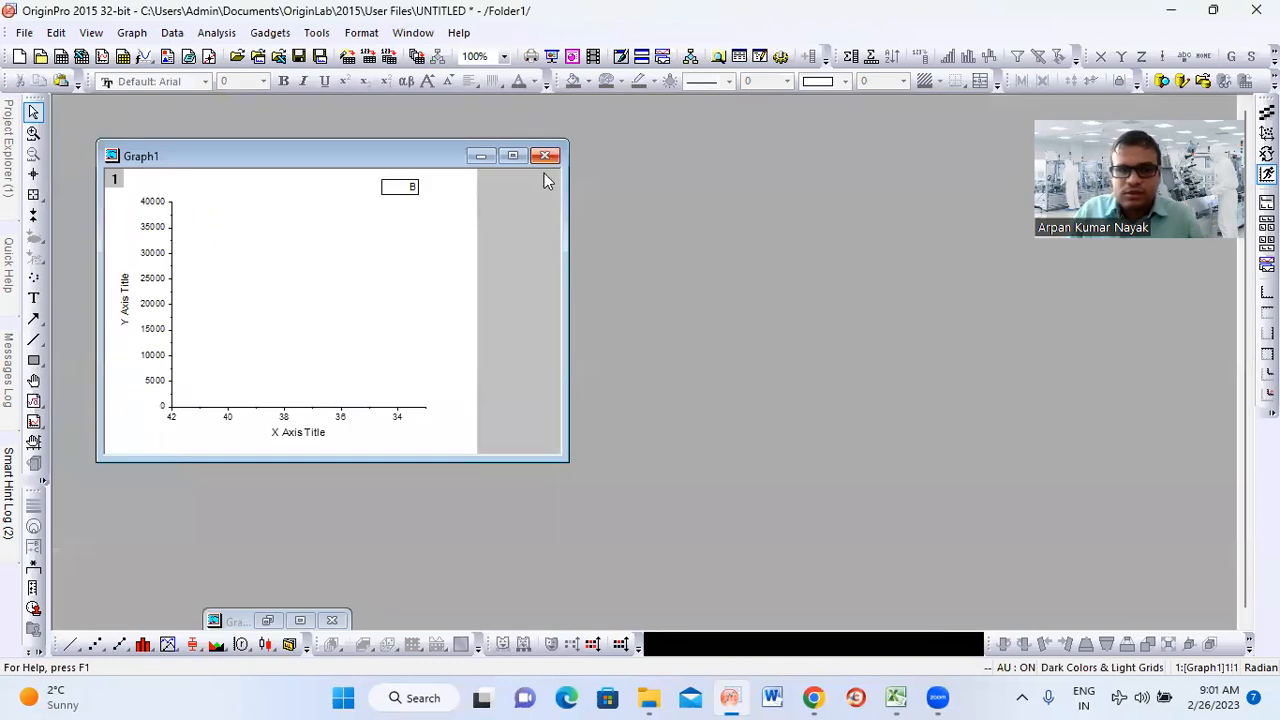
click(544, 156)
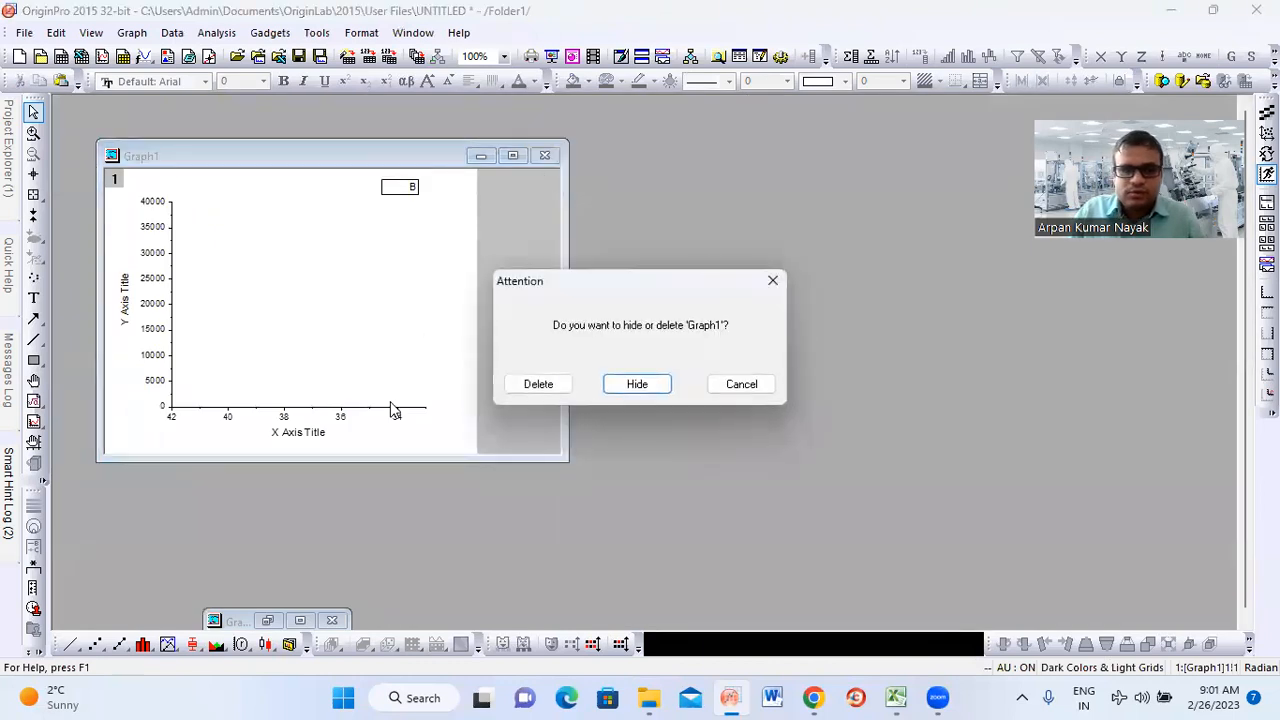
click(537, 384)
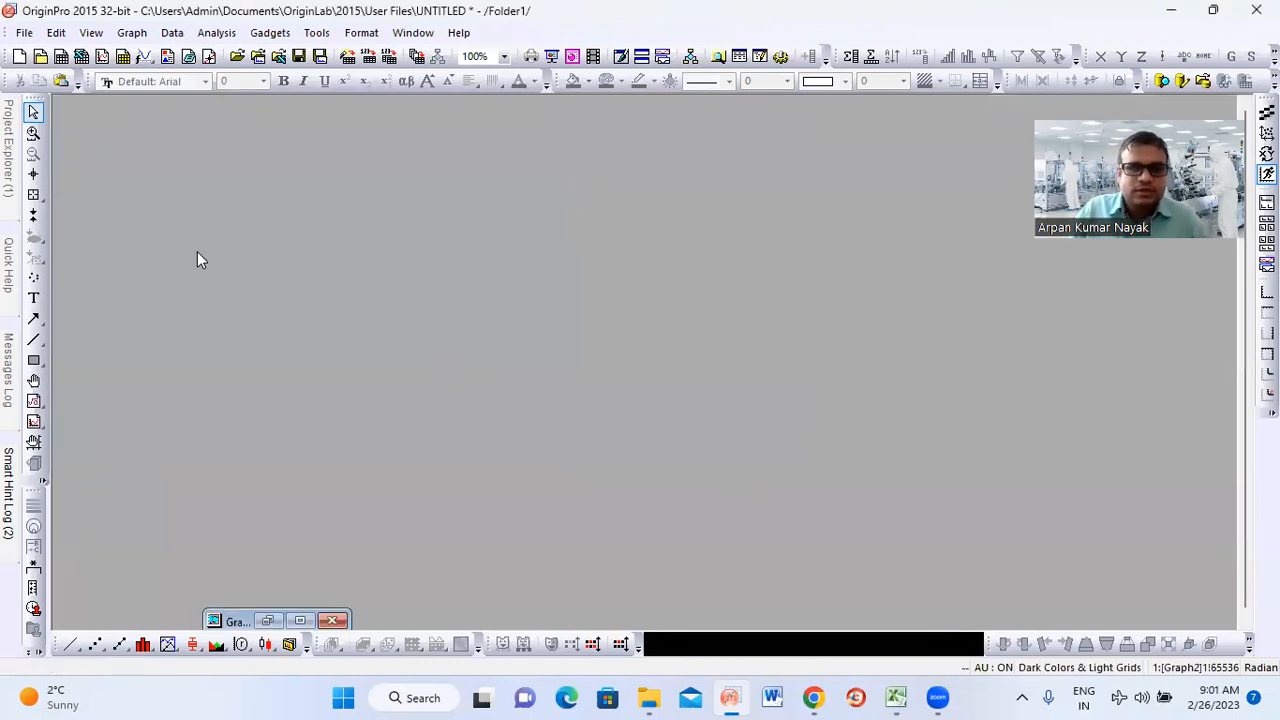
click(302, 622)
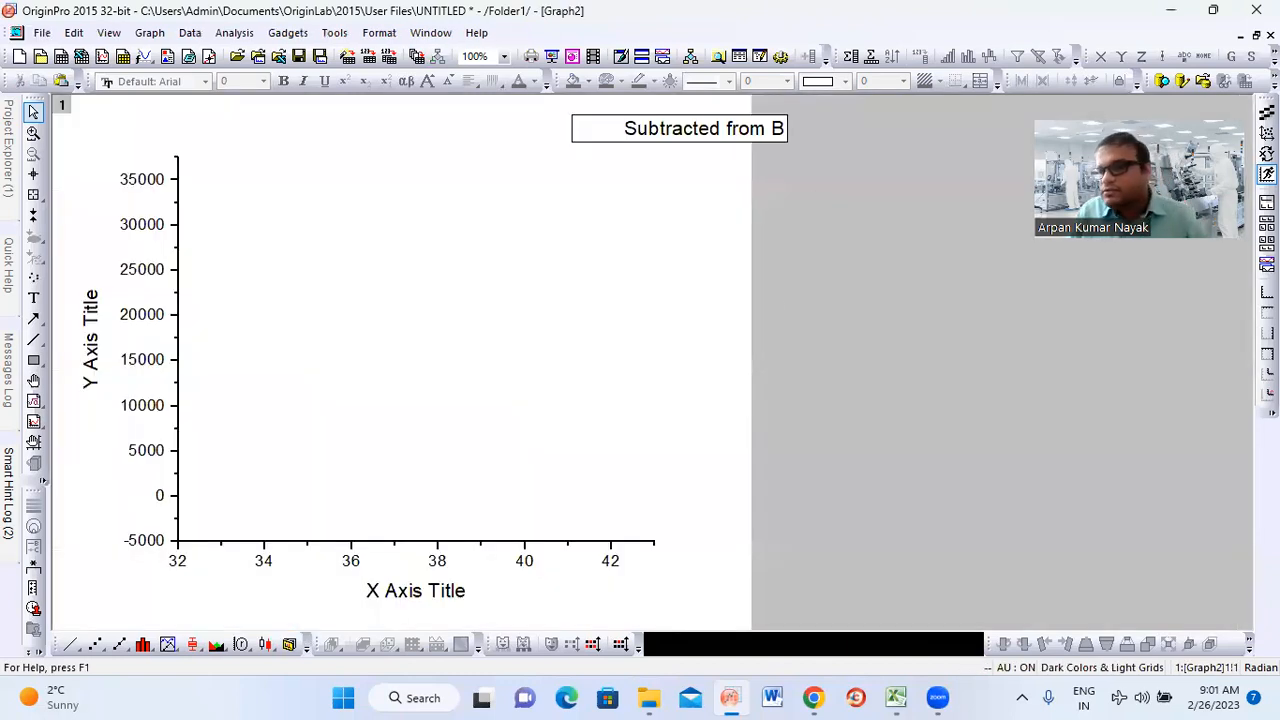
click(1271, 36)
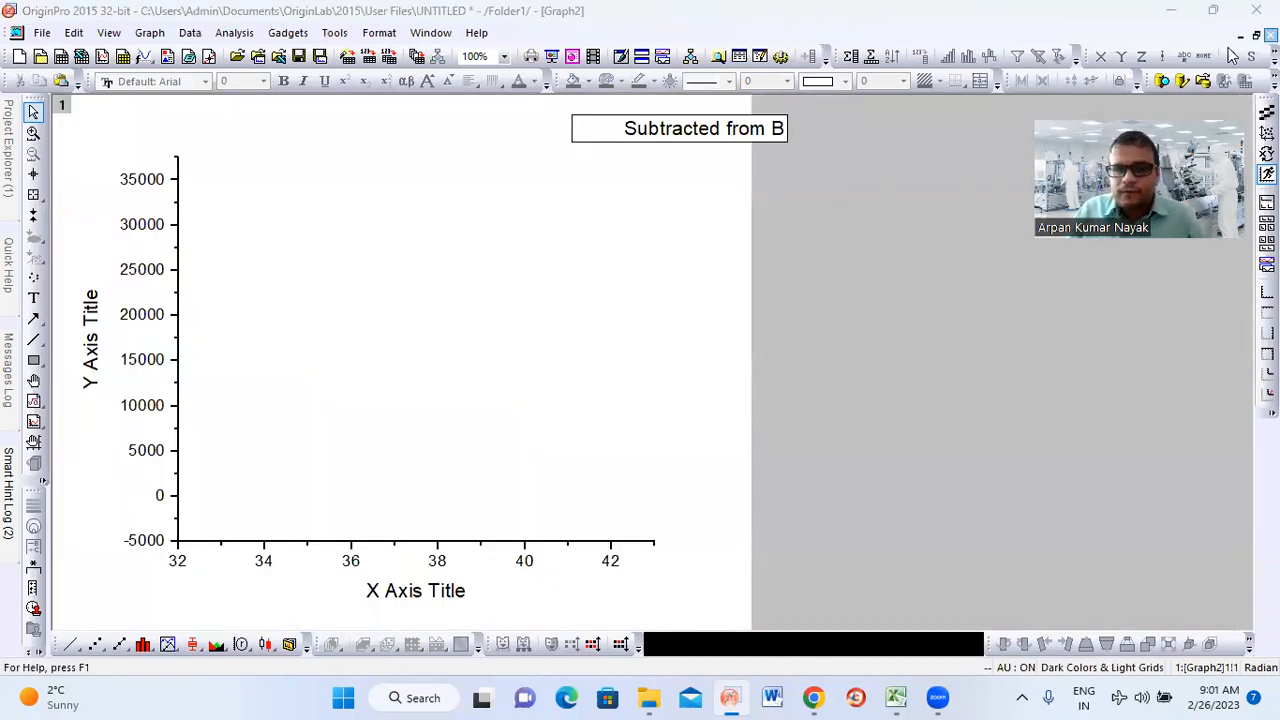
click(543, 385)
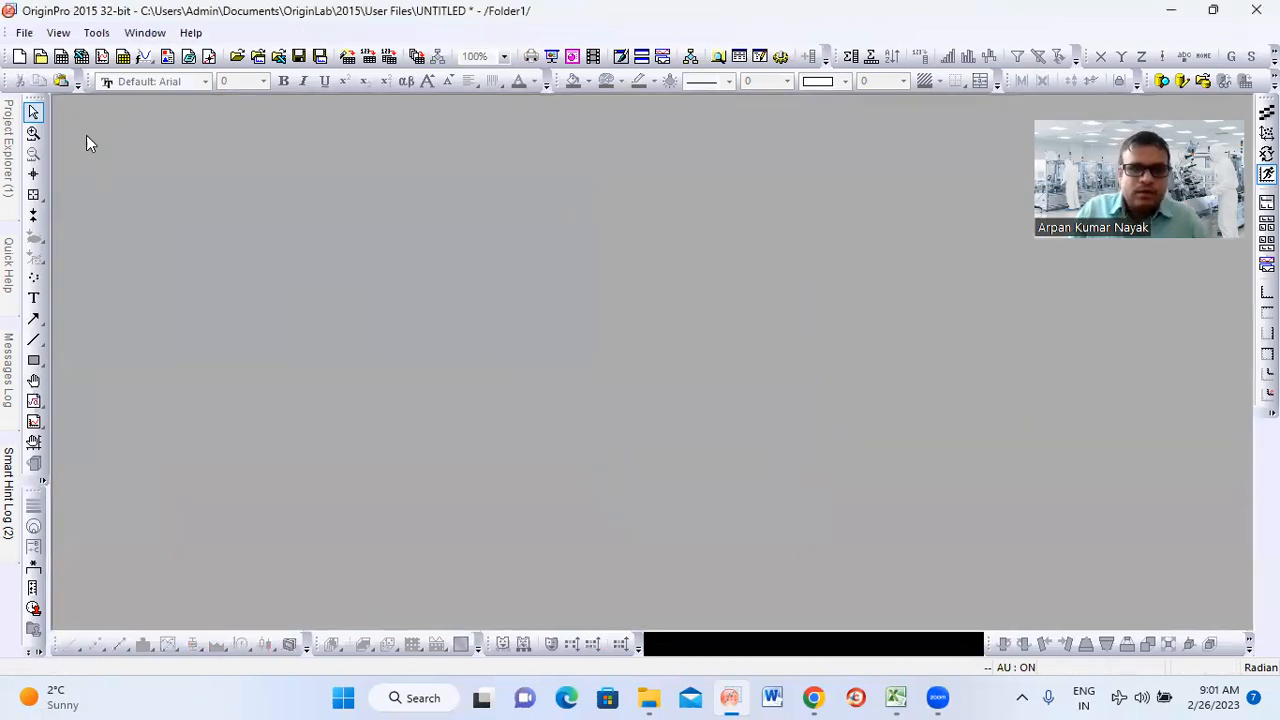
Create a new project folder and paste the copied subtracted data into its Book1 worksheet, starting at row 1 of column A(X)
click(40, 57)
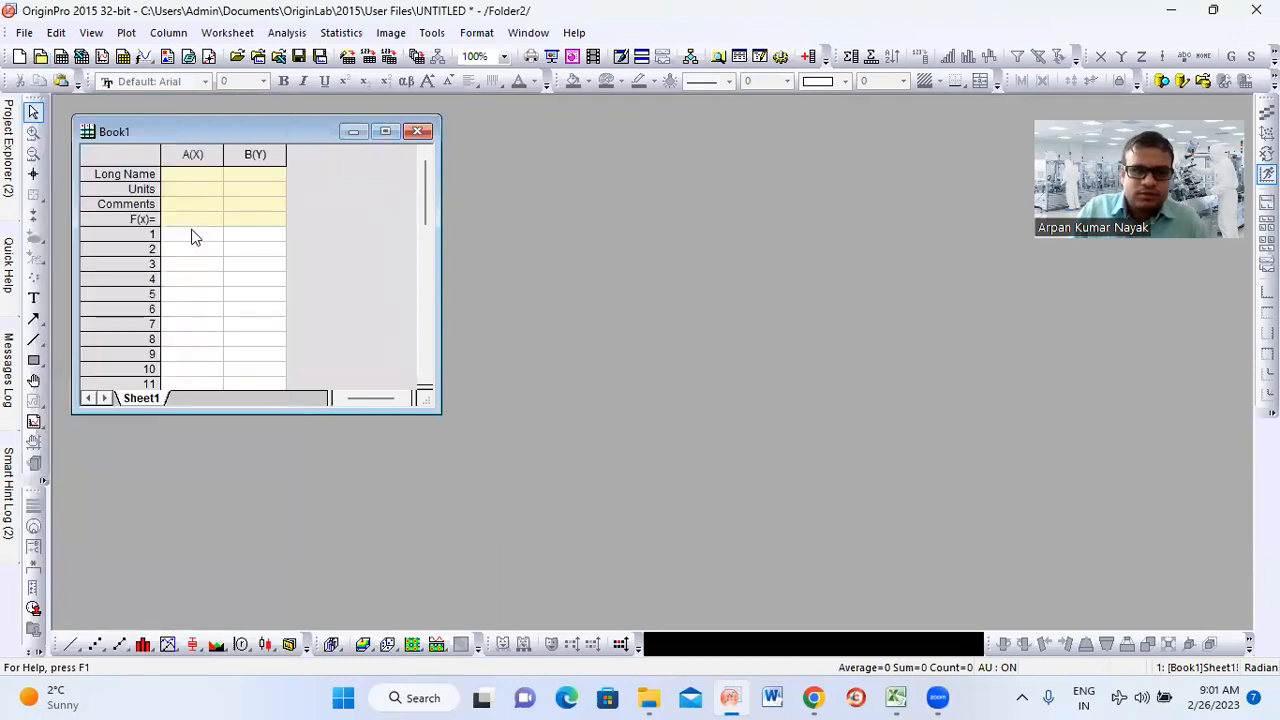
click(195, 237)
key(ctrl+v)
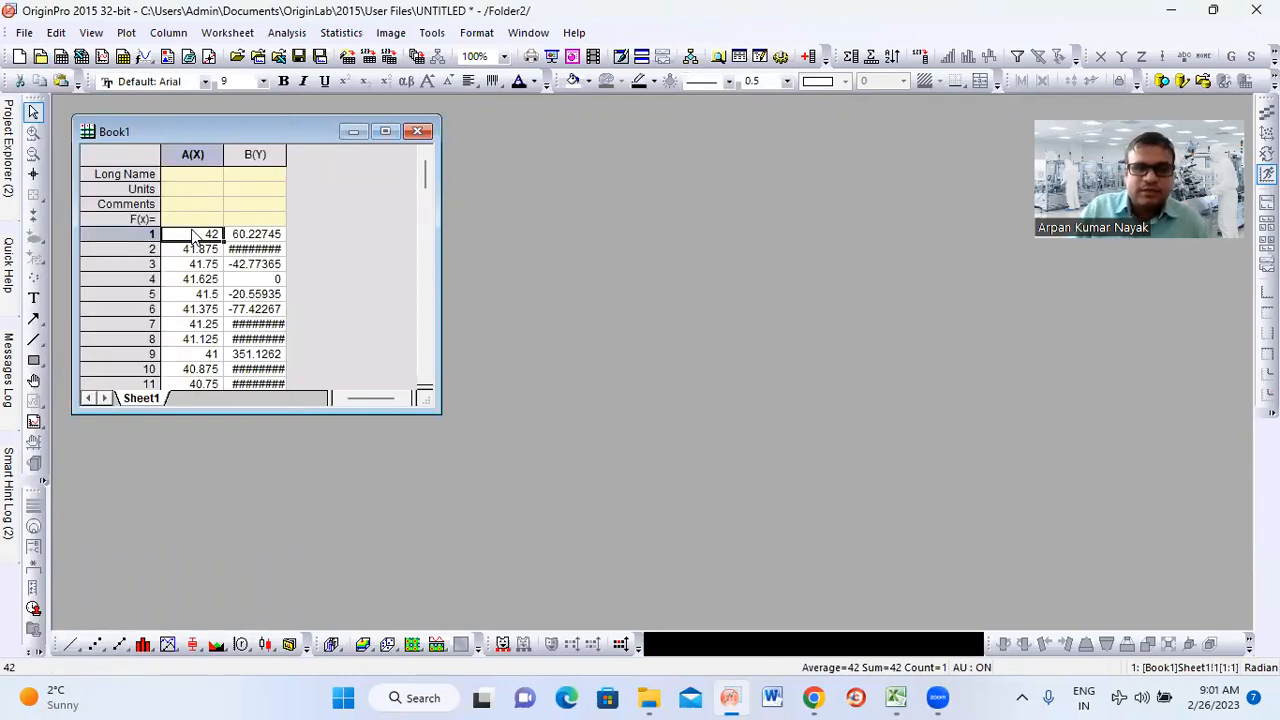
Maximize Book1 and plot columns A(X) and B(Y) as a line graph
click(389, 133)
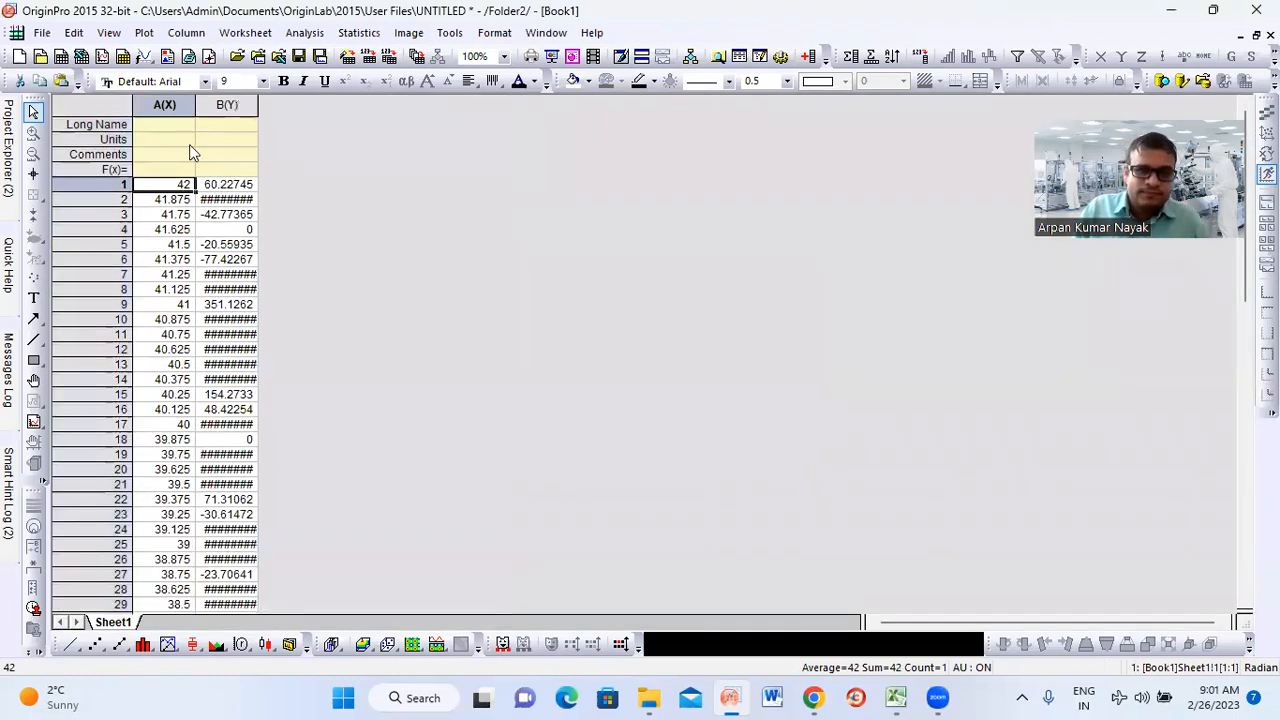
click(166, 105)
drag(166, 105, 227, 105)
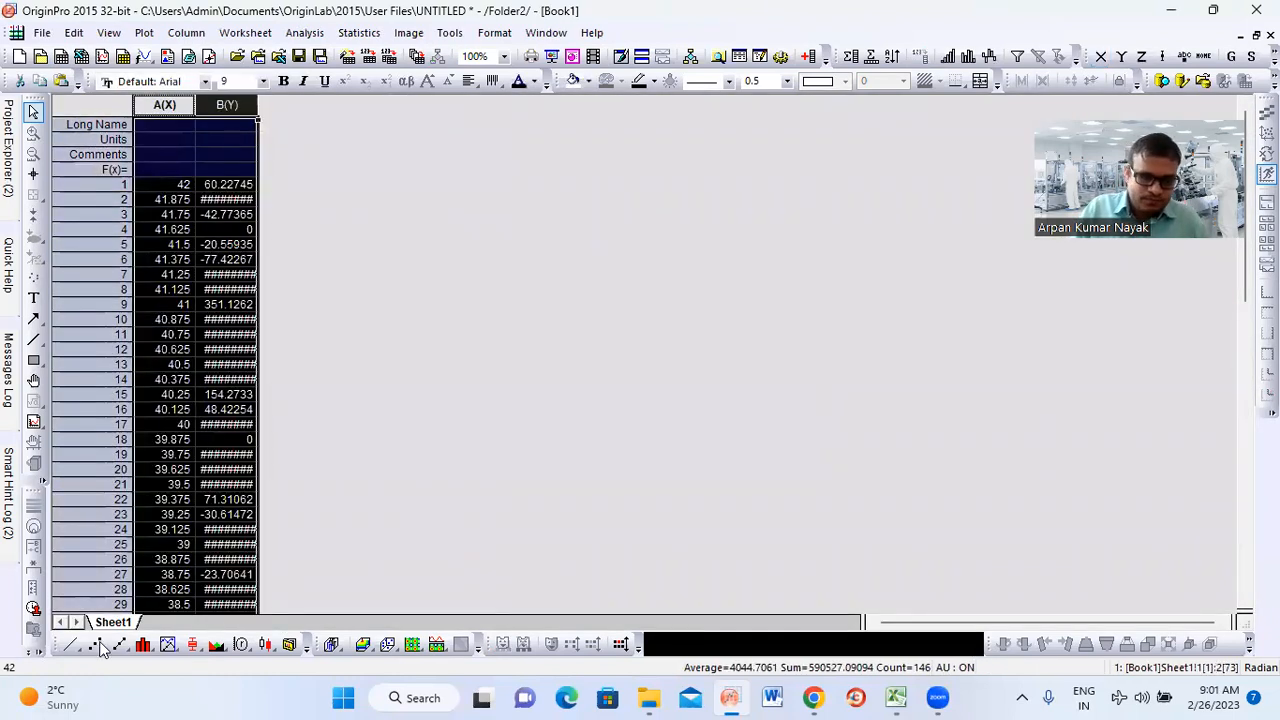
click(70, 645)
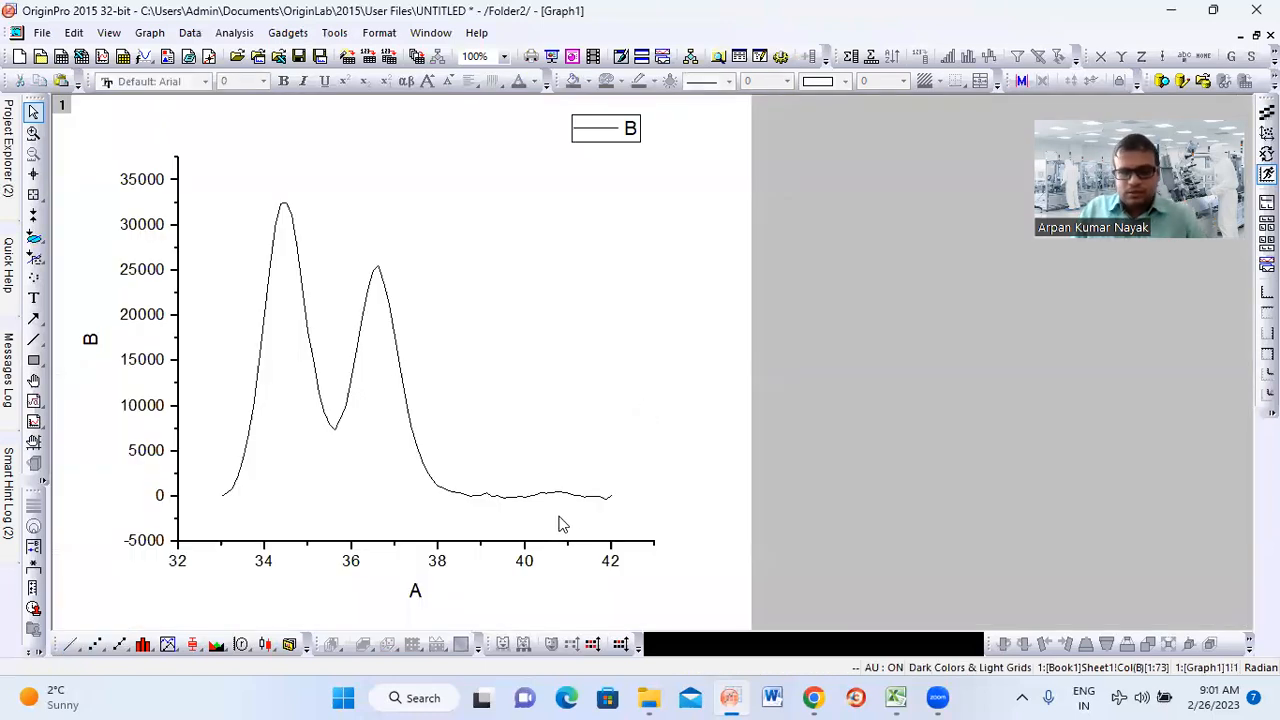
Set the graph's X axis scale to run from 42 to 33
double_click(406, 541)
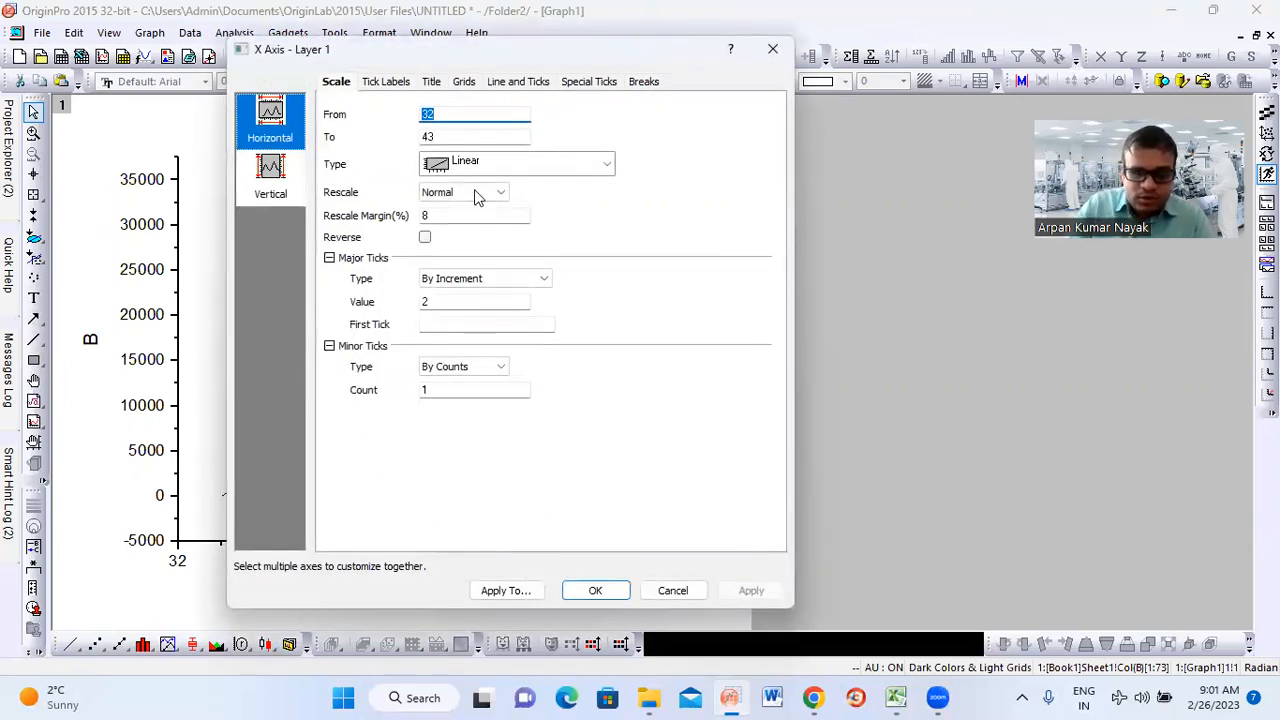
text(4)
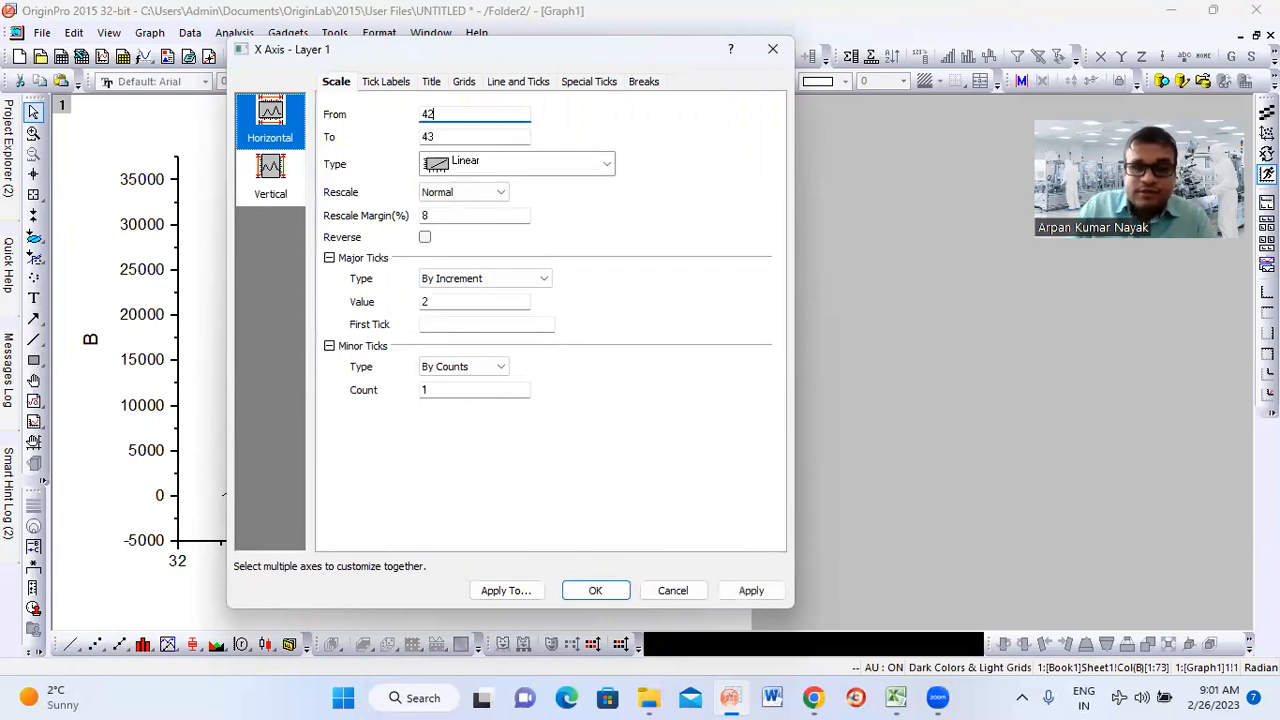
key(Tab)
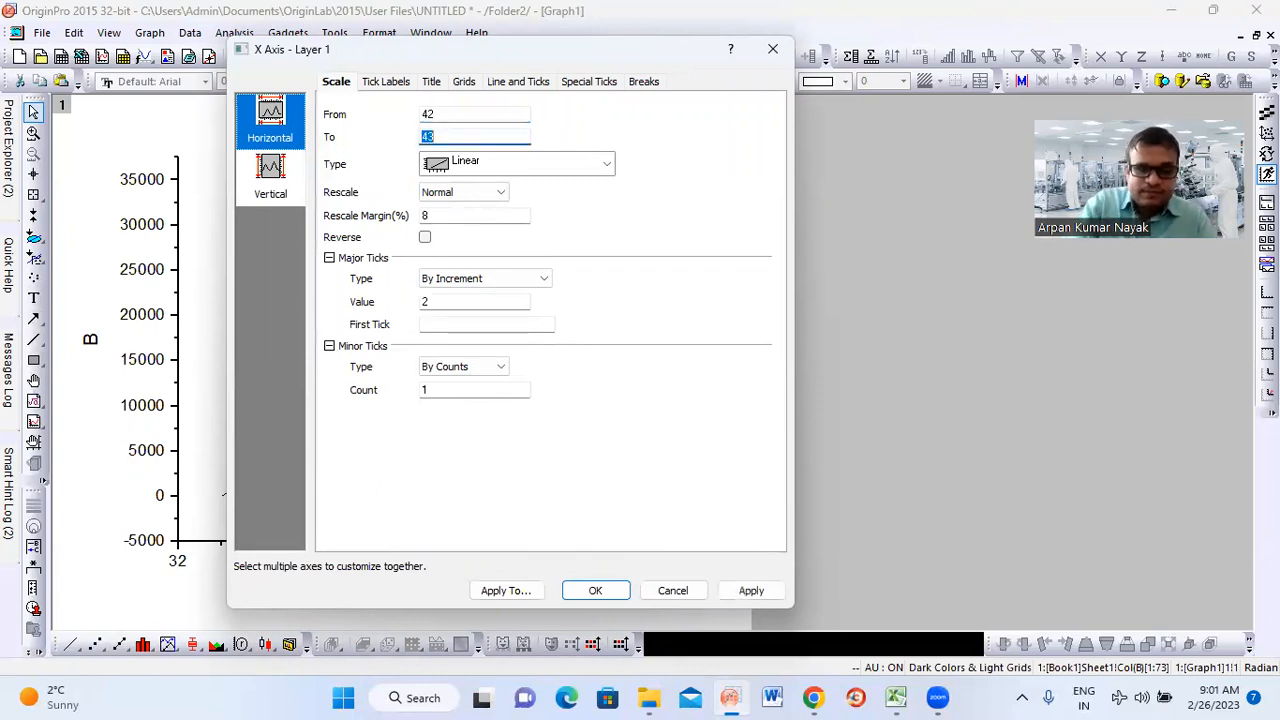
click(593, 590)
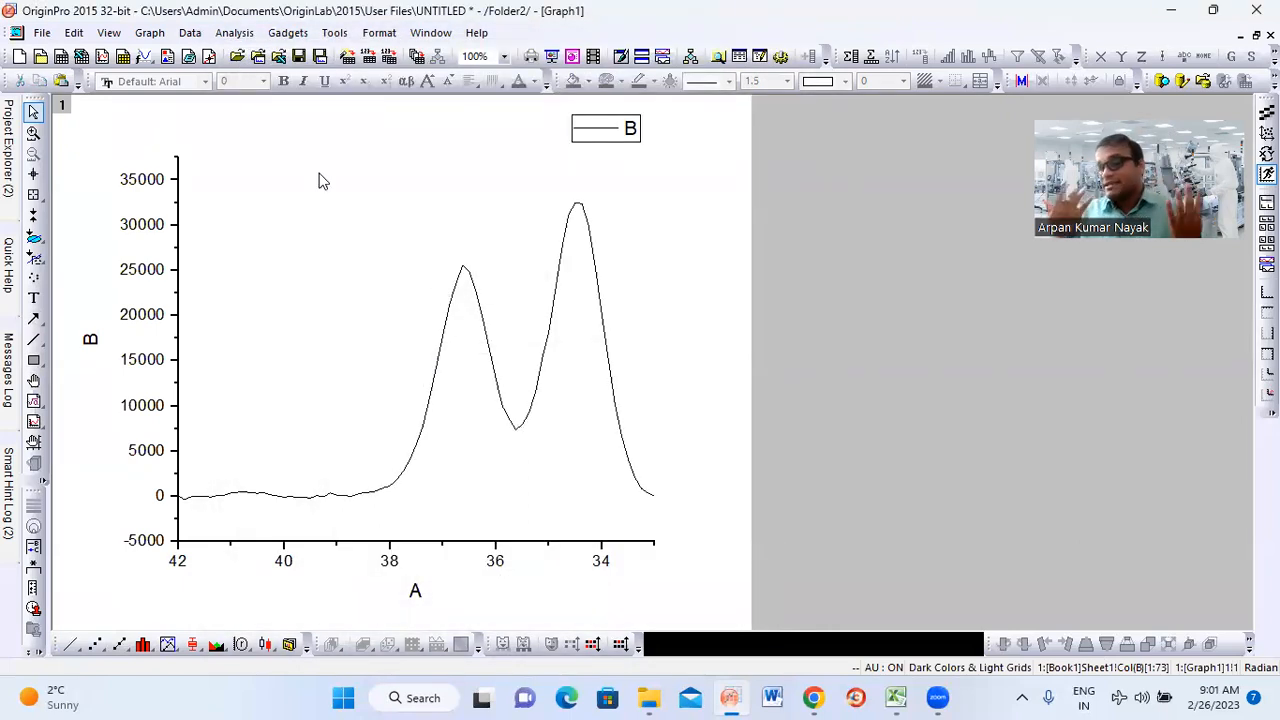
Start the Peak Analyzer on the new graph with the goal Create Baseline and proceed to the Baseline Mode stage
click(231, 36)
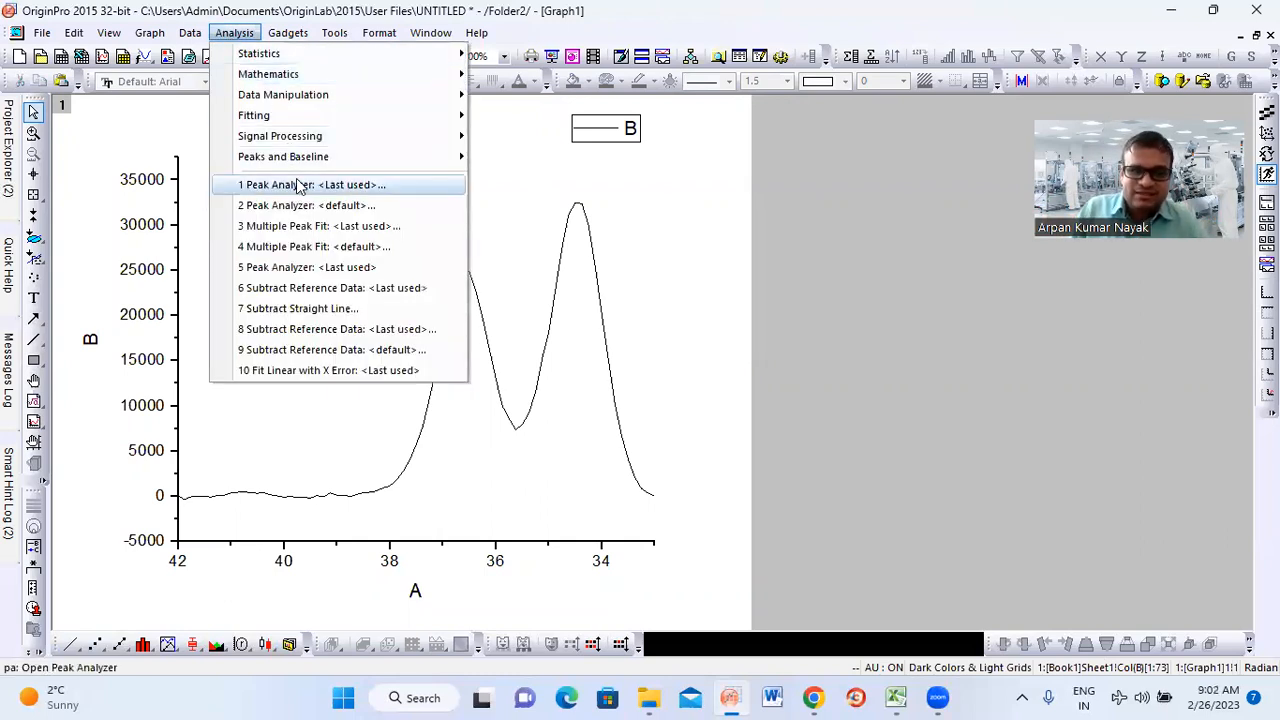
mouse_move(413, 165)
mouse_move(562, 190)
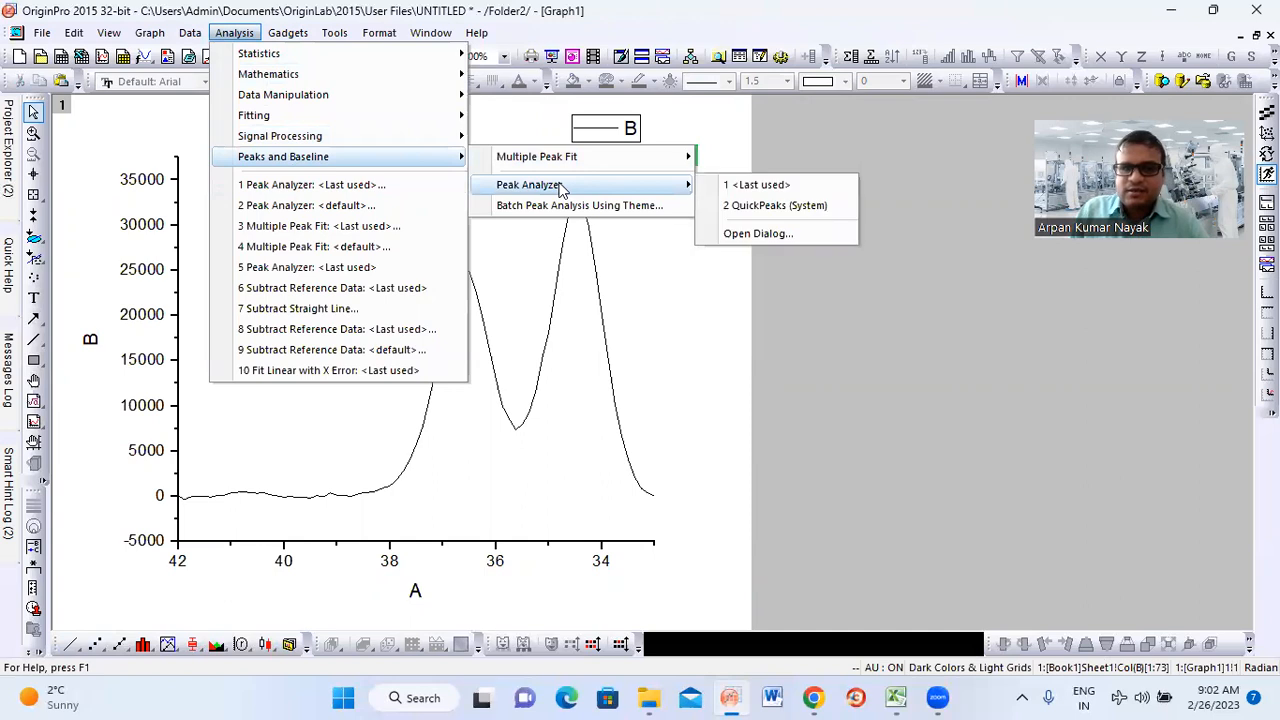
click(758, 233)
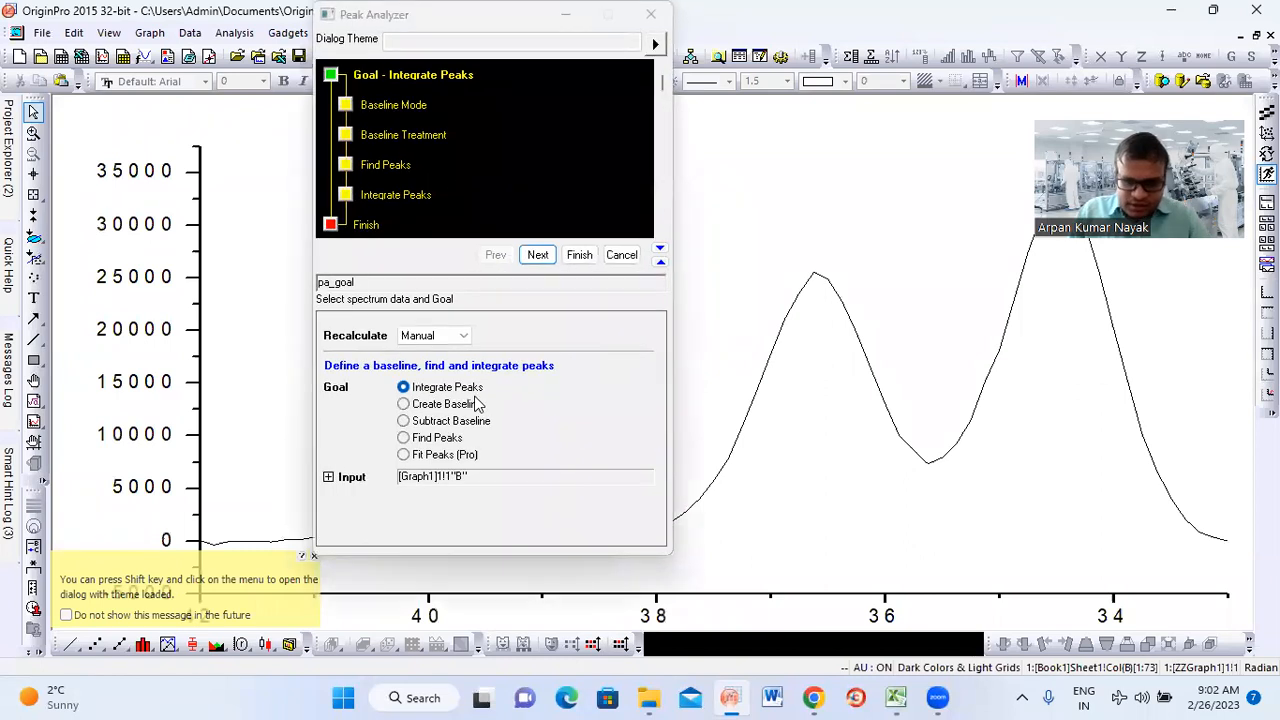
click(403, 405)
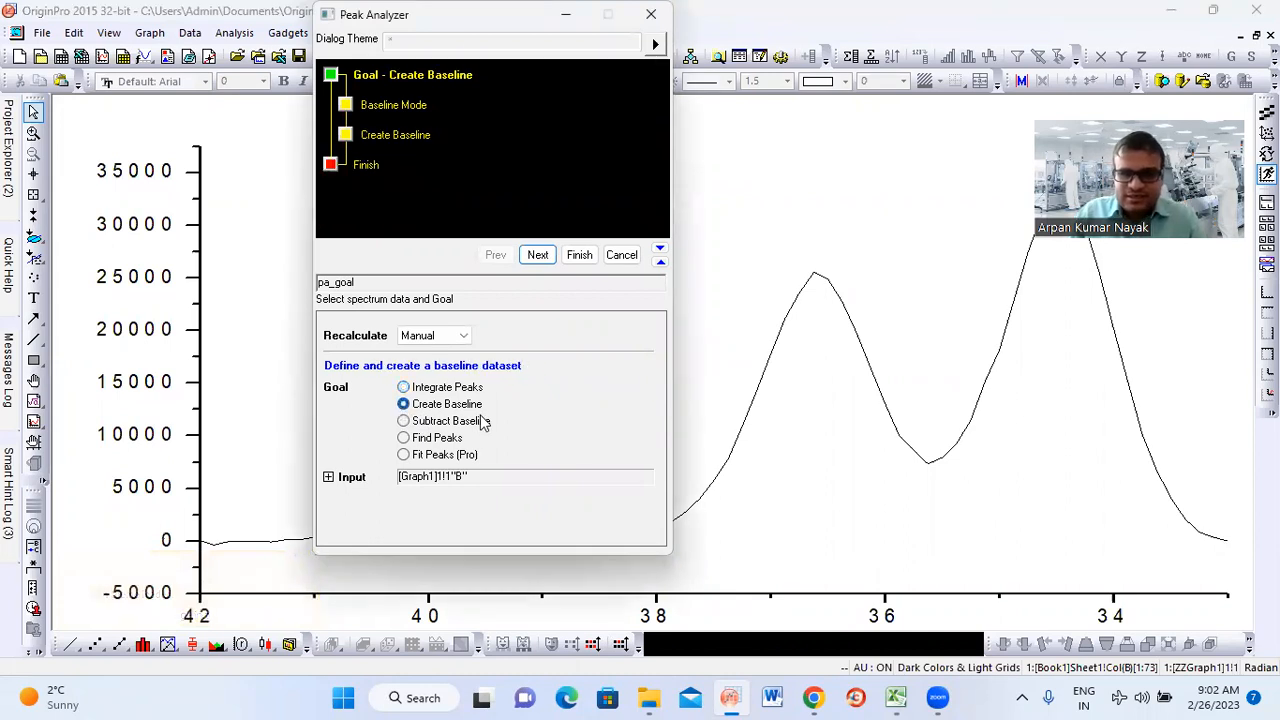
click(539, 256)
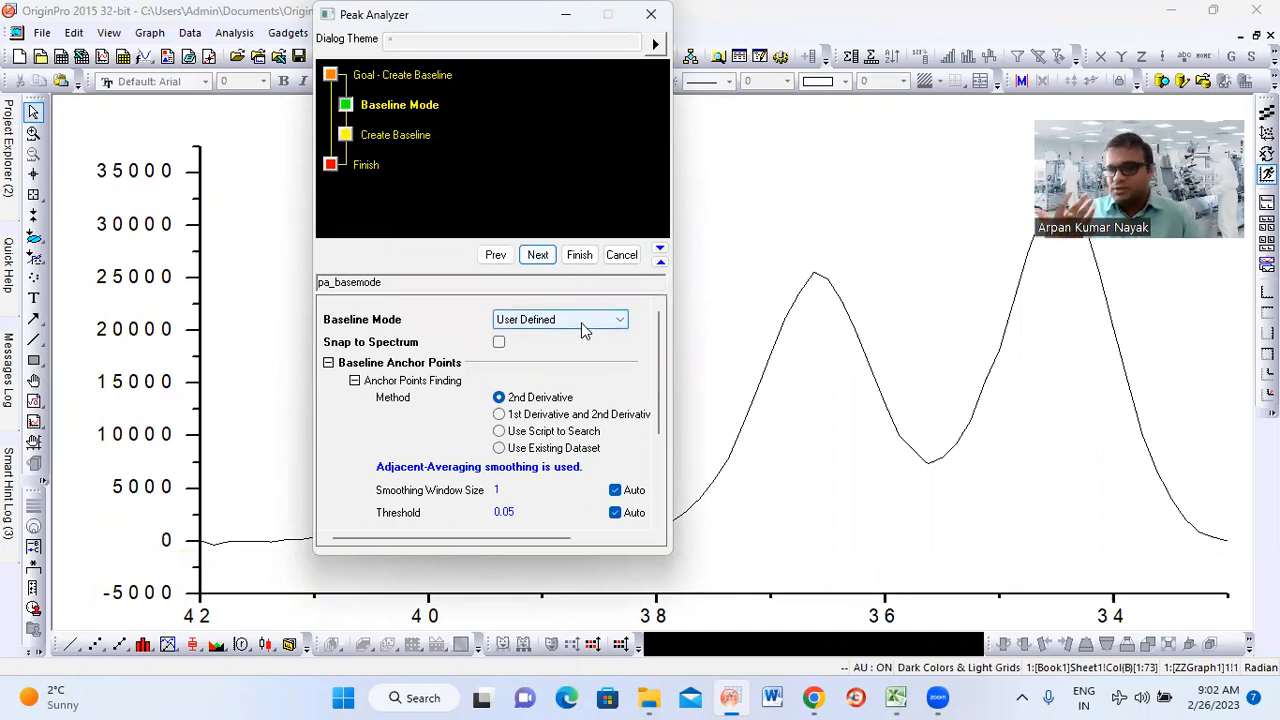
Set the number of baseline anchor points to find to 10 and find them
scroll(591, 366, down, 3)
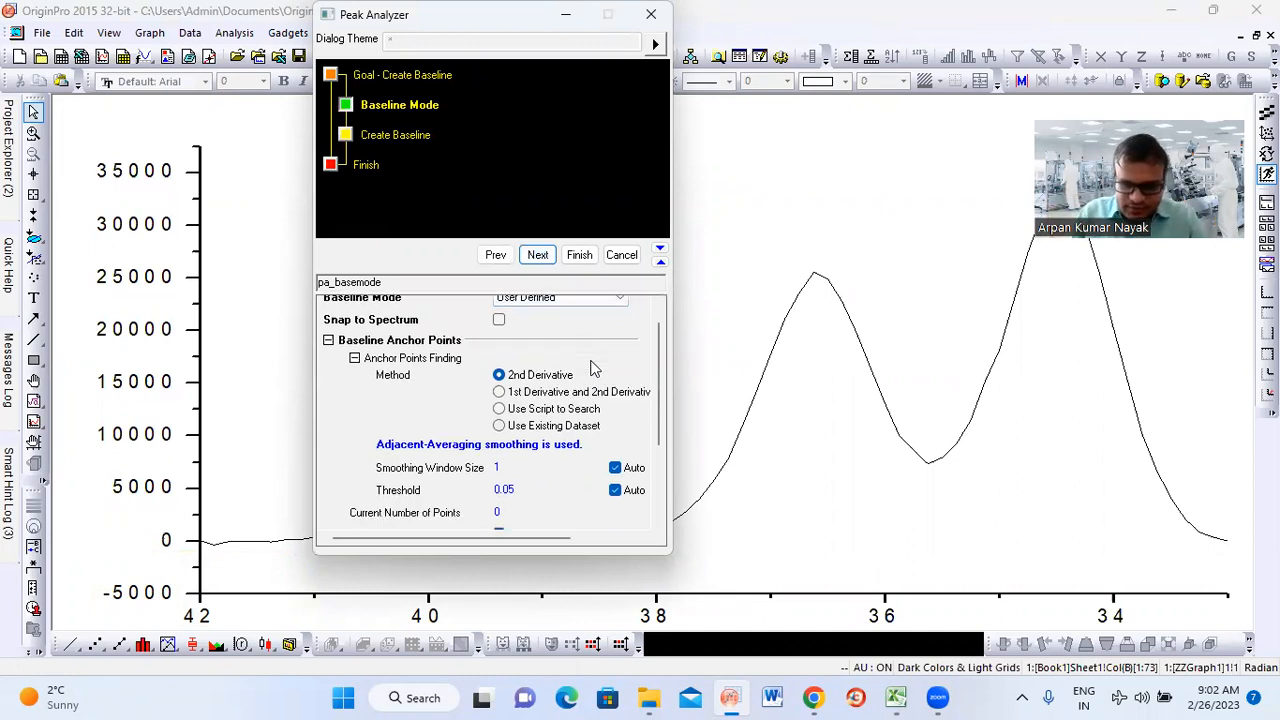
double_click(521, 462)
text(10)
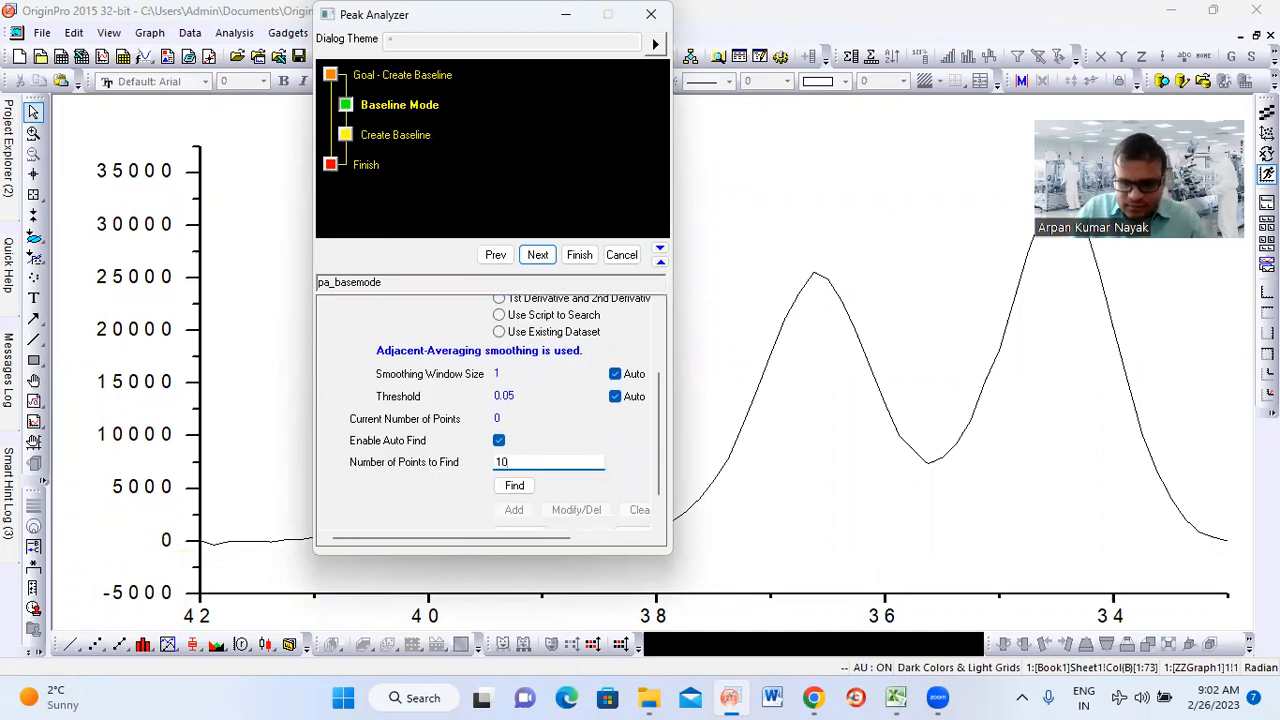
click(516, 486)
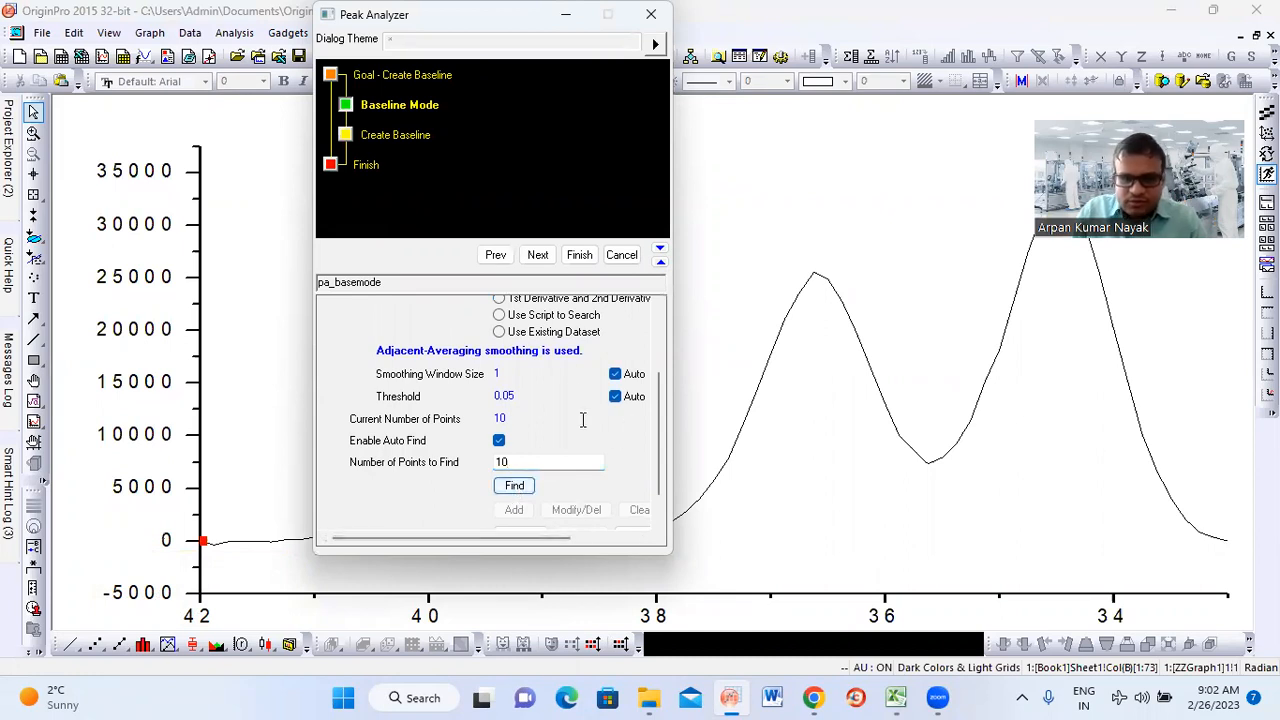
Proceed to the Create Baseline stage and set the interpolation method to Spline
click(536, 254)
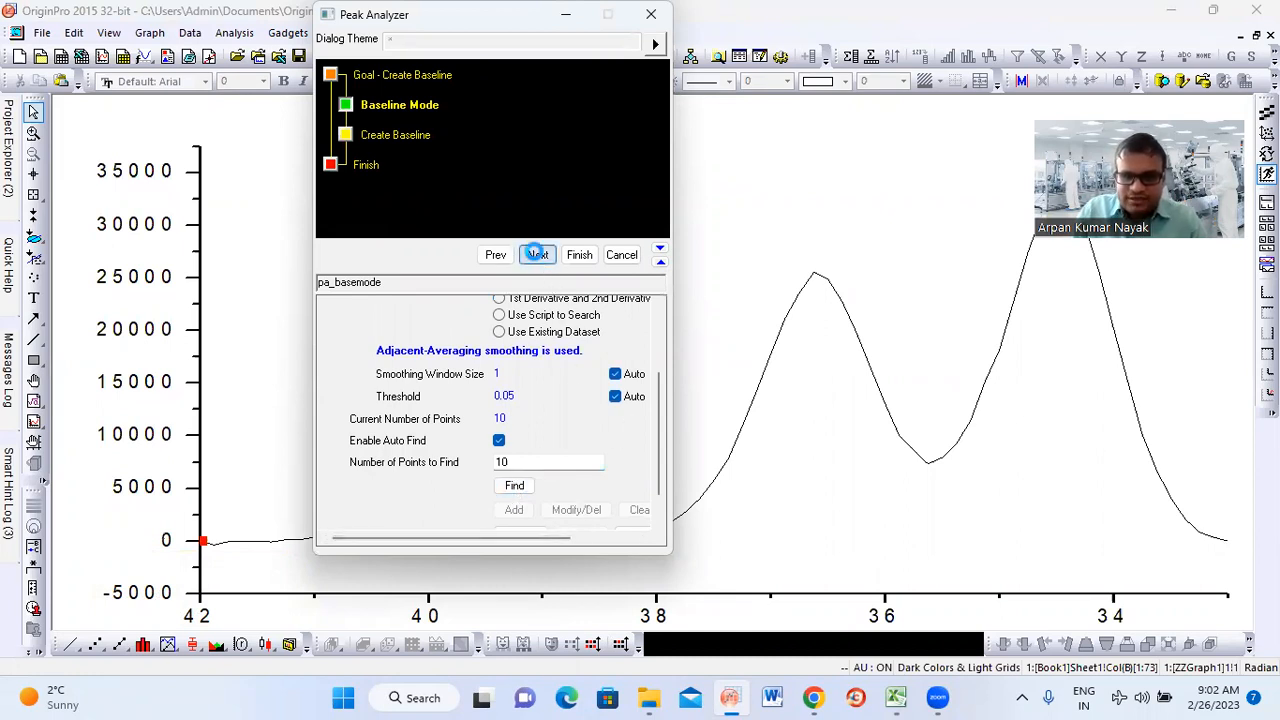
click(560, 355)
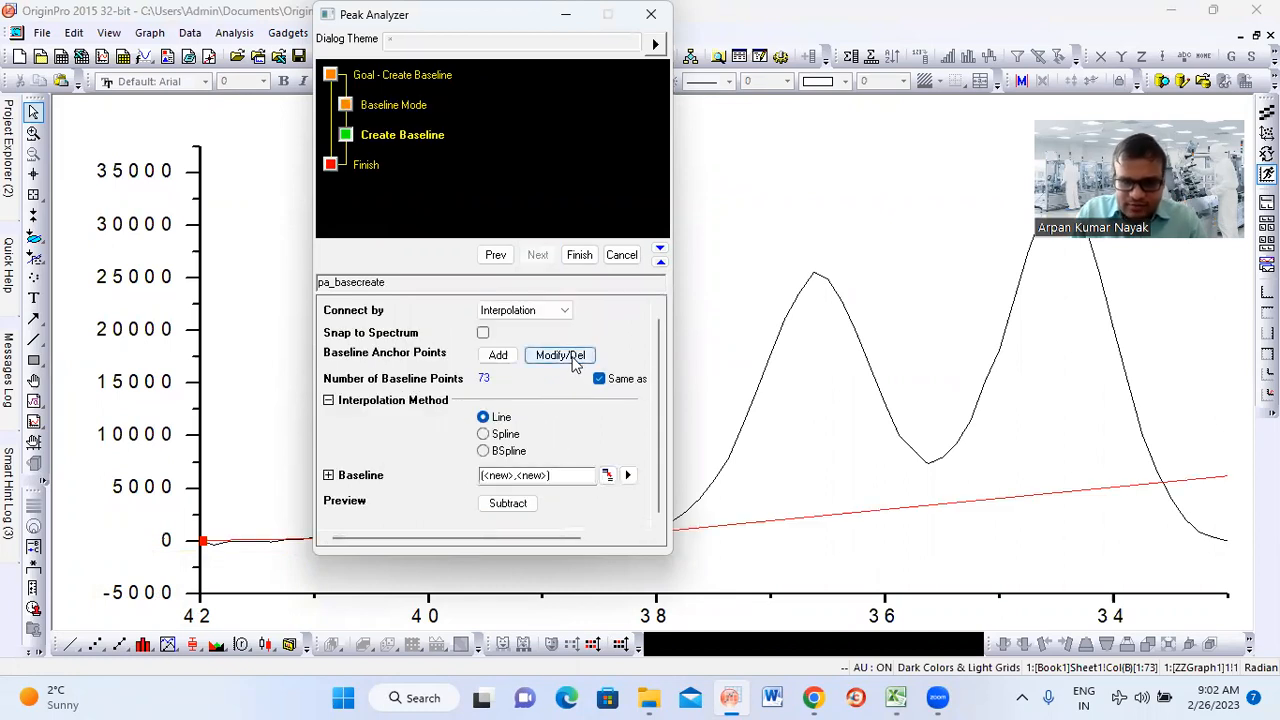
click(484, 435)
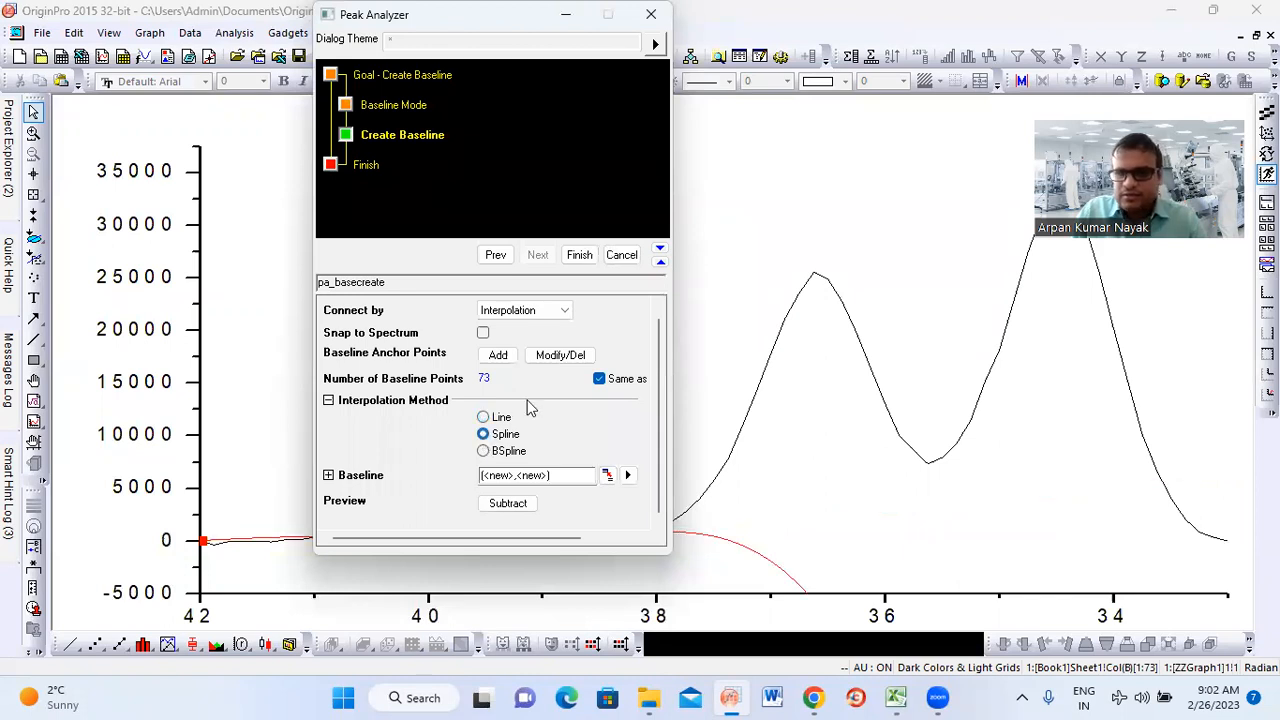
Modify the baseline anchor points, moving three points to the right end near X 33, about X 34.9 and about X 36.2
click(559, 357)
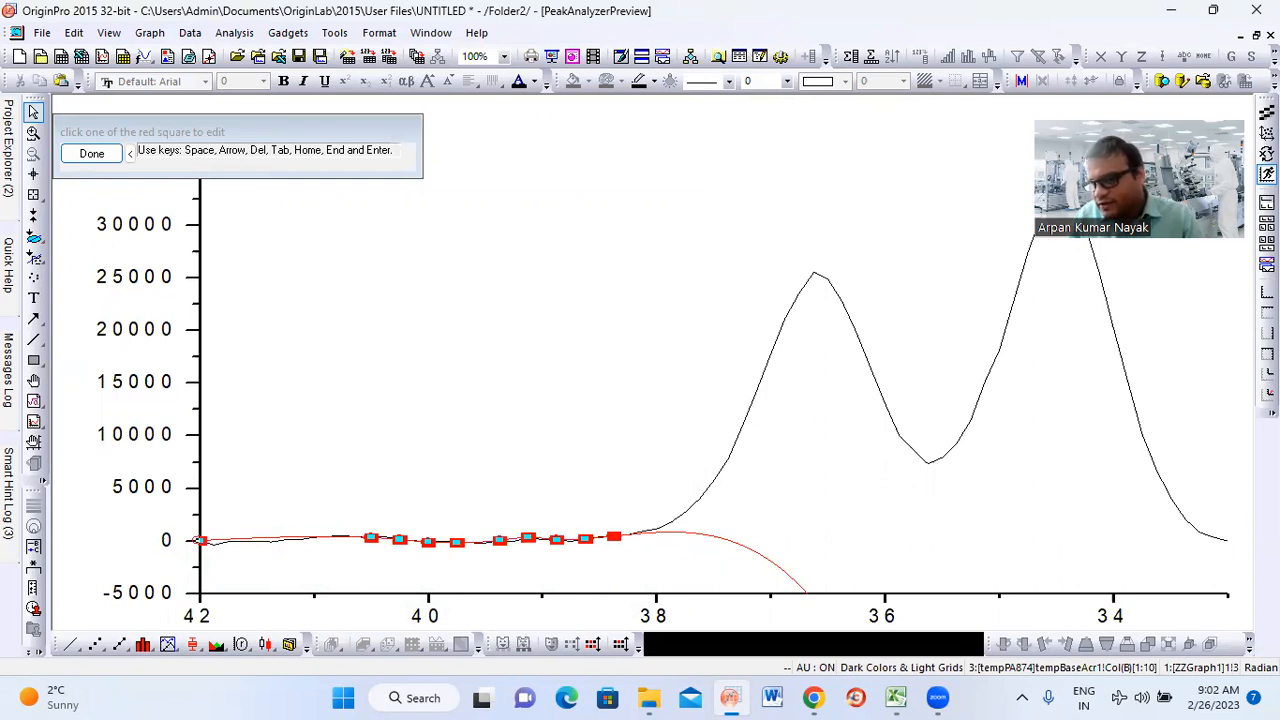
click(1224, 540)
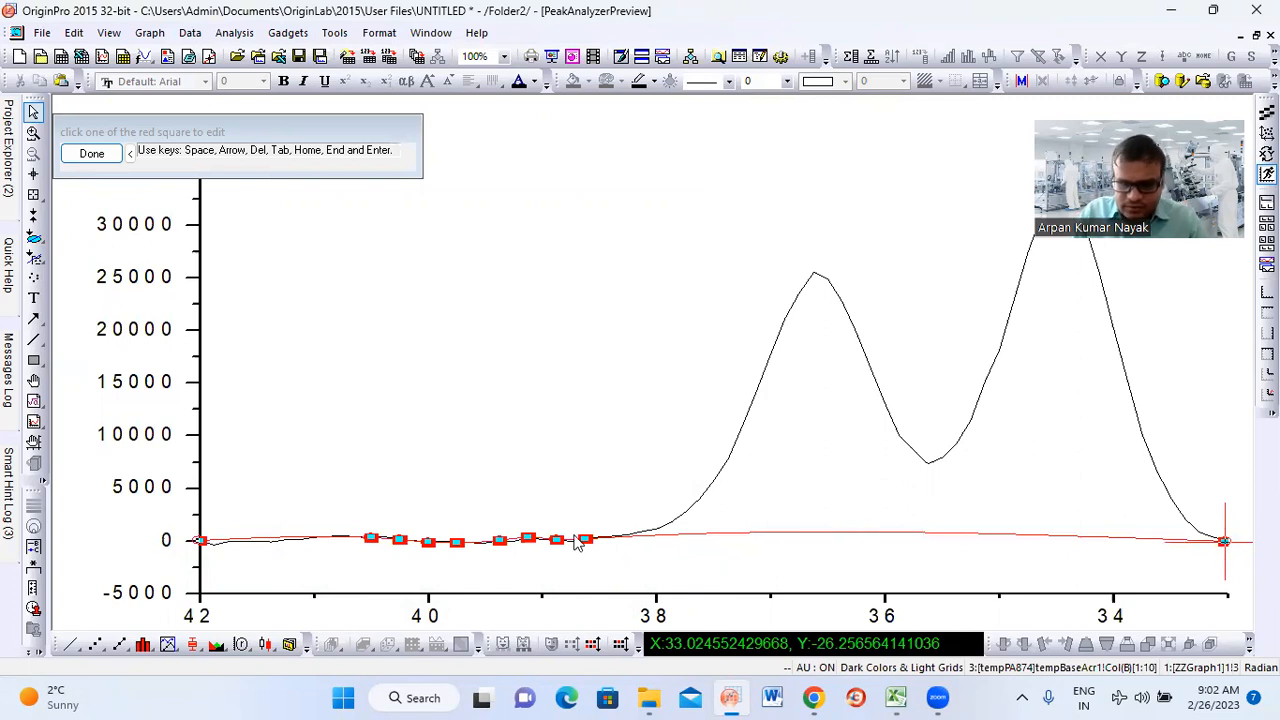
click(1012, 538)
click(555, 536)
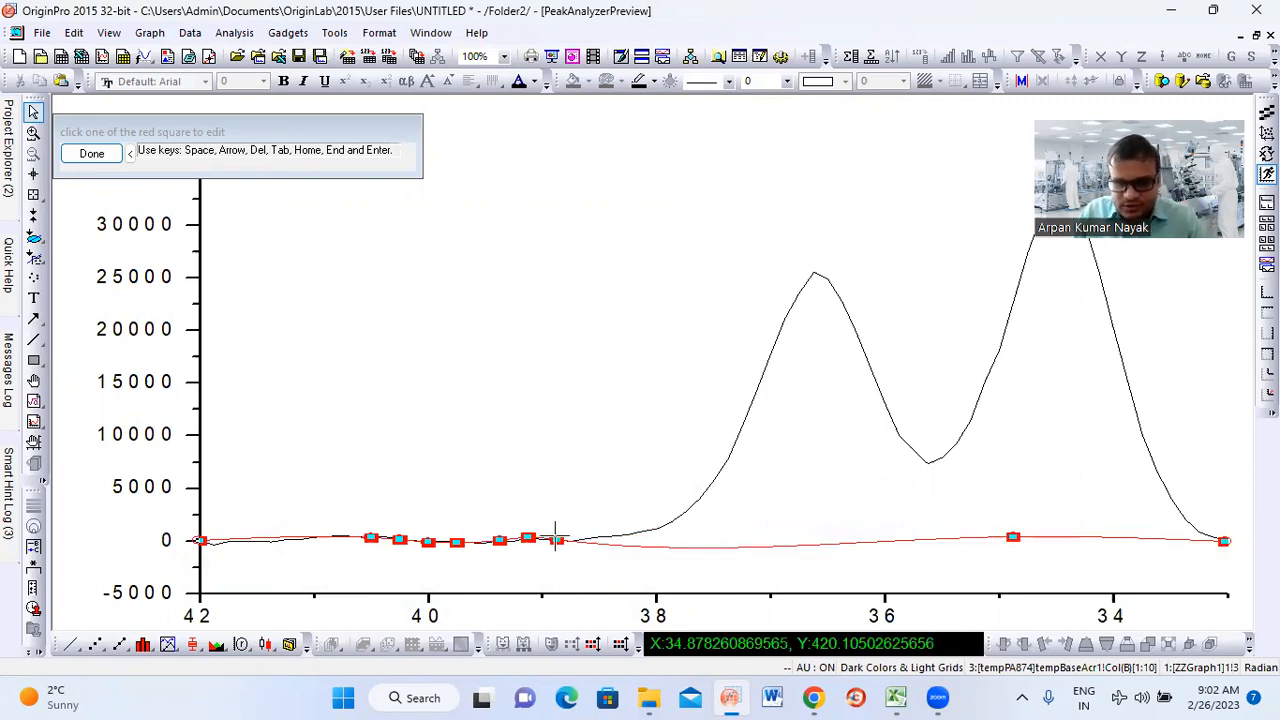
click(859, 543)
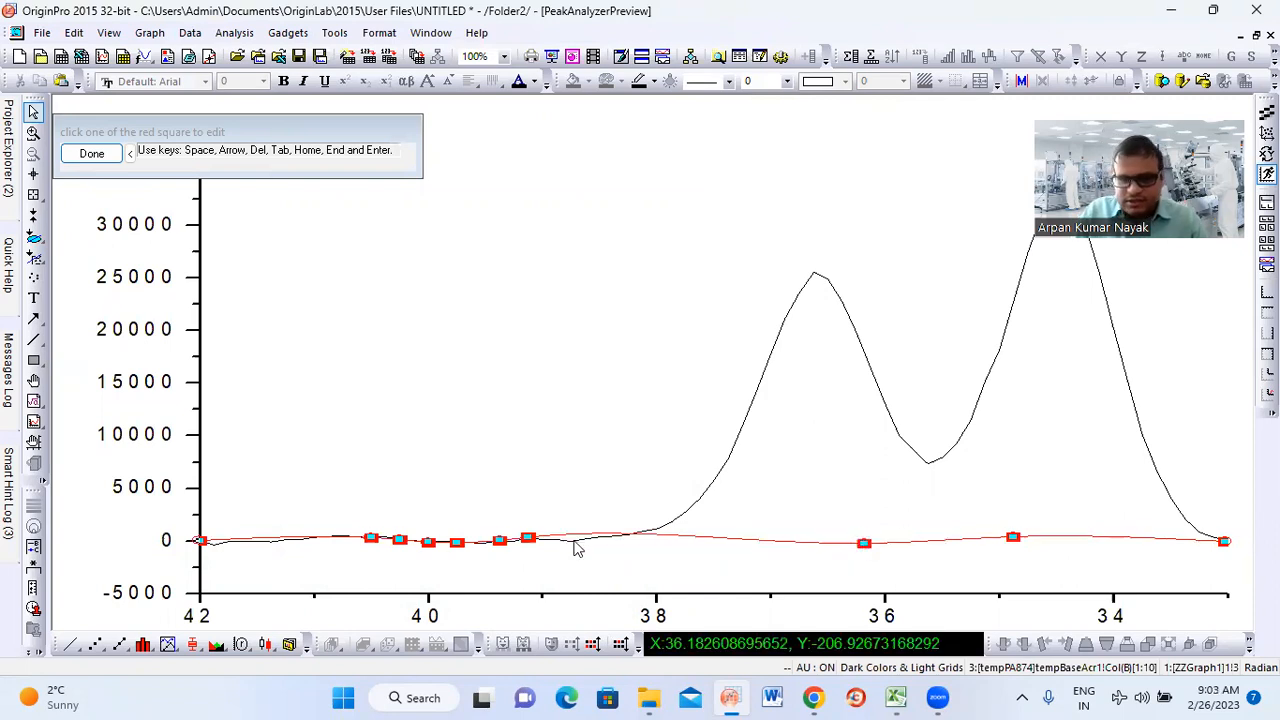
Move three more anchor points onto the zero level at about X 36.9, 37.8 and 38.7, and finish the anchor editing
click(526, 538)
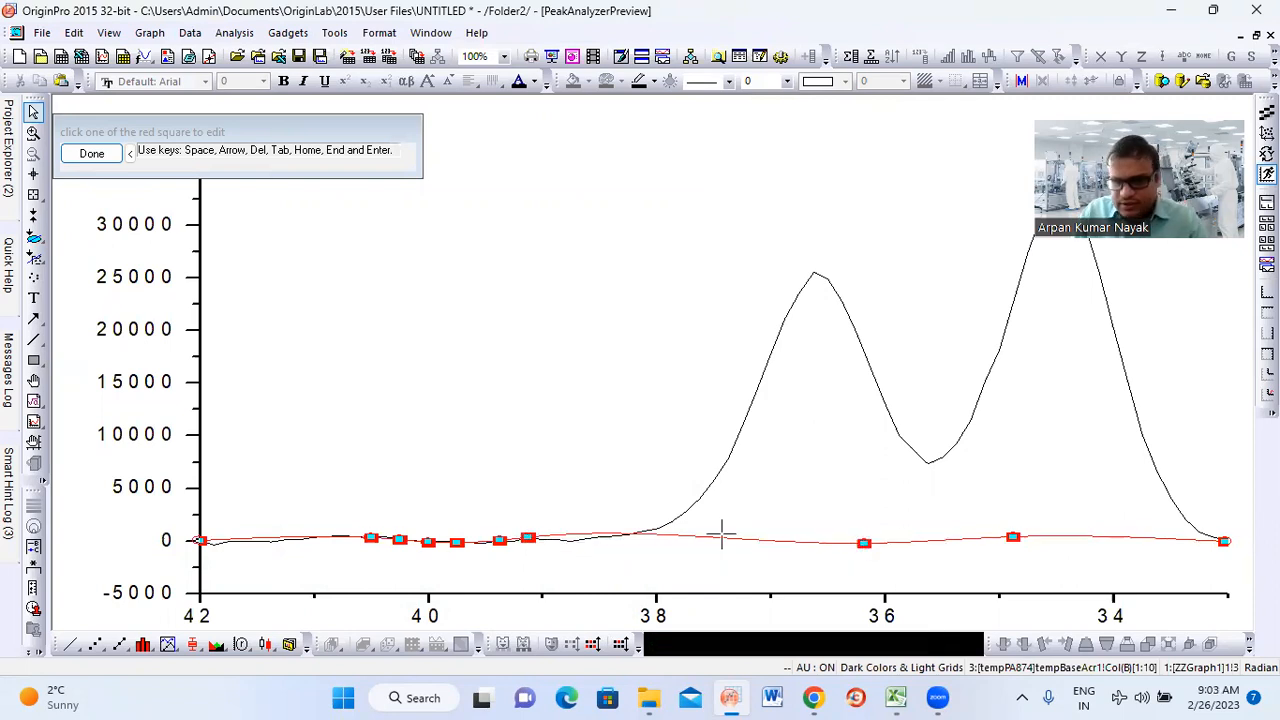
click(777, 540)
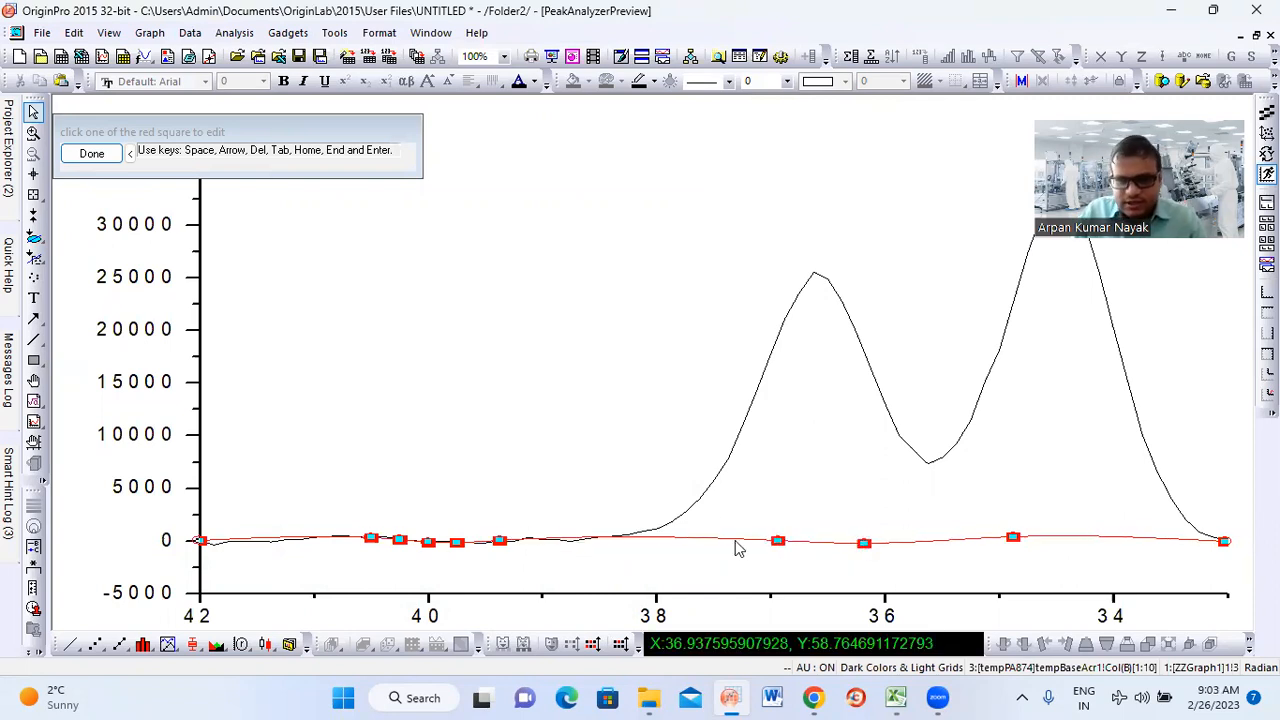
click(498, 540)
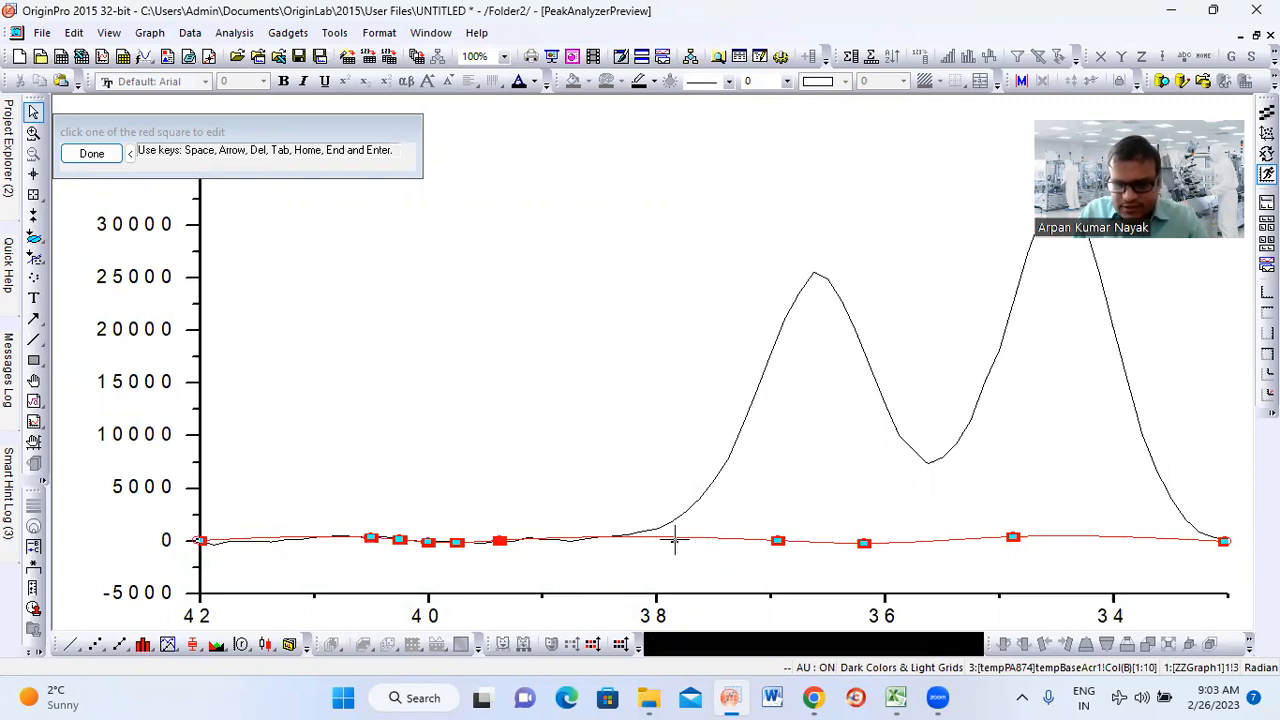
click(674, 540)
click(457, 542)
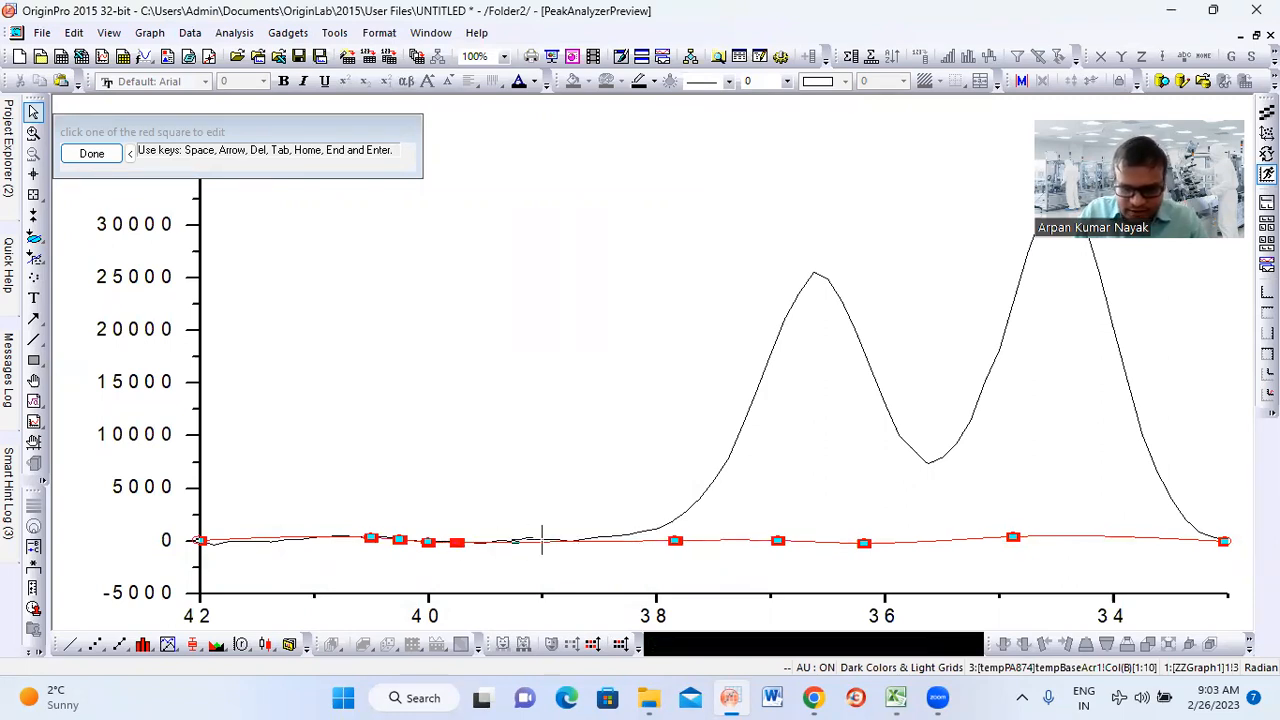
click(577, 540)
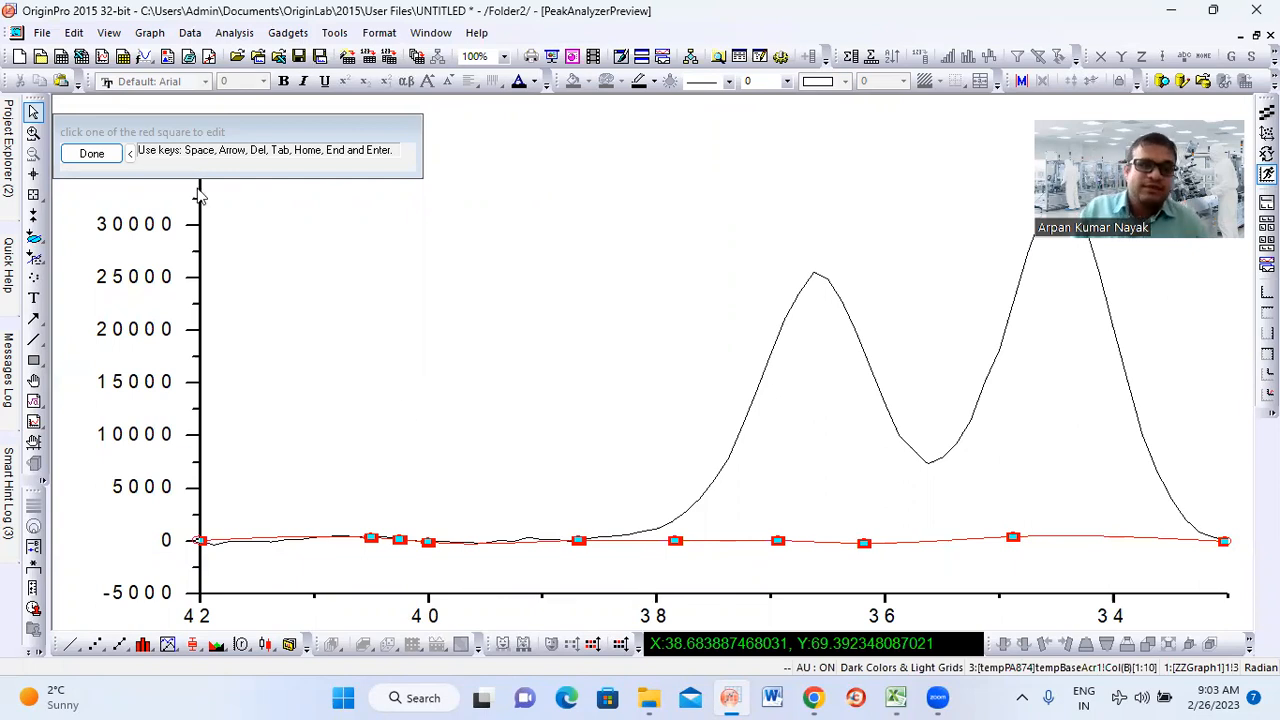
click(91, 155)
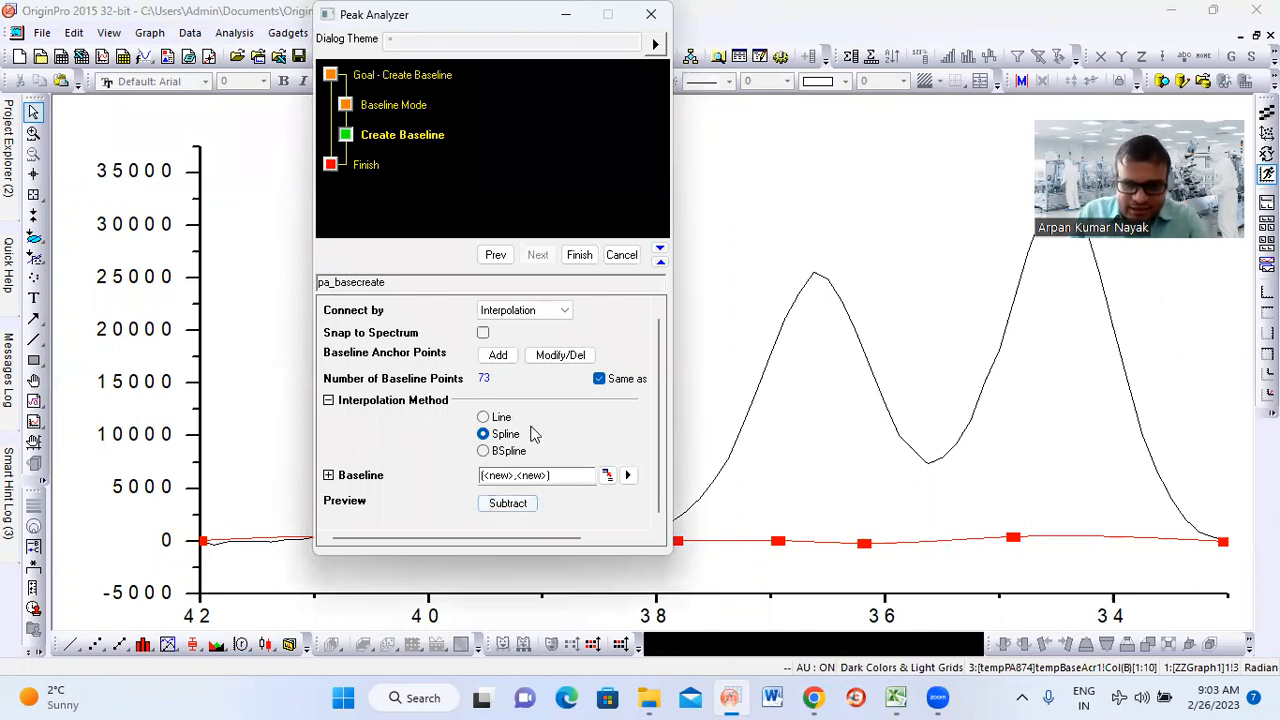
Preview the spectrum with the spline baseline subtracted and finish creating the baseline
click(507, 504)
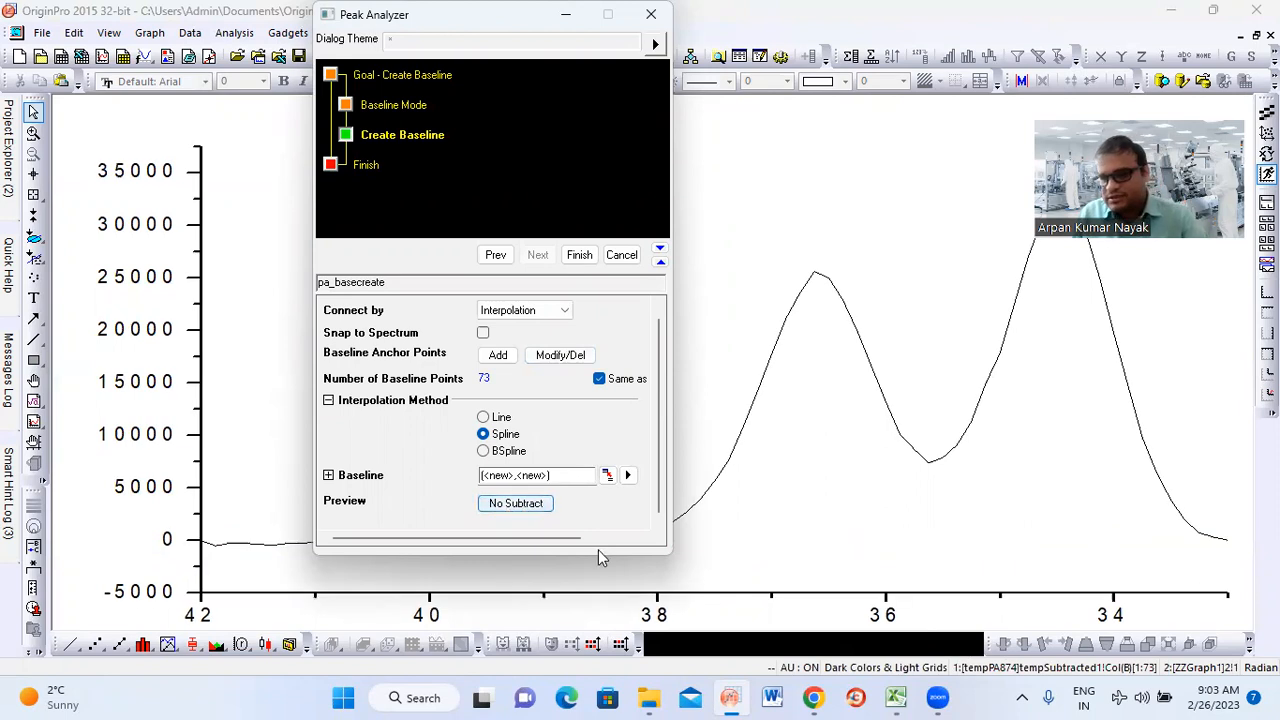
click(579, 255)
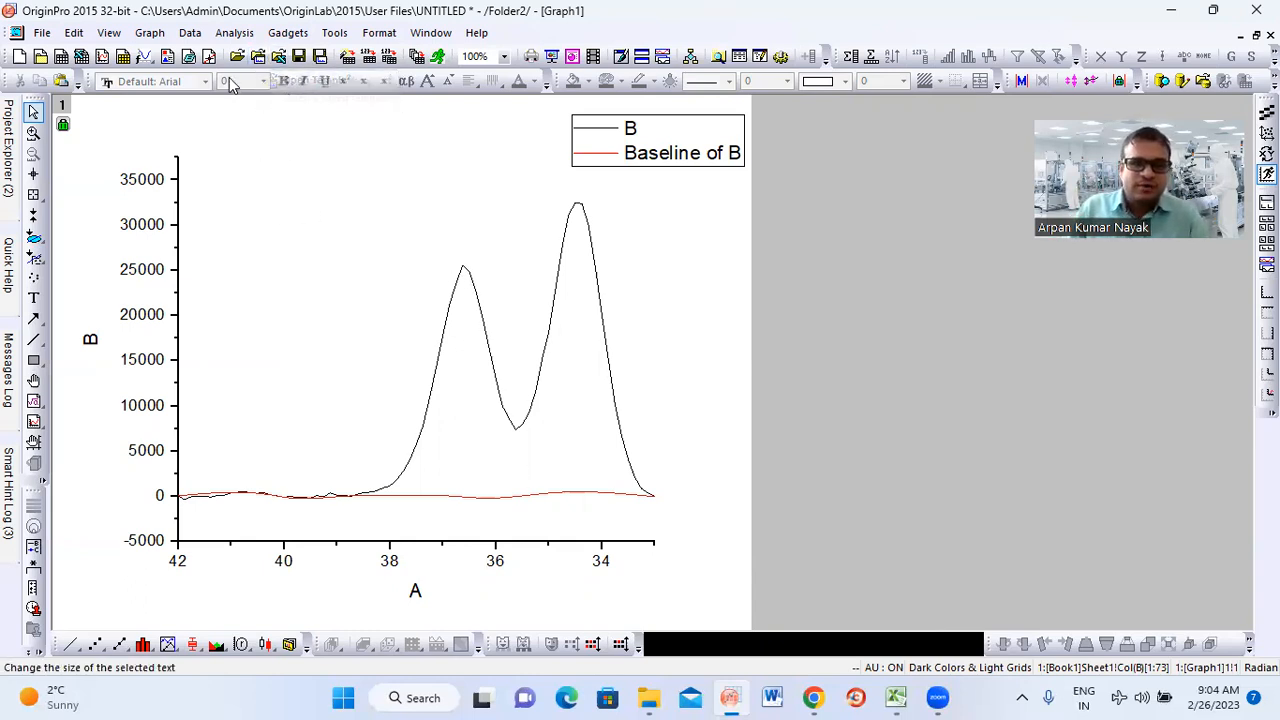
Start a Multiple Peak Fit on curve B of the graph with Gaussian as the peak function
click(235, 33)
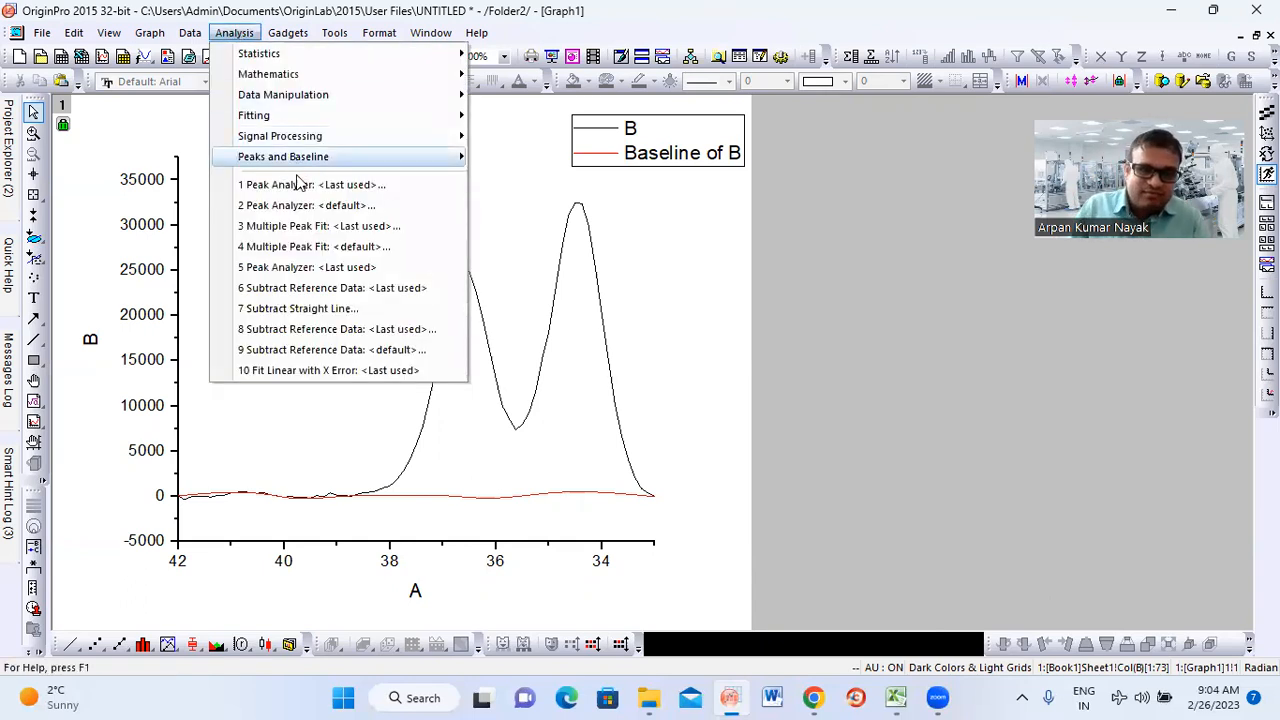
mouse_move(316, 160)
key(Right)
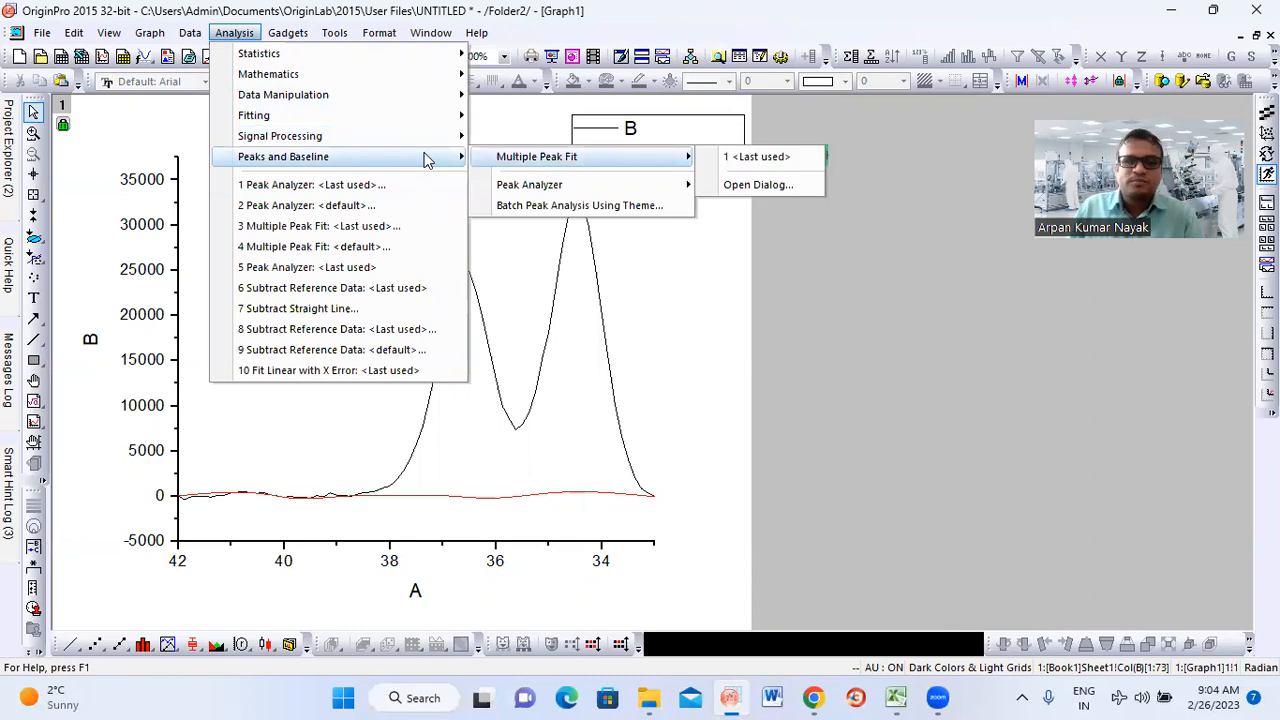
mouse_move(555, 190)
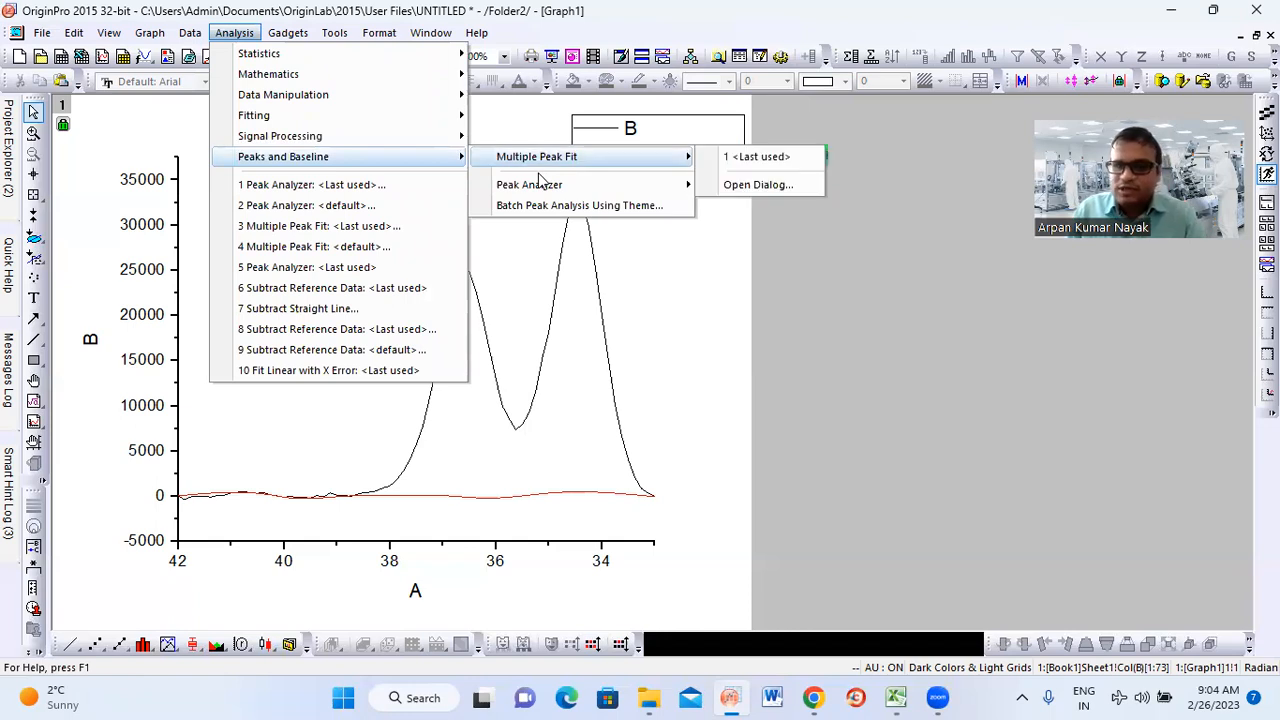
click(755, 185)
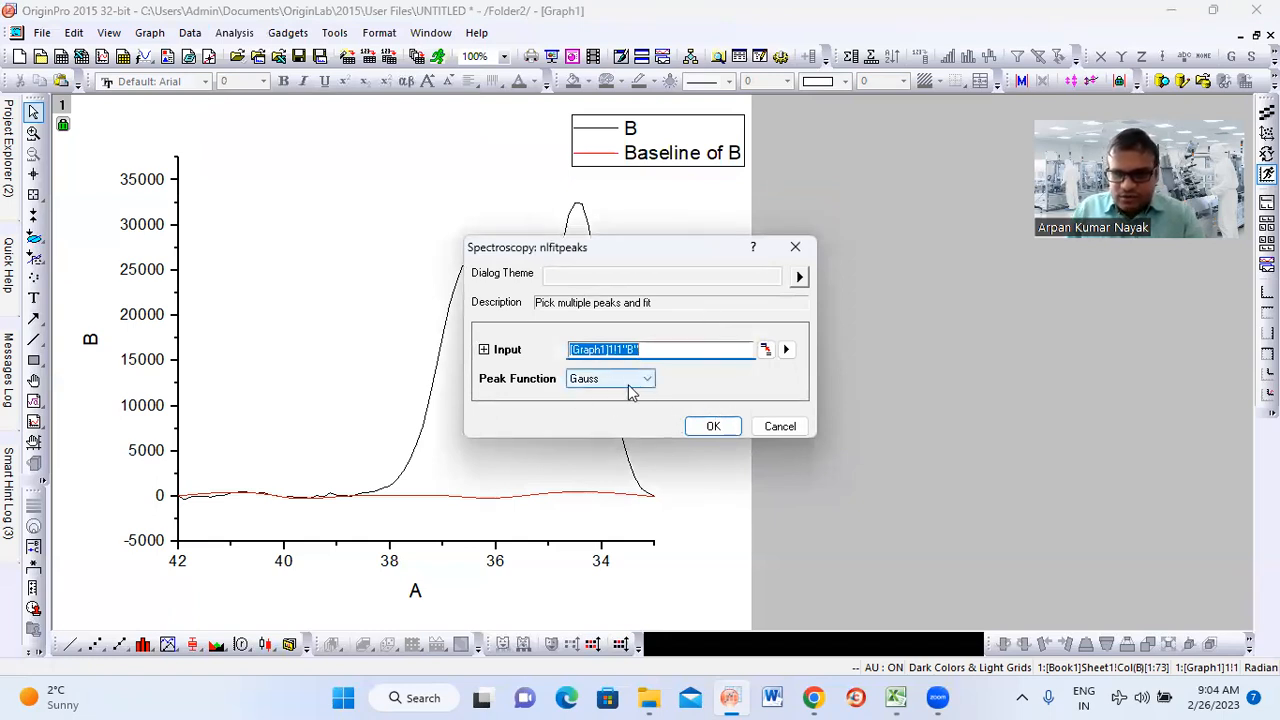
click(645, 382)
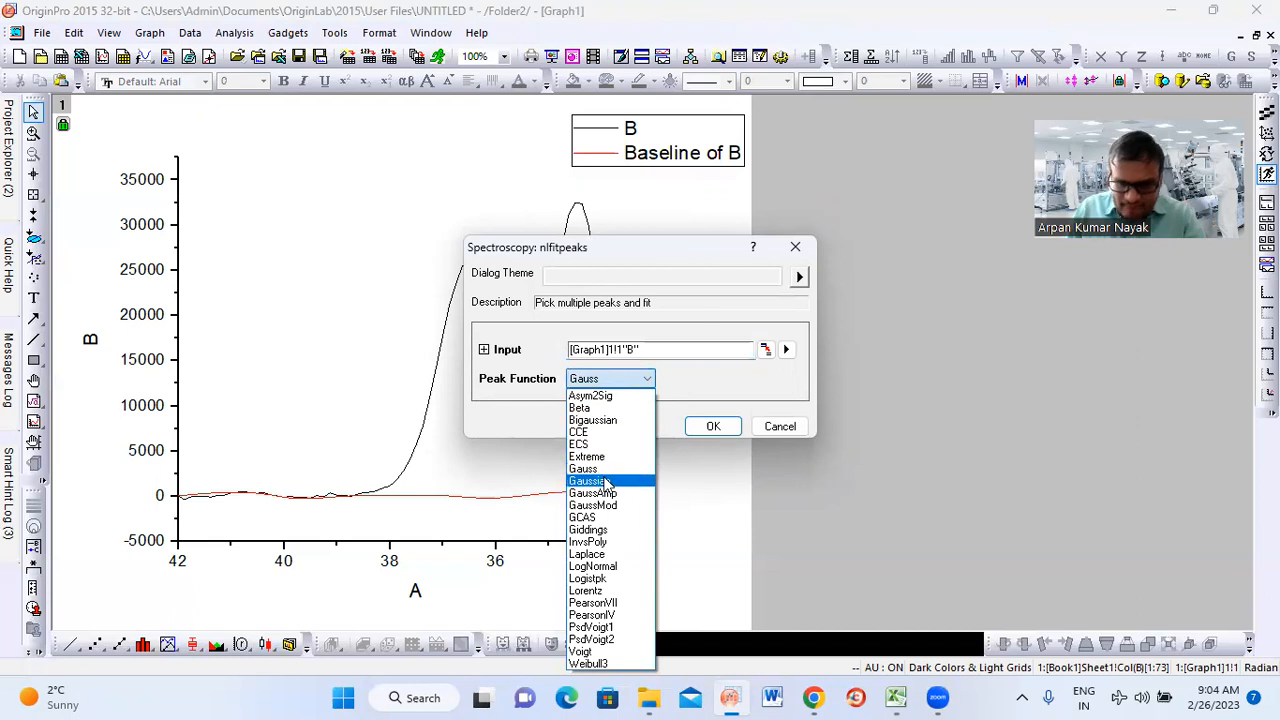
click(606, 484)
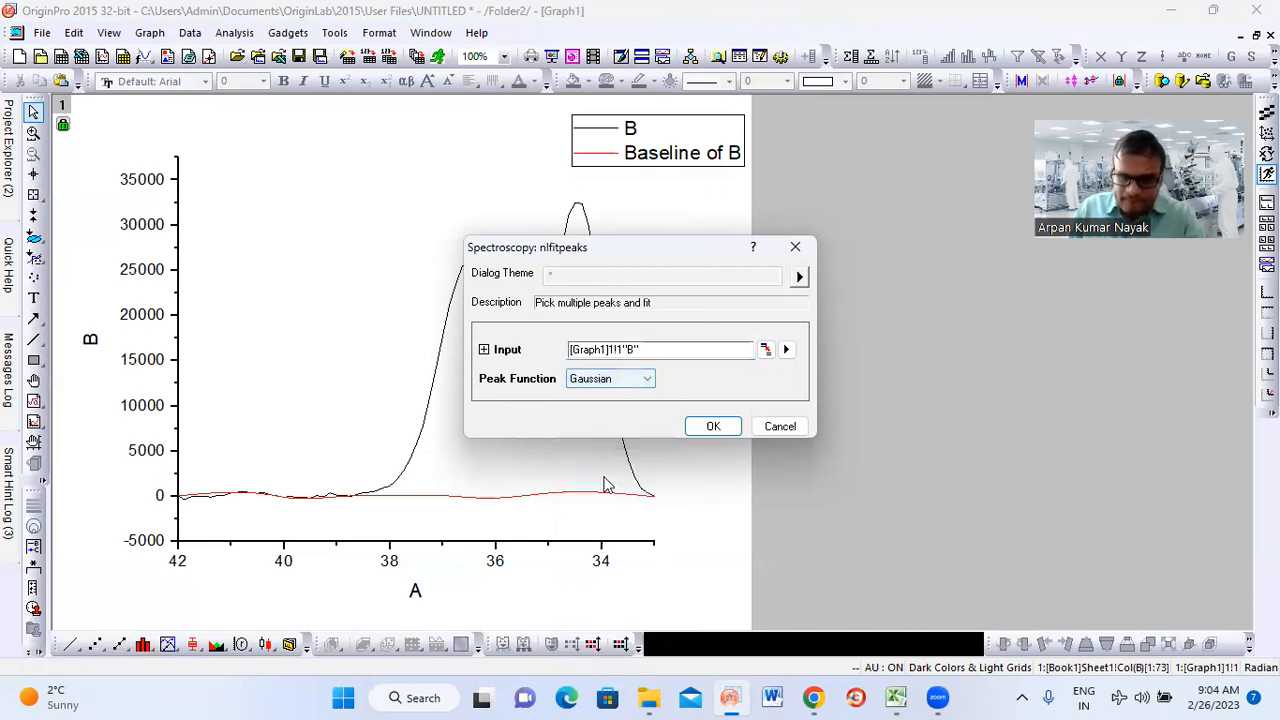
click(712, 428)
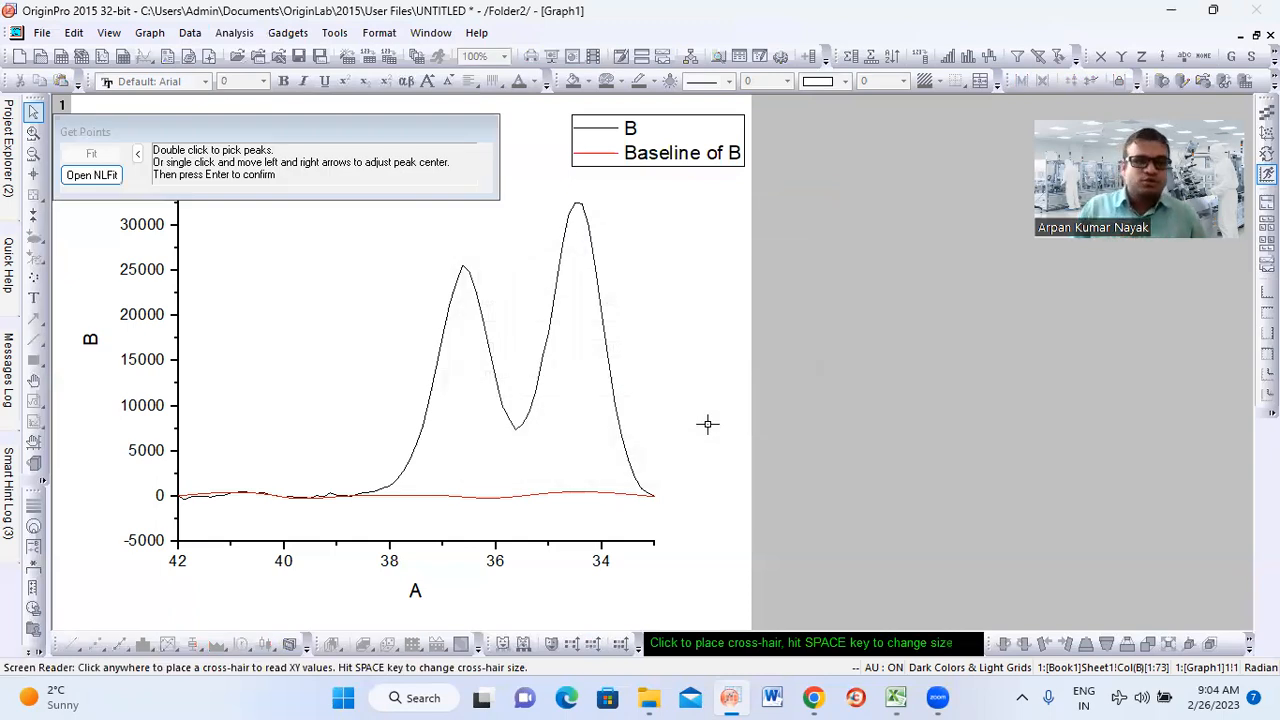
Pick the two peak maxima at about X 36.63 and X 34.44 and open them in NLFit
double_click(462, 266)
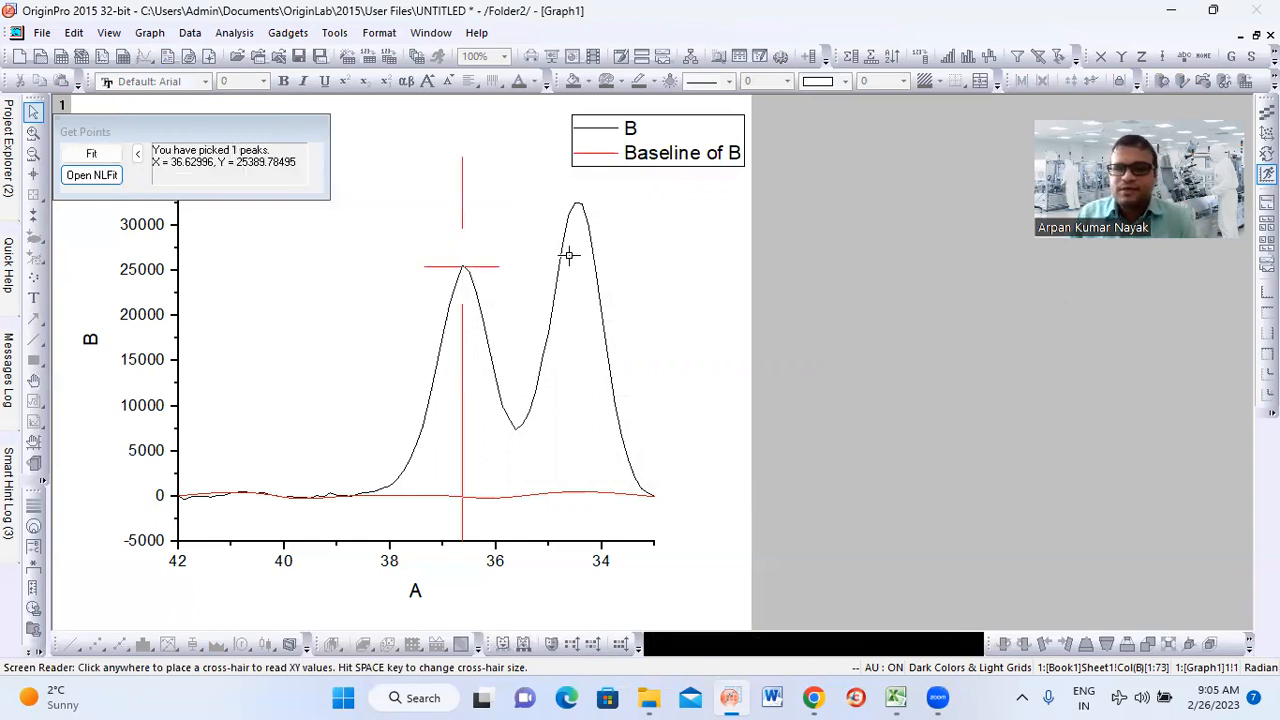
double_click(578, 205)
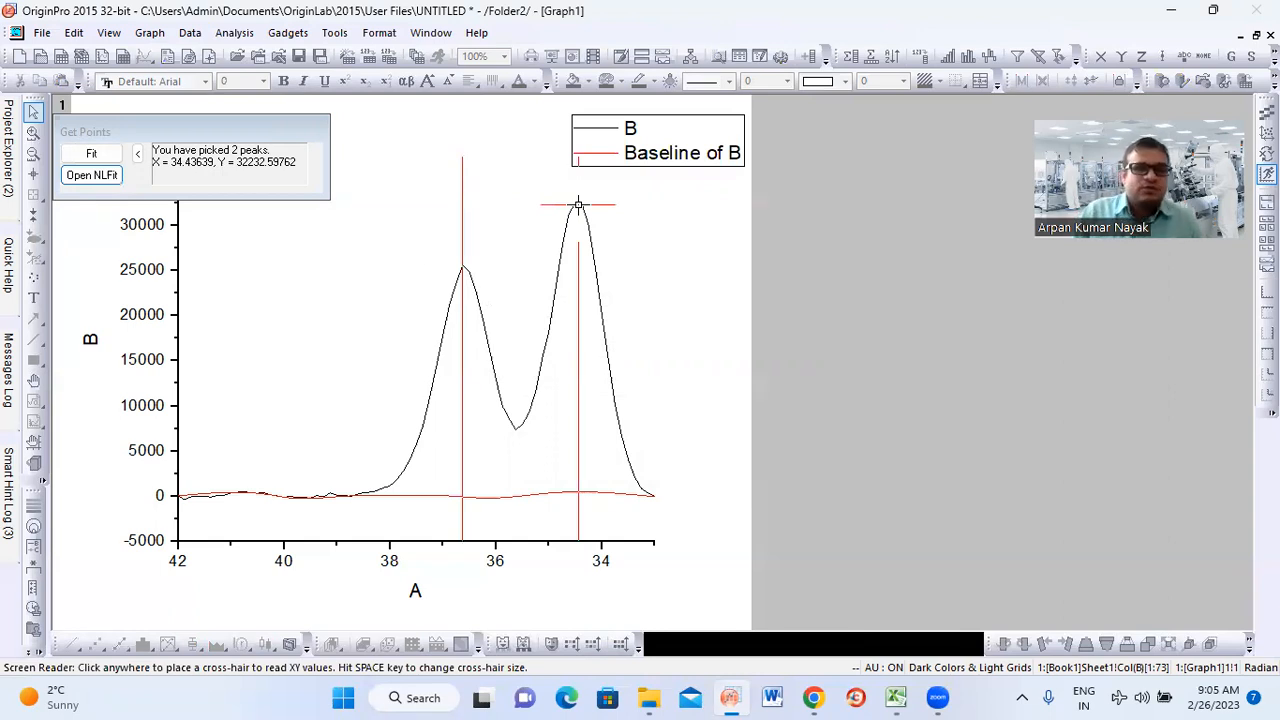
click(92, 176)
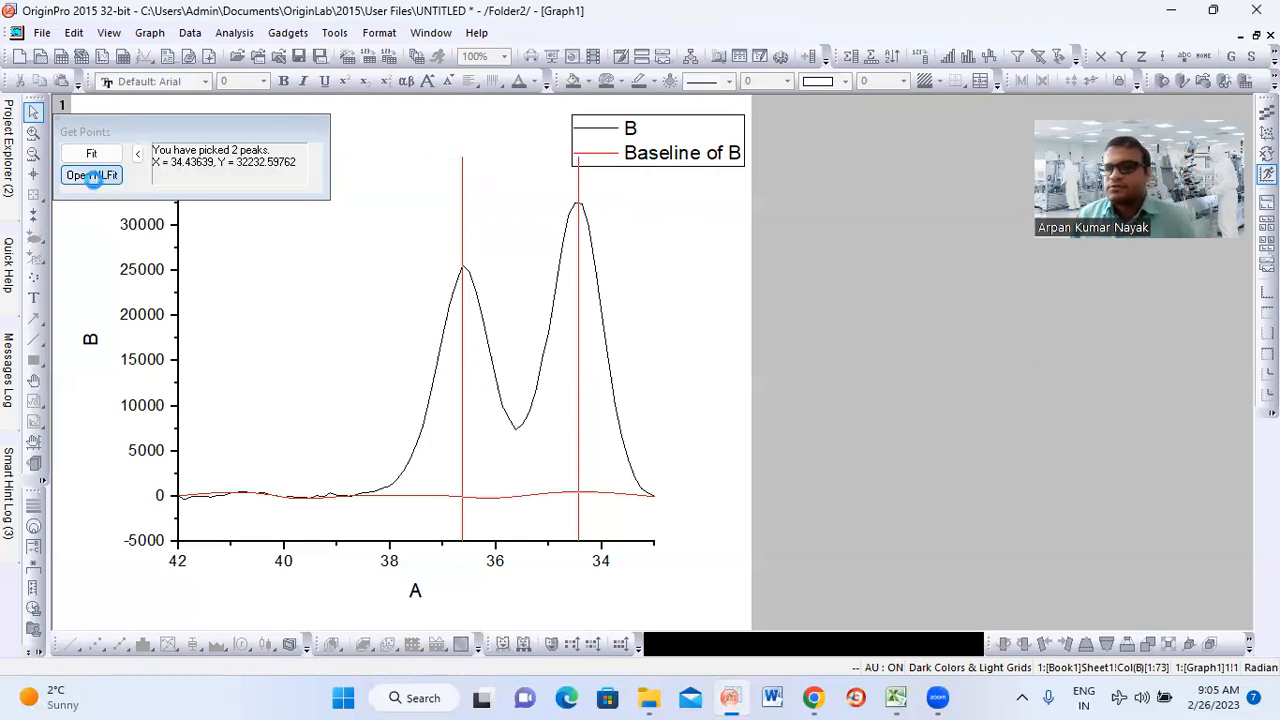
click(93, 177)
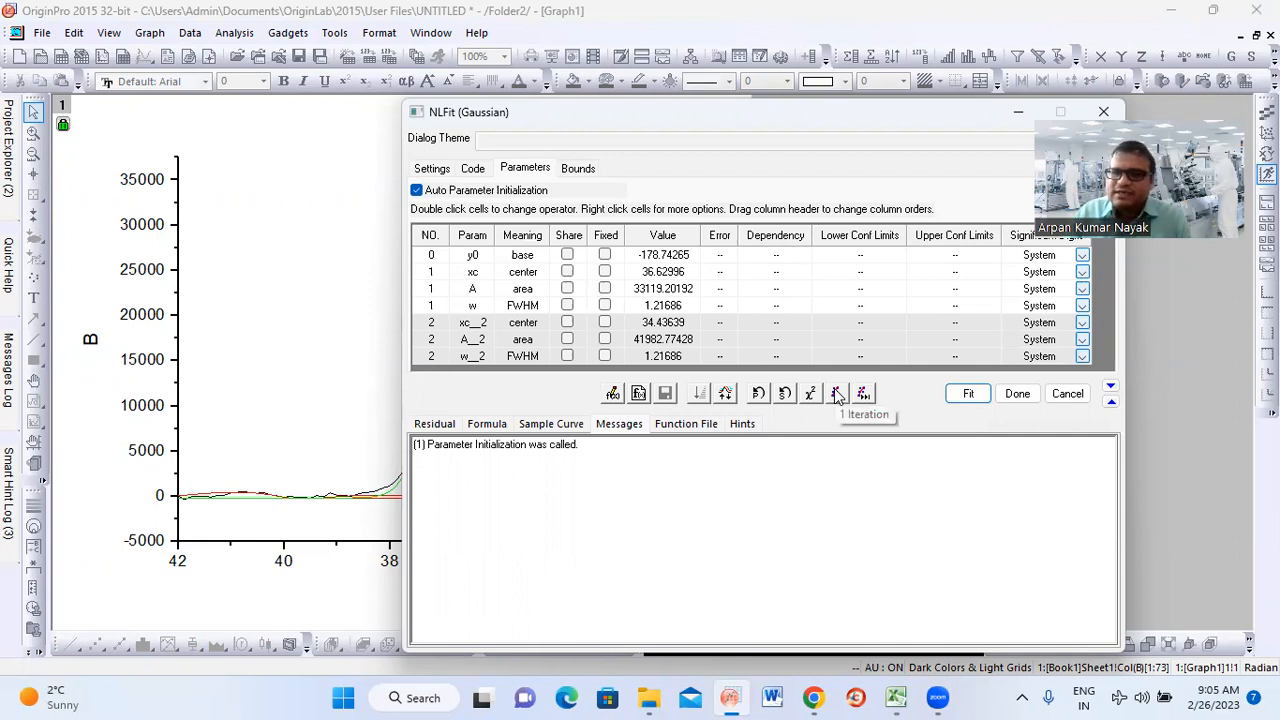
Run one fit iteration, fit the two Gaussian peaks until converged, and close NLFit with the current parameter values
click(837, 394)
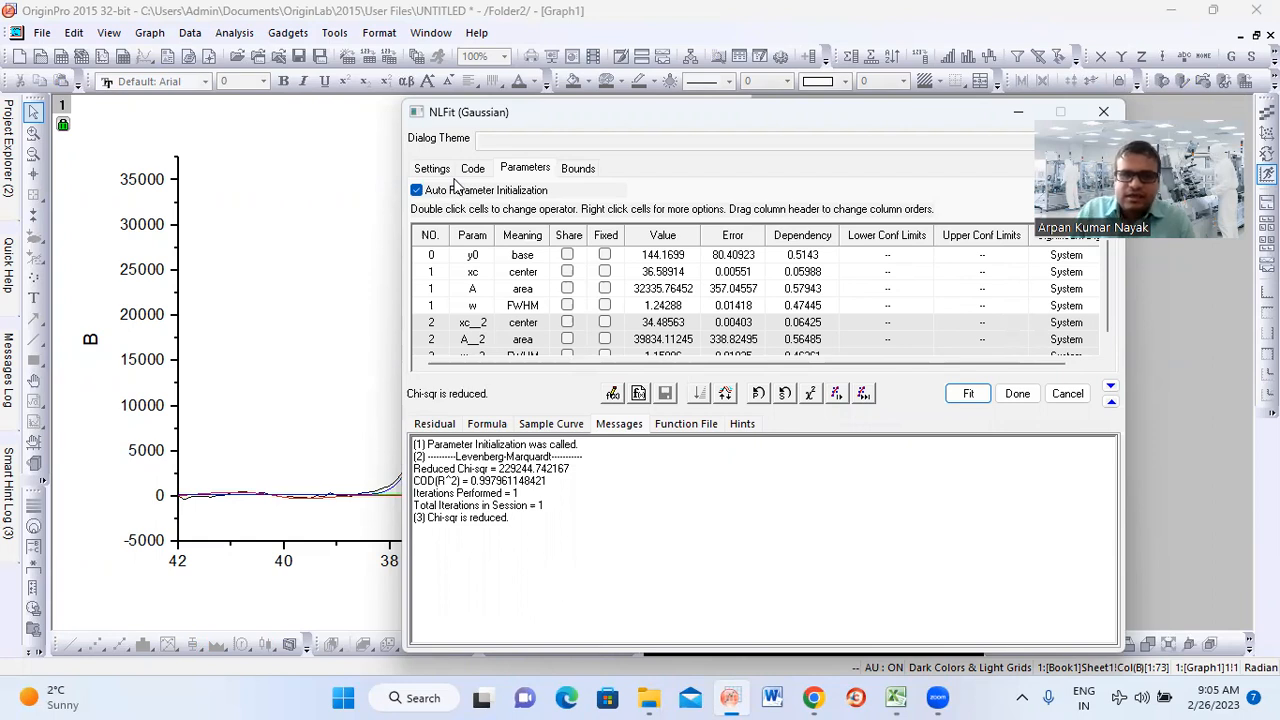
drag(580, 112, 745, 128)
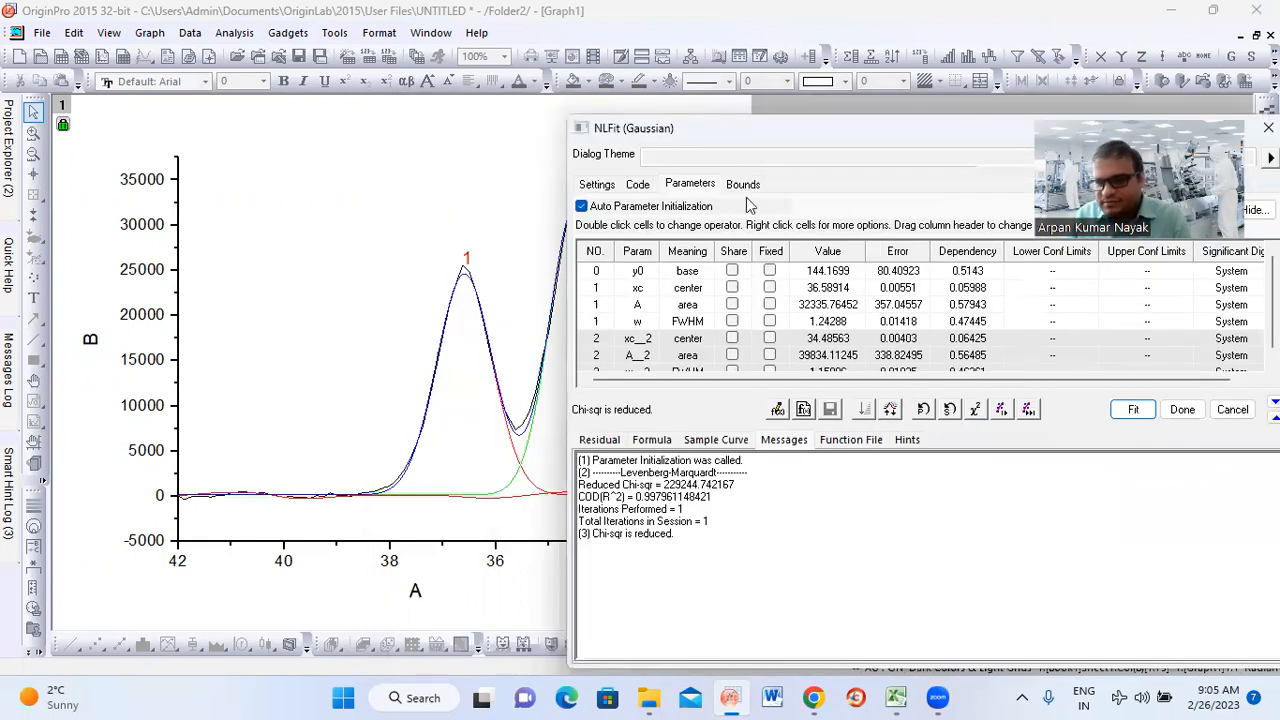
click(1026, 411)
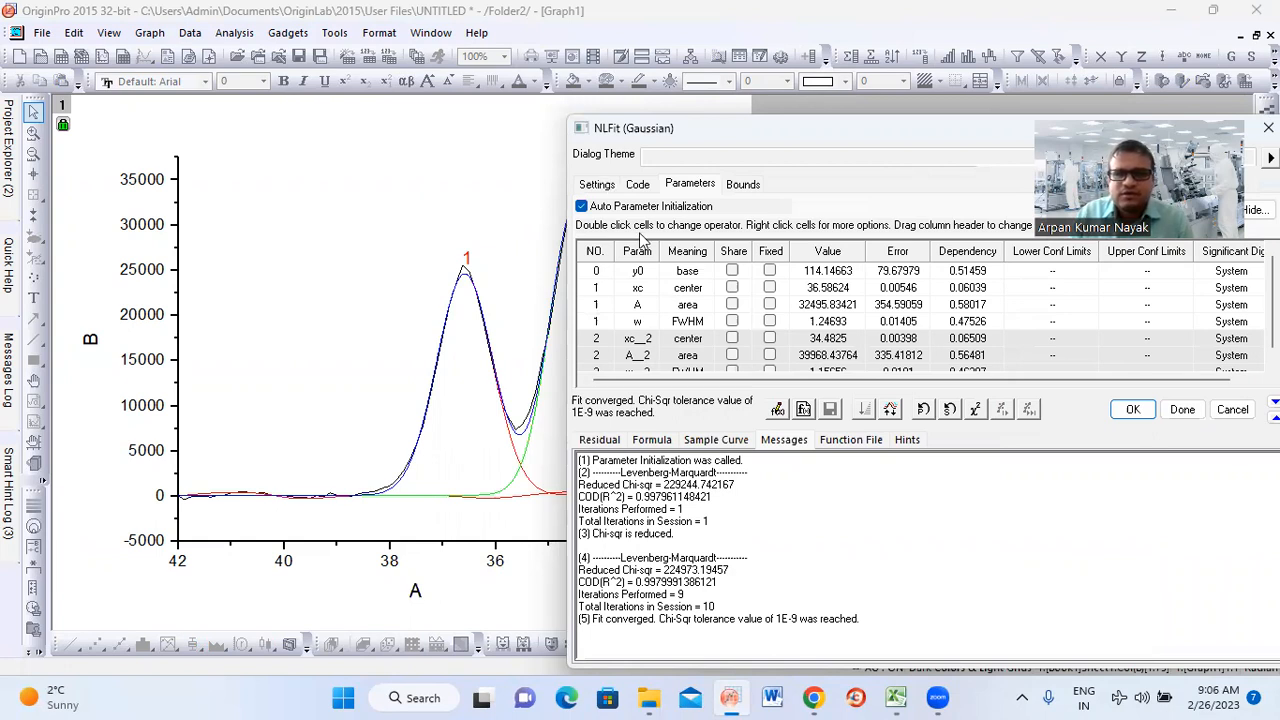
drag(619, 133, 266, 108)
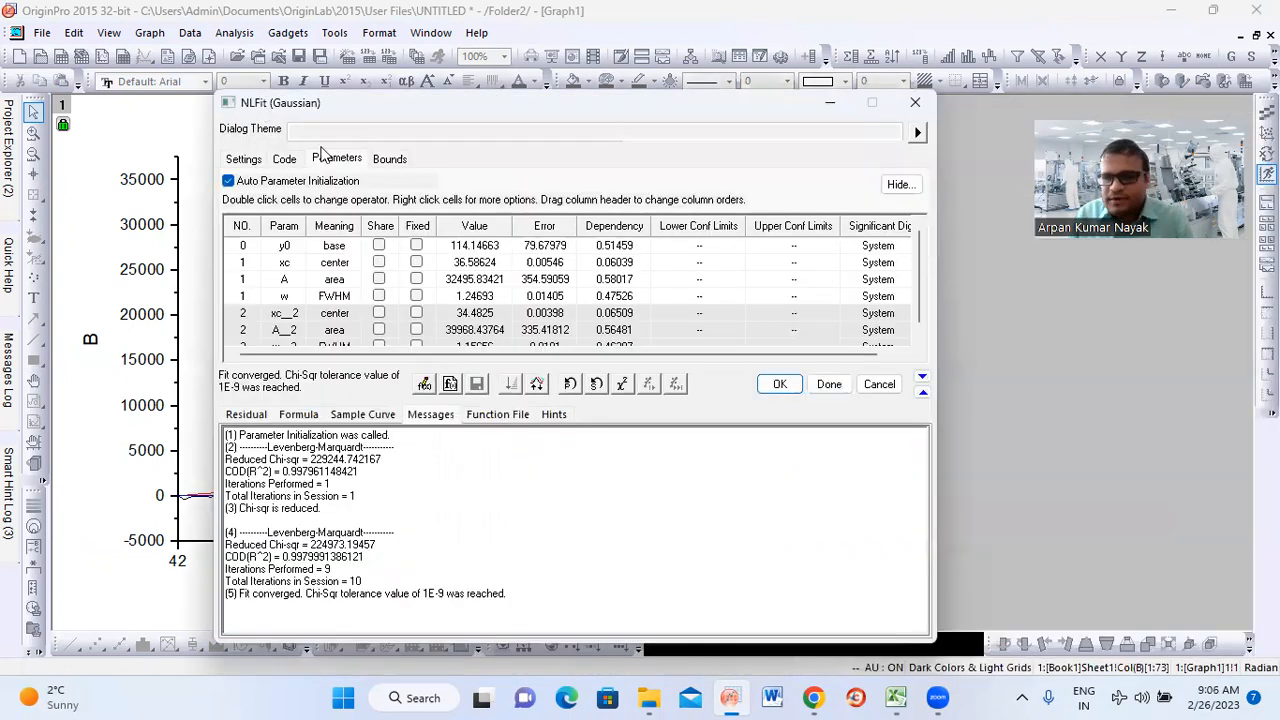
click(828, 385)
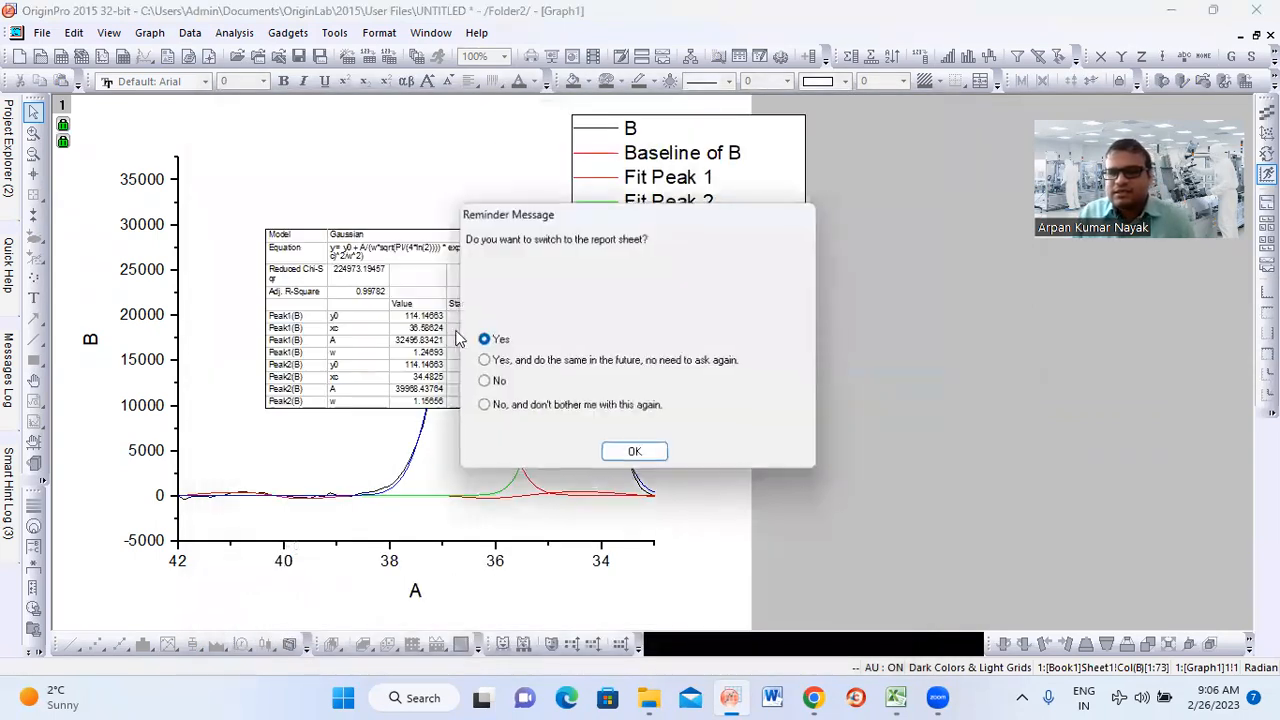
Switch to the fit report sheet and review its Parameters, Statistics, Summary and ANOVA tables
drag(580, 212, 863, 236)
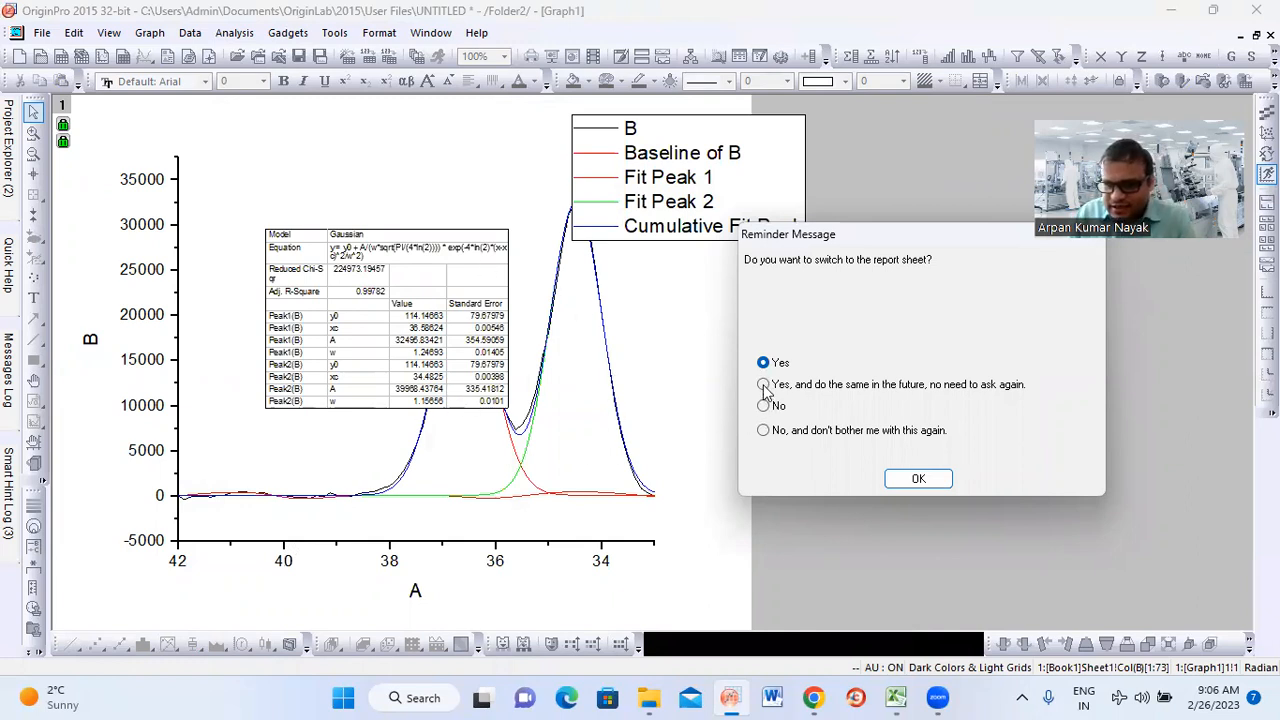
click(918, 480)
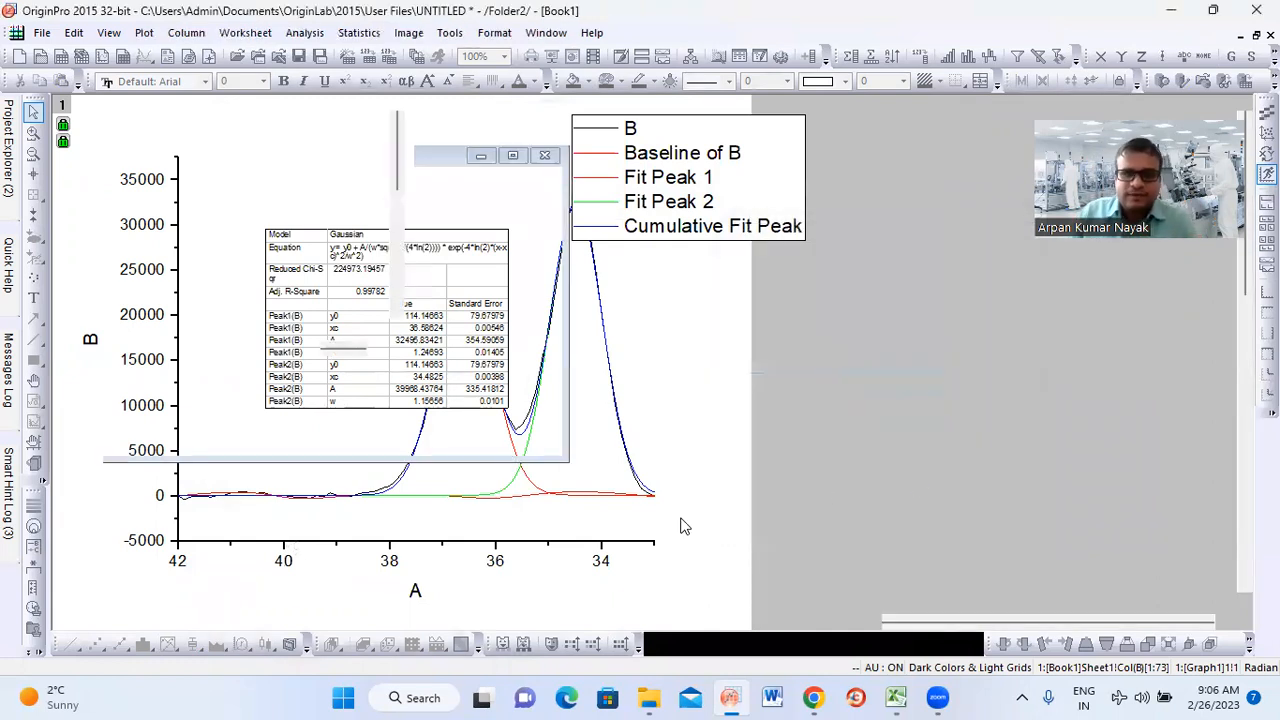
scroll(523, 405, down, 5)
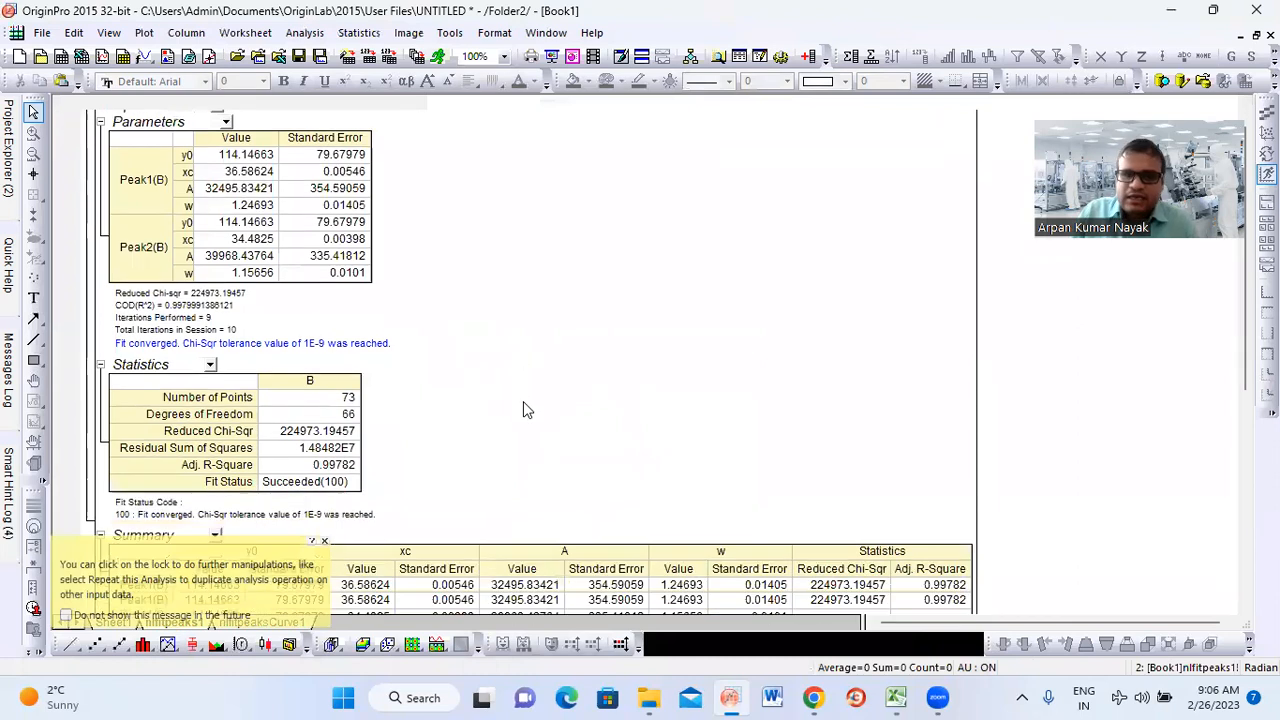
scroll(523, 401, down, 2)
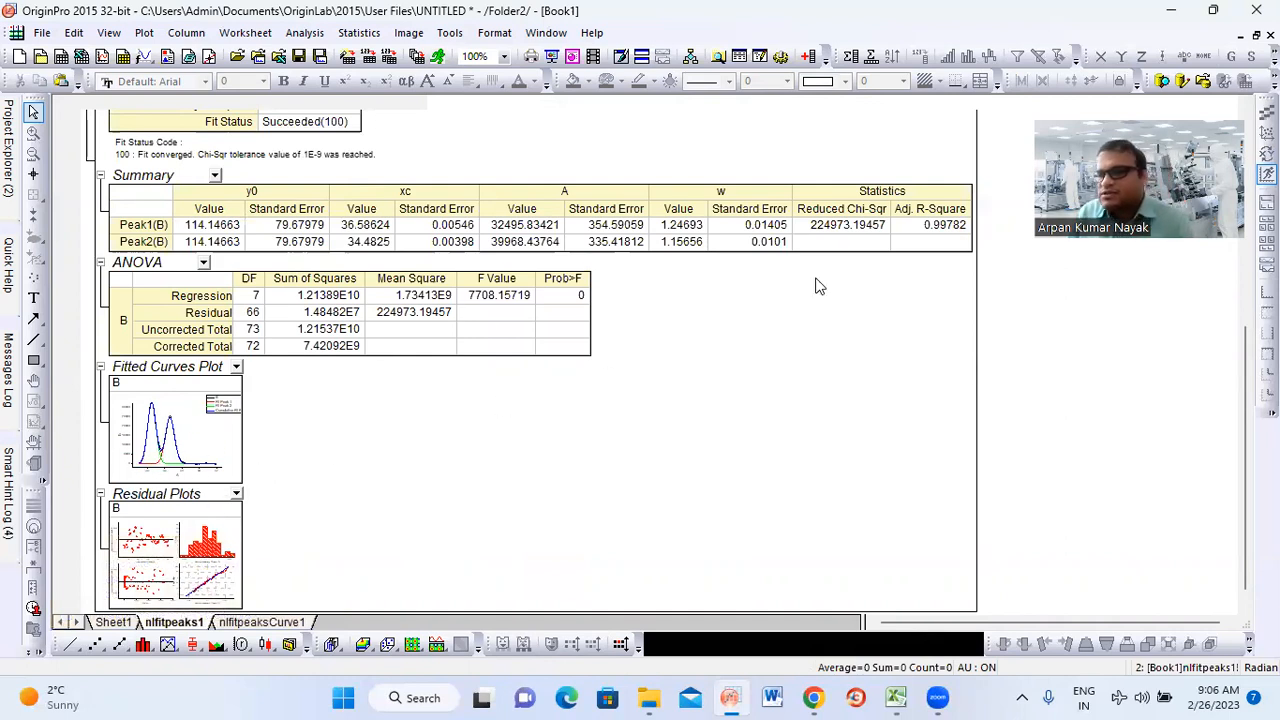
Return to Graph1, maximize it, and move the fit results table beside the plot and the legend over the empty area before the peaks
click(1241, 36)
click(430, 298)
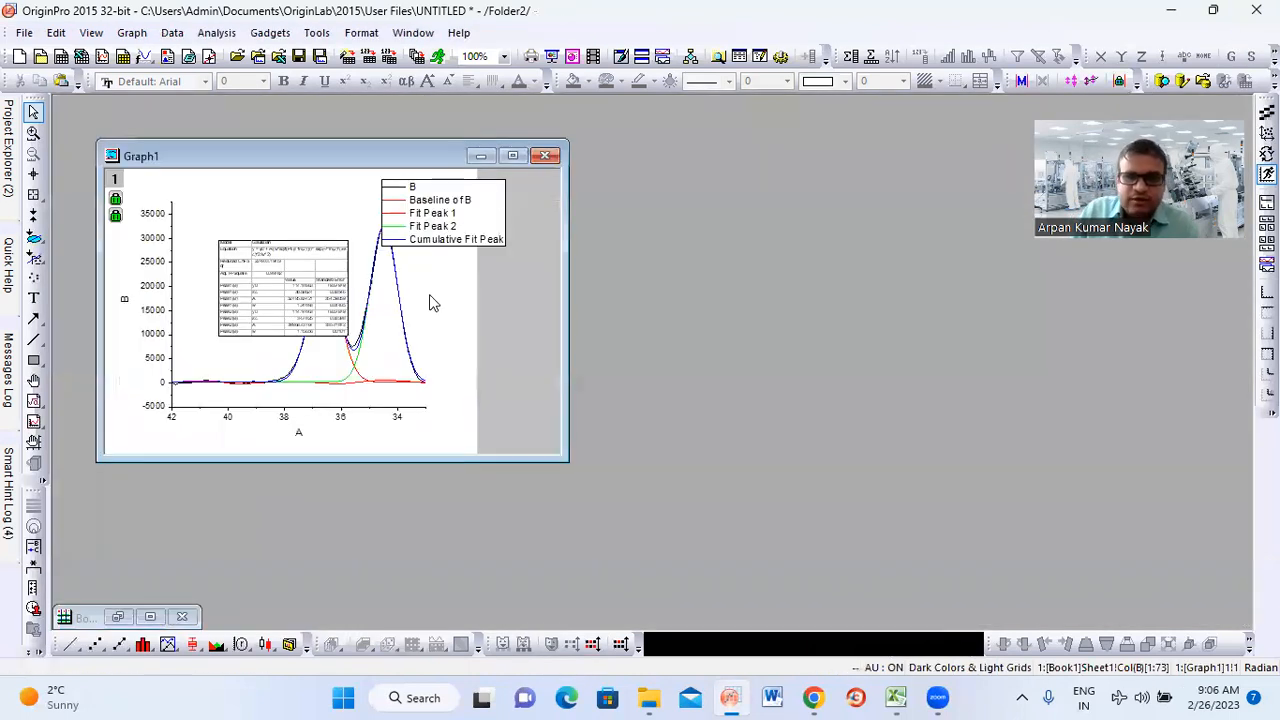
click(512, 155)
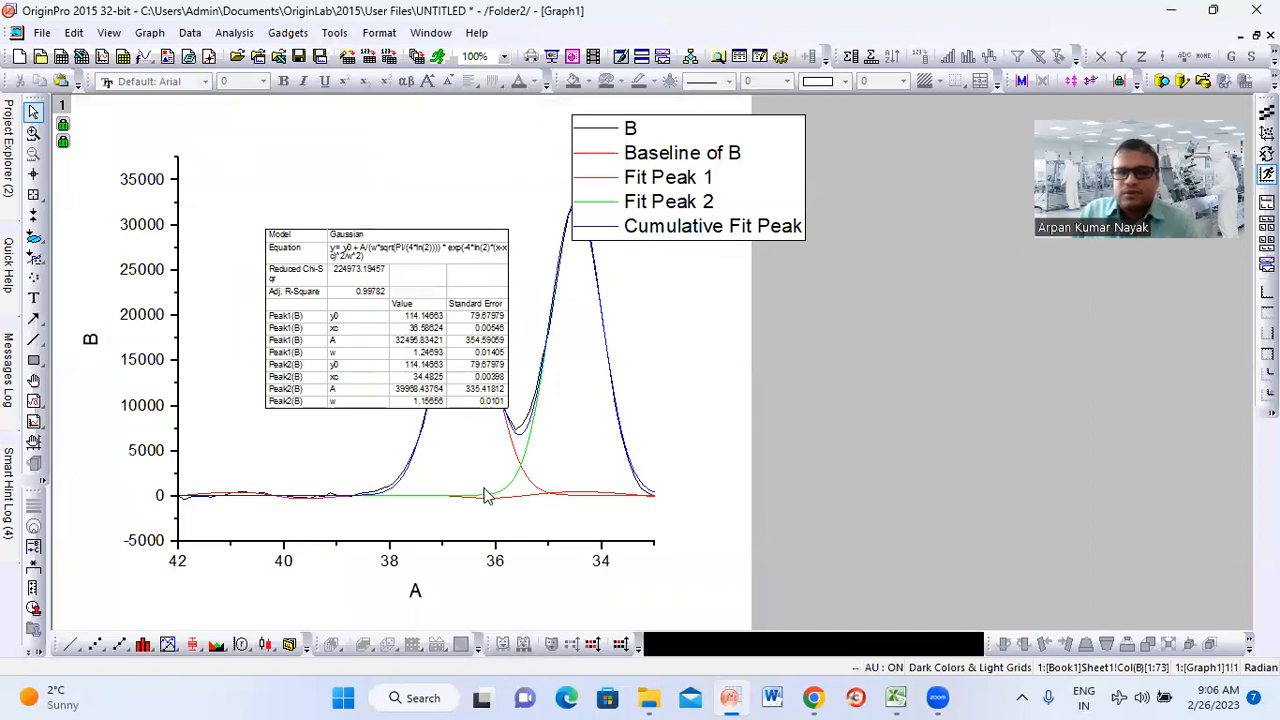
click(432, 322)
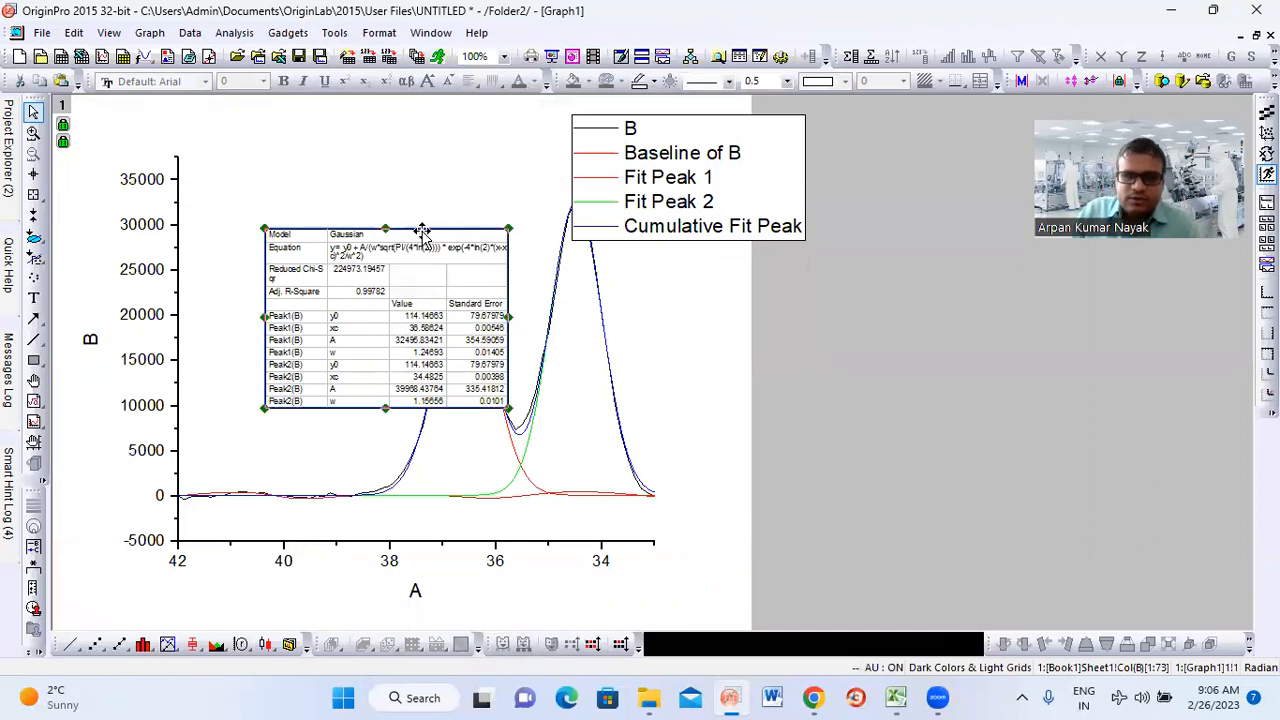
drag(421, 236, 898, 324)
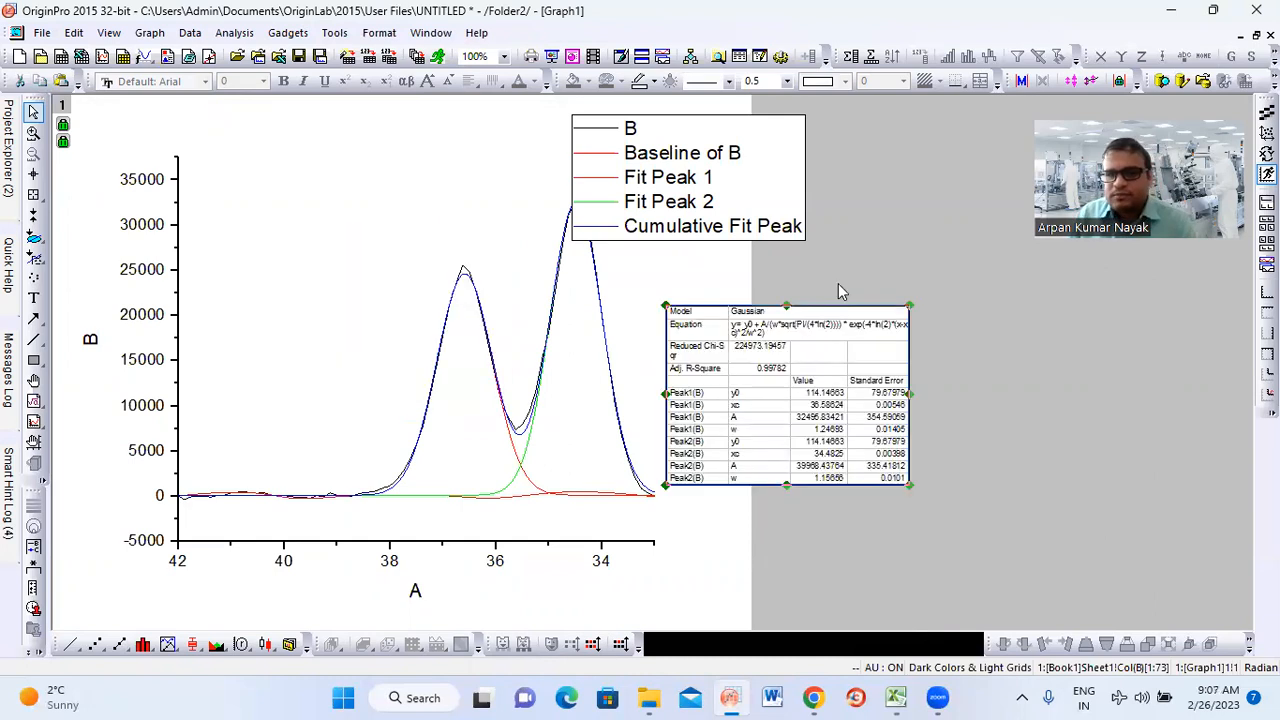
drag(643, 178, 237, 220)
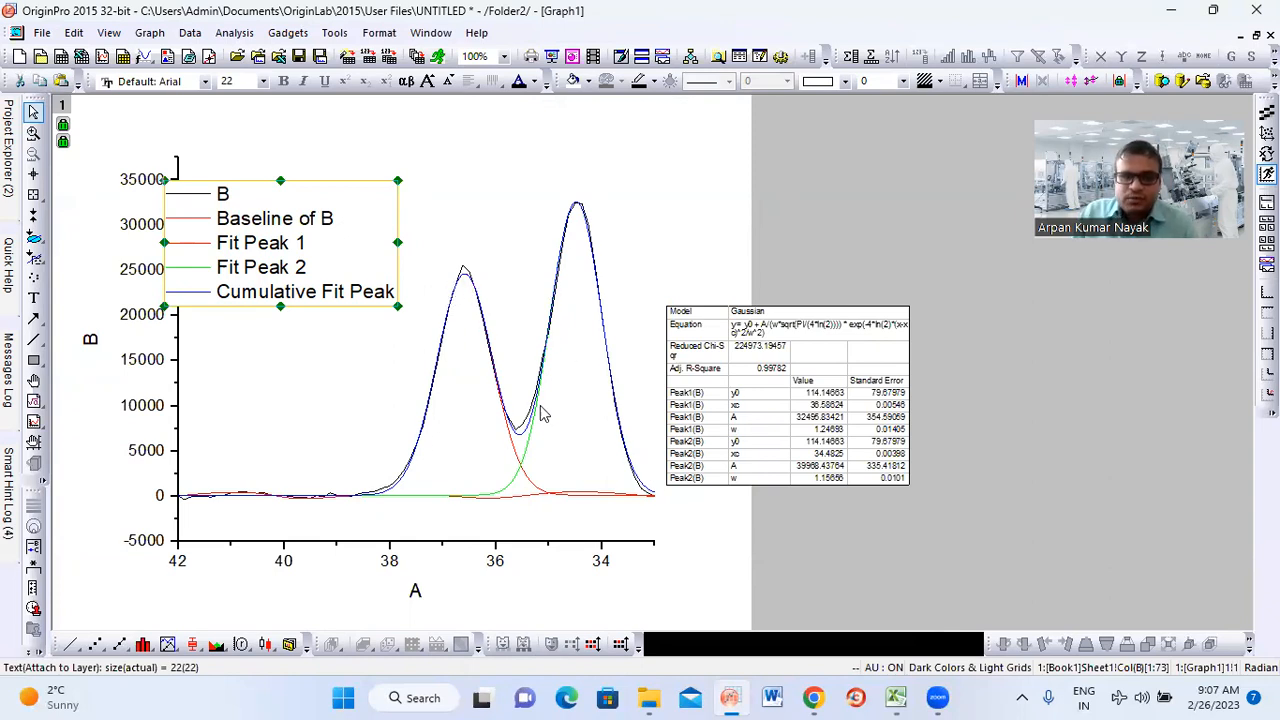
Set the line width of data curve B to 4 and of the grouped fit curves to 5
click(521, 430)
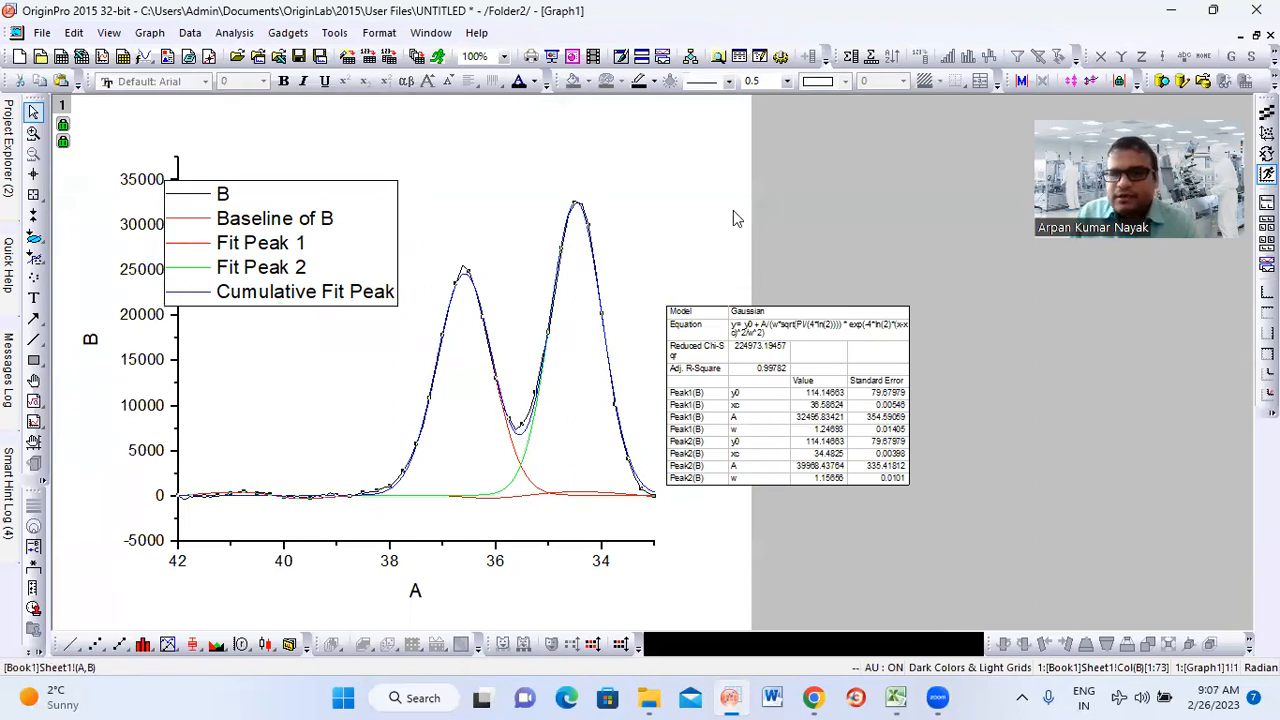
click(788, 81)
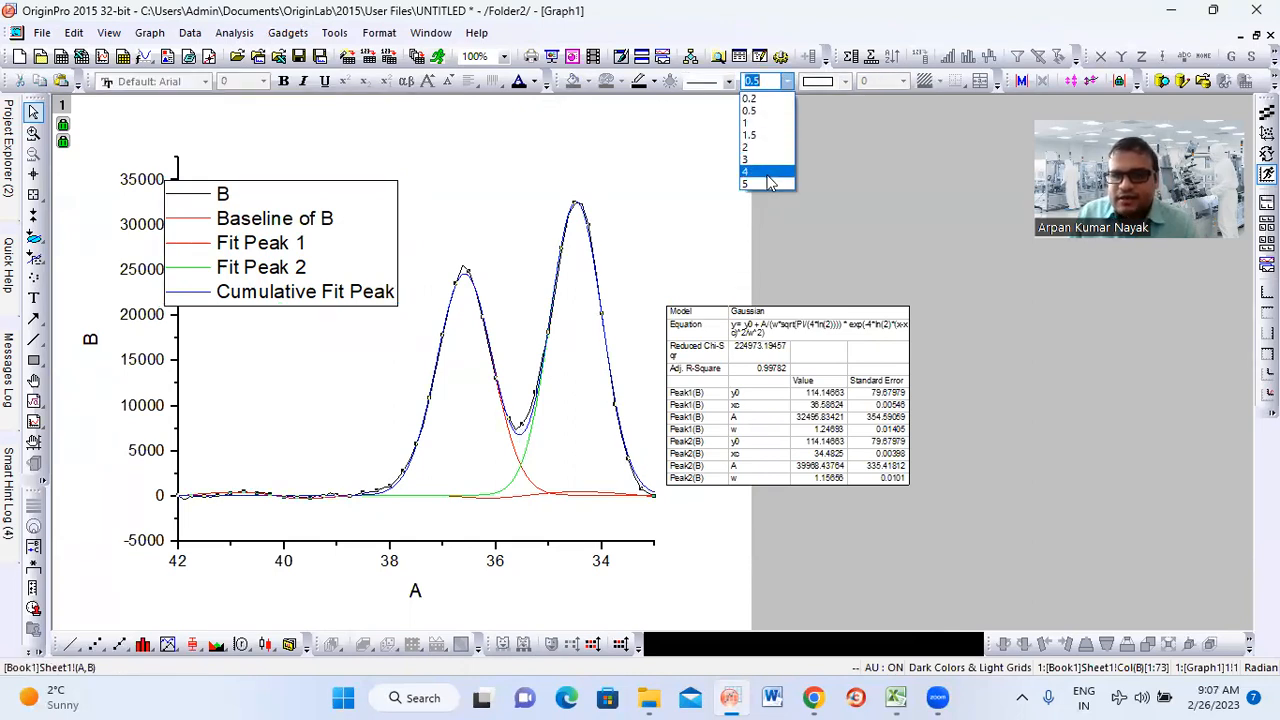
click(757, 172)
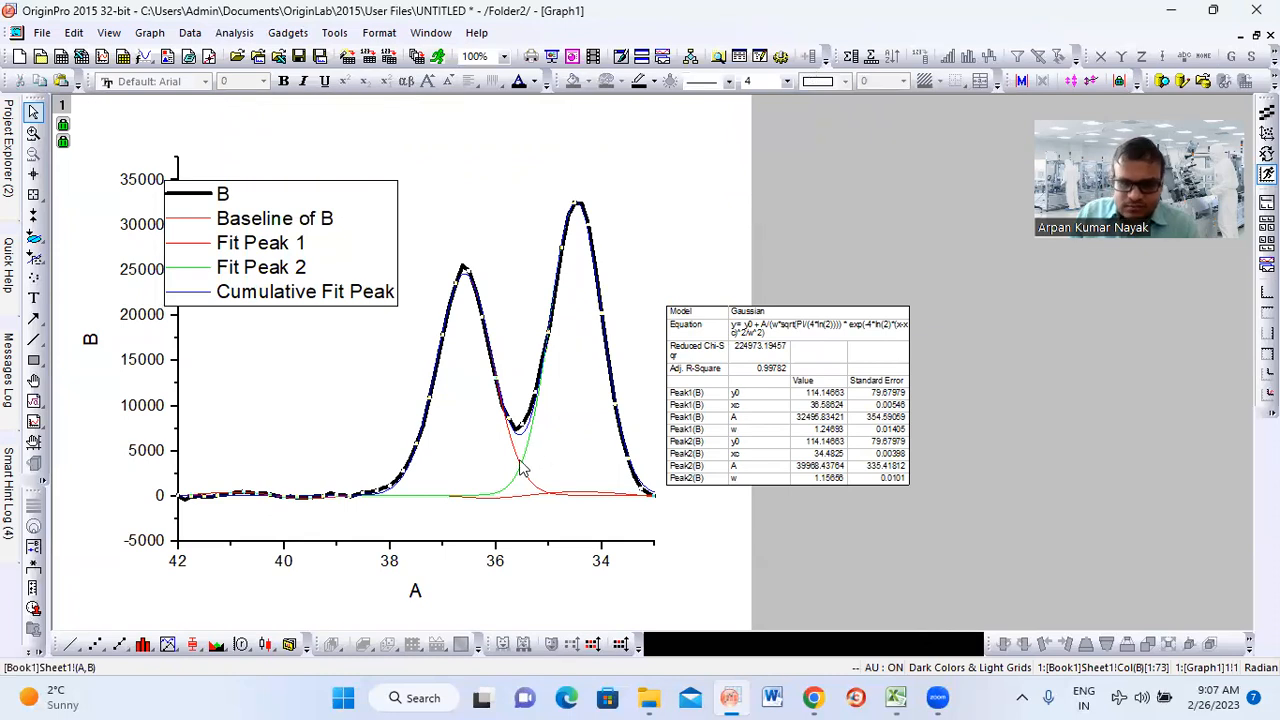
click(742, 186)
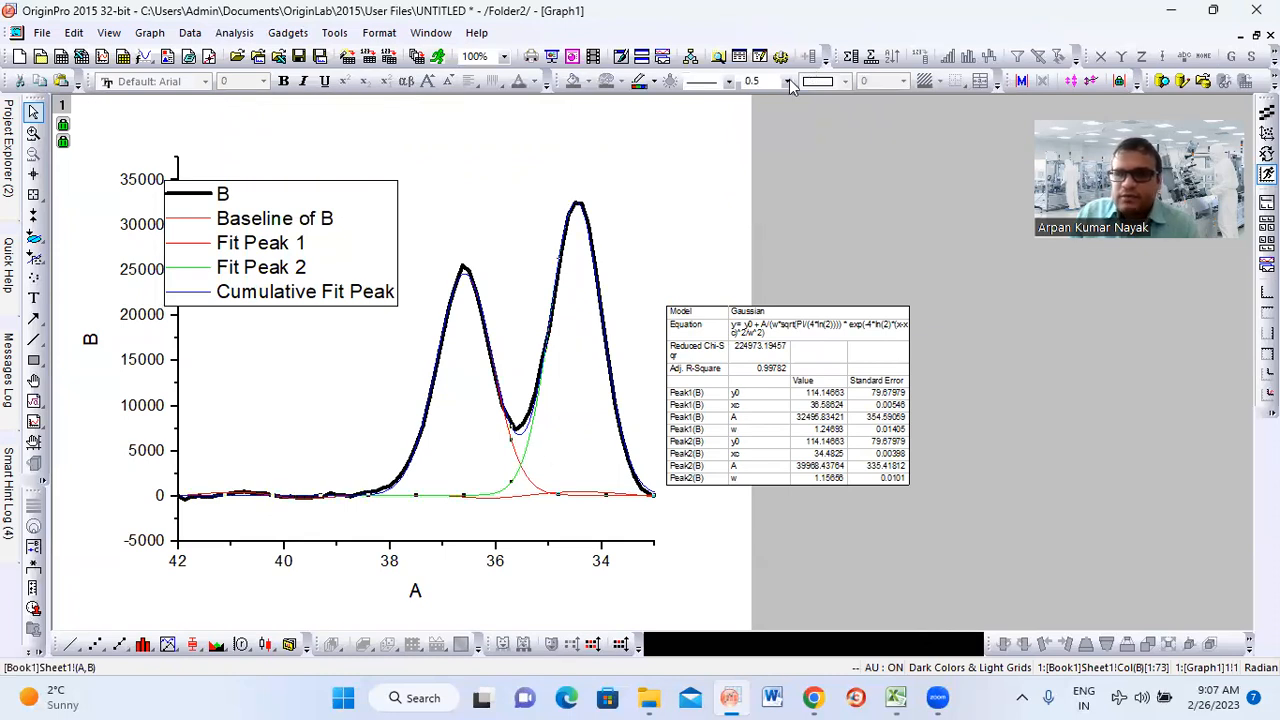
click(790, 86)
click(767, 180)
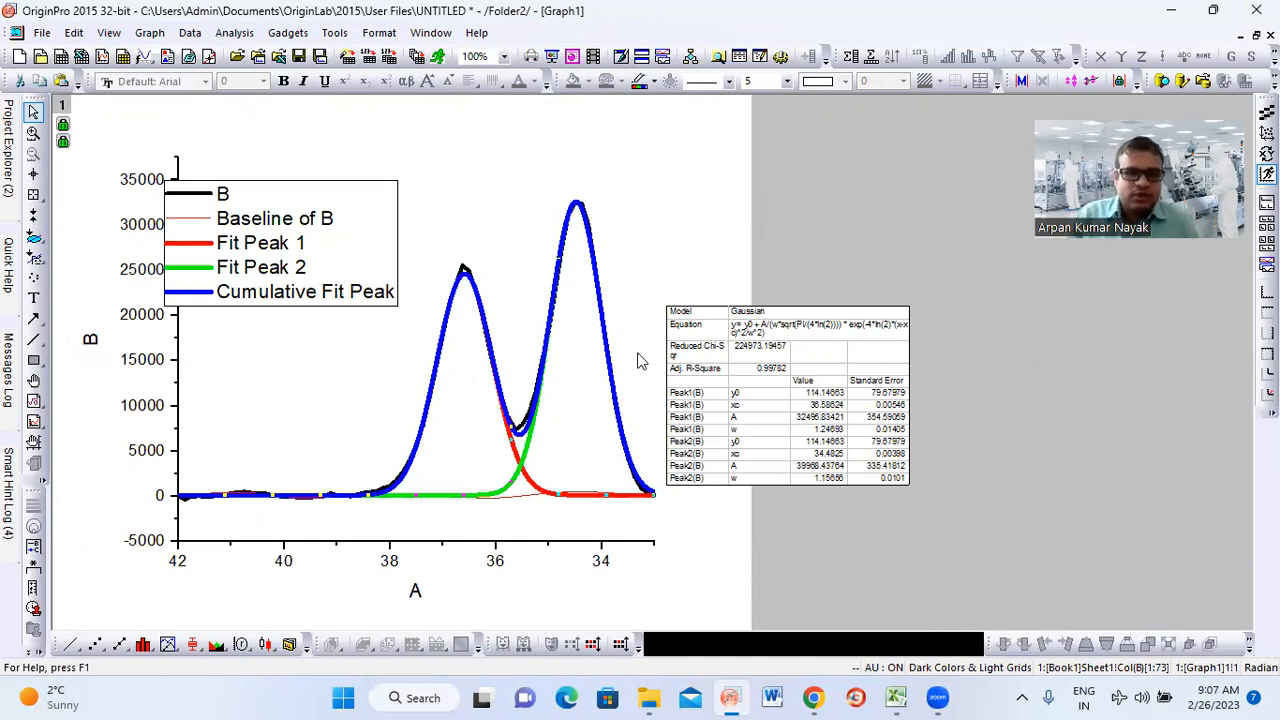
Set the Baseline of B curve's line width to 5 and its colour to magenta
click(525, 497)
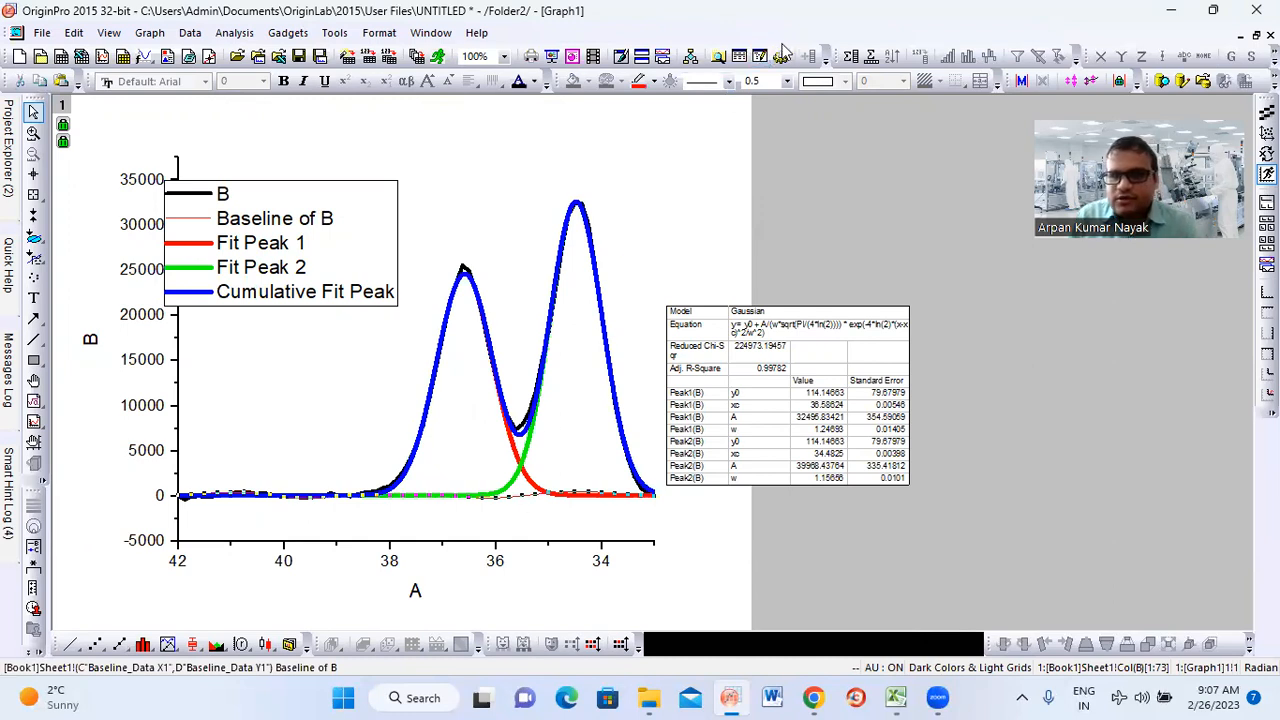
click(789, 82)
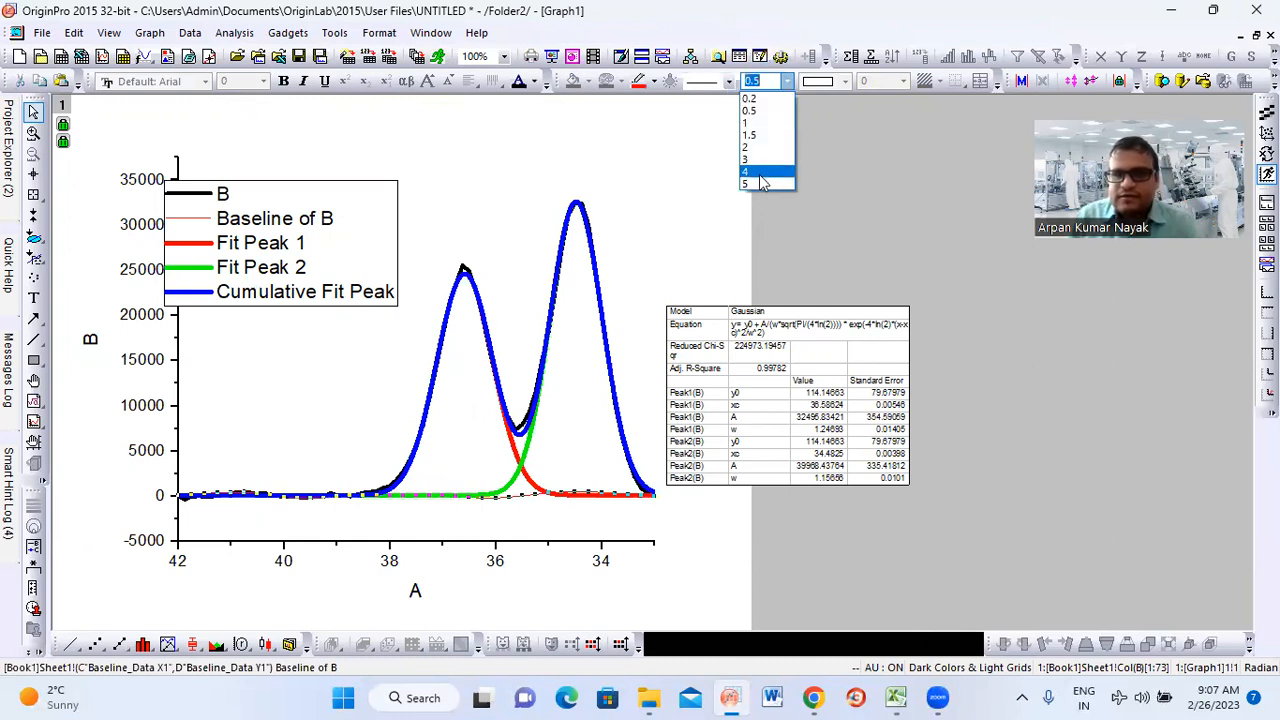
click(751, 185)
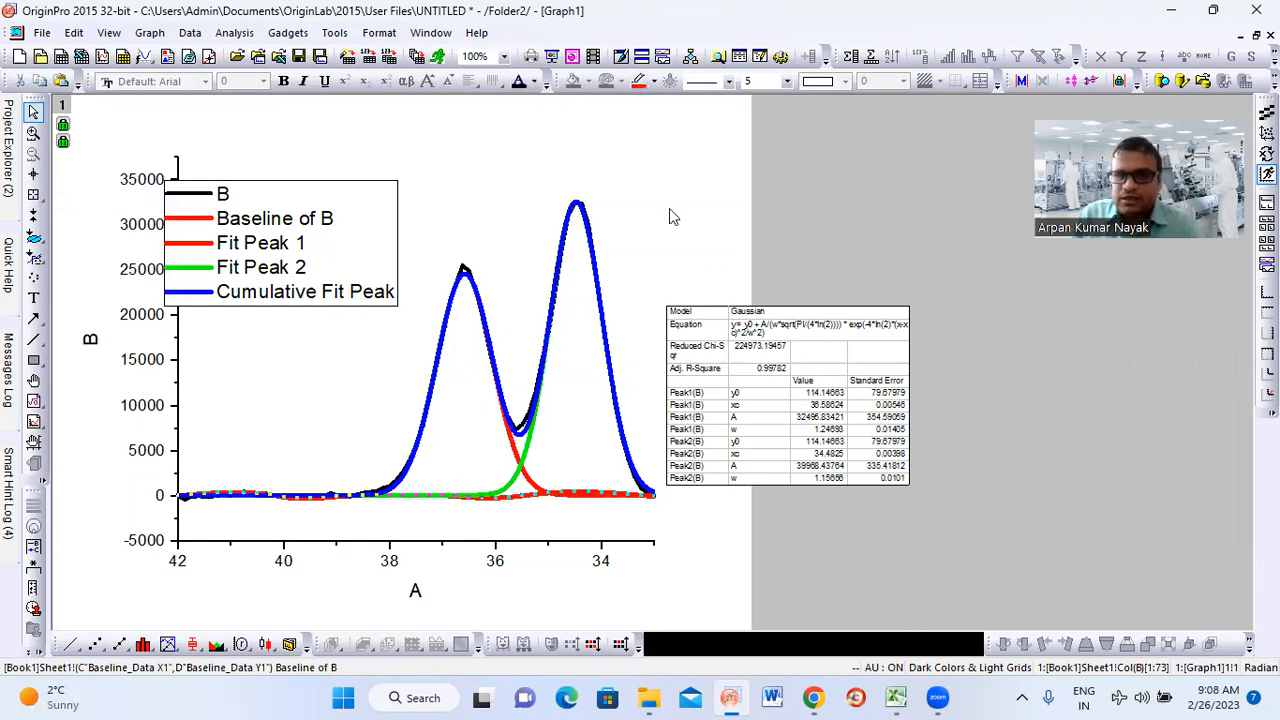
click(653, 82)
key(Right)
key(Right)
key(Right)
key(Right)
key(Left)
key(Left)
key(Return)
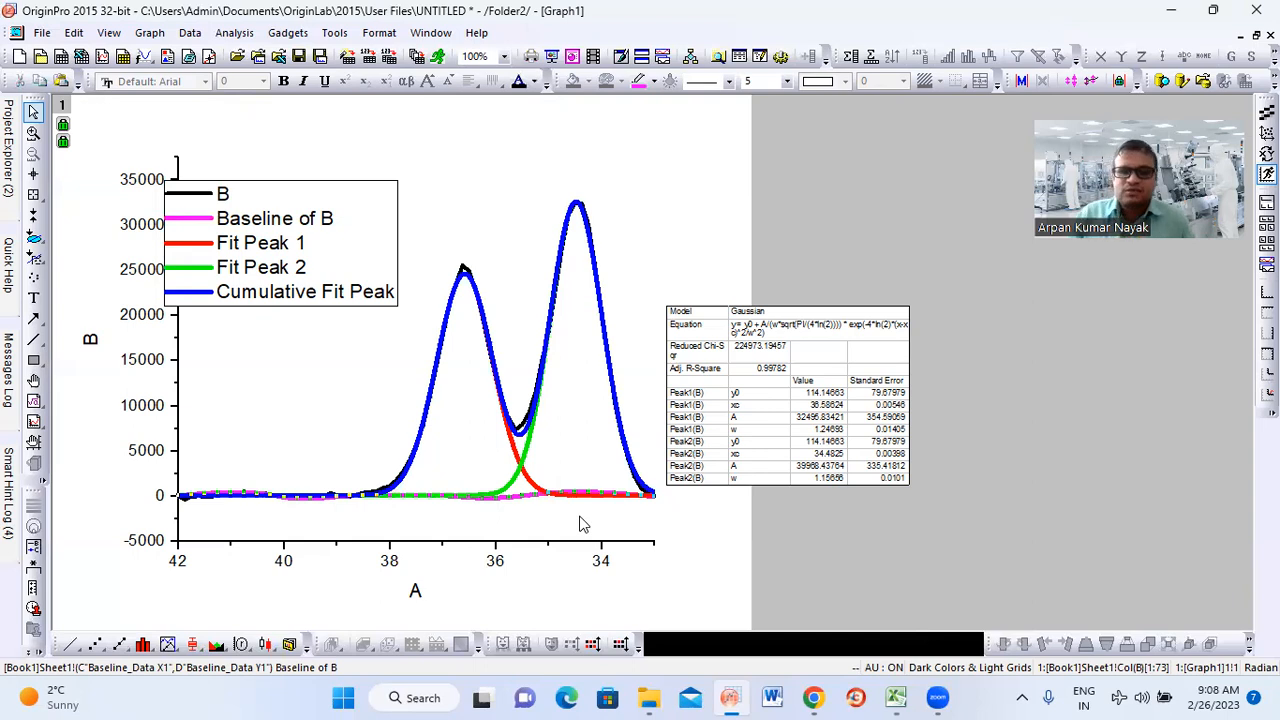
Open the plot details of the fit curves and set their group's edit mode to Independent
double_click(514, 485)
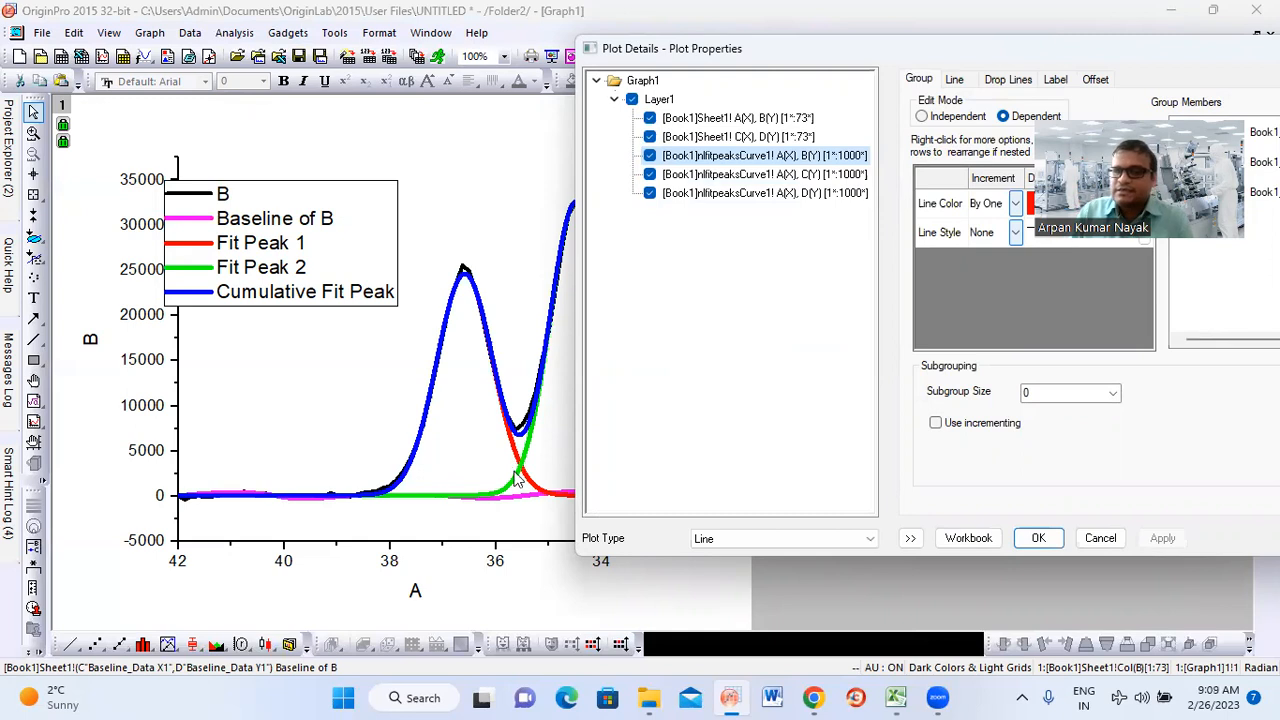
drag(778, 55, 329, 129)
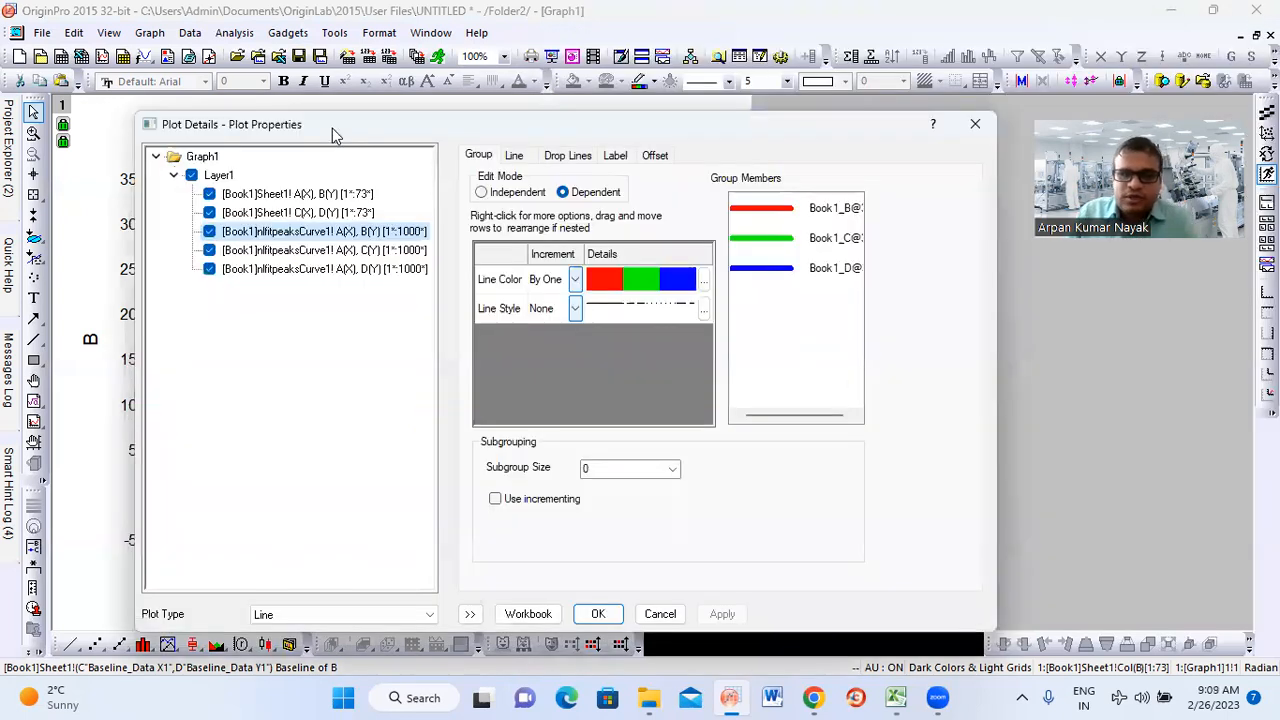
click(482, 193)
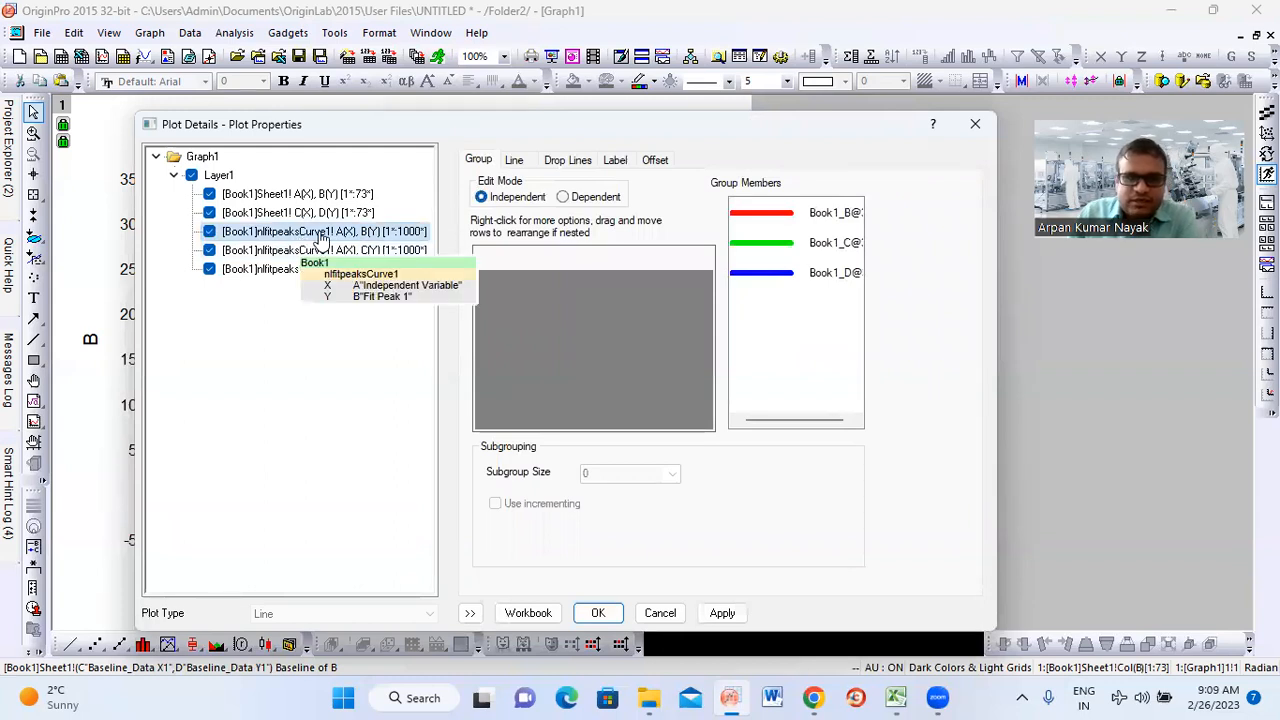
Fill the area under the Fit Peak 1 curve using "Inclusive broken by missing values" and apply it
click(514, 163)
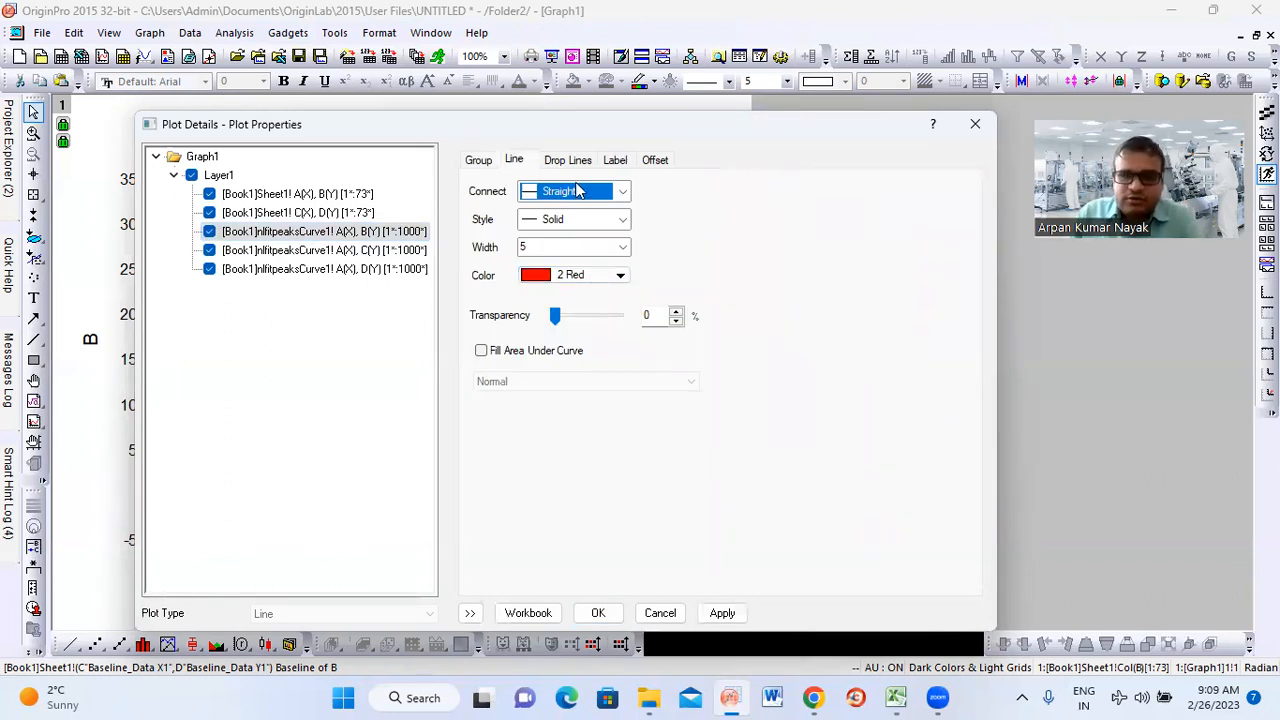
click(481, 352)
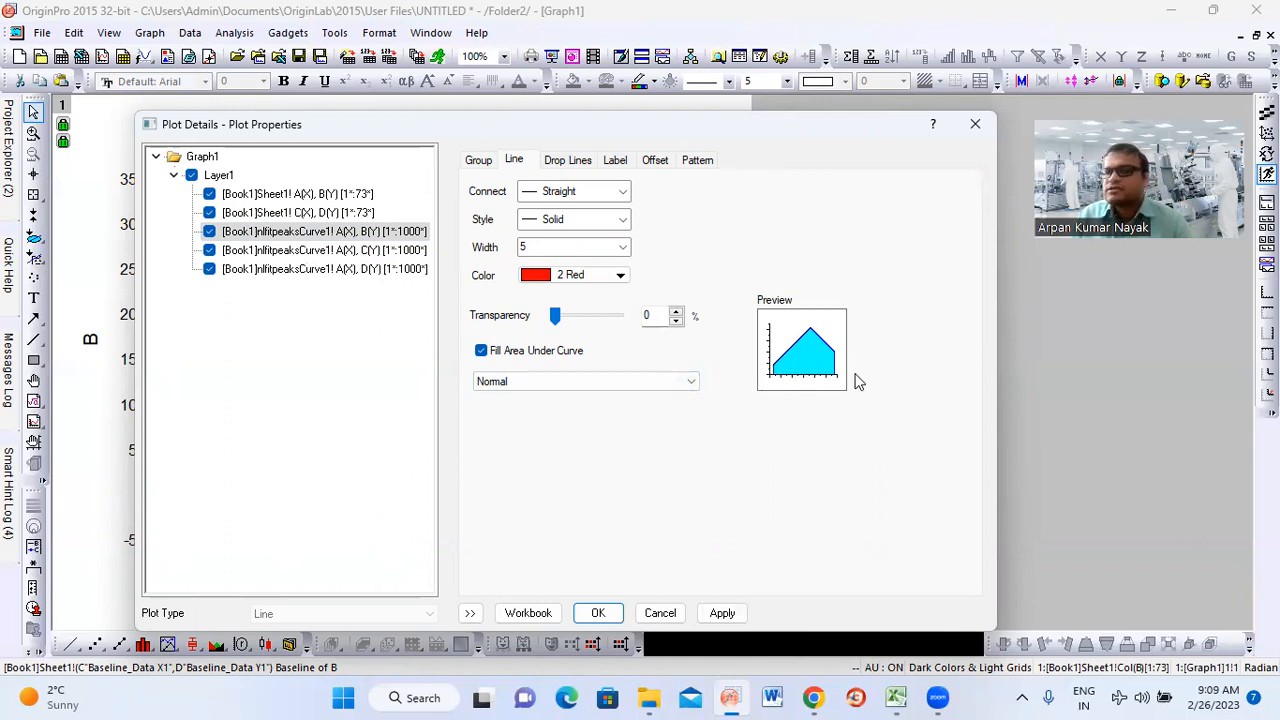
click(531, 384)
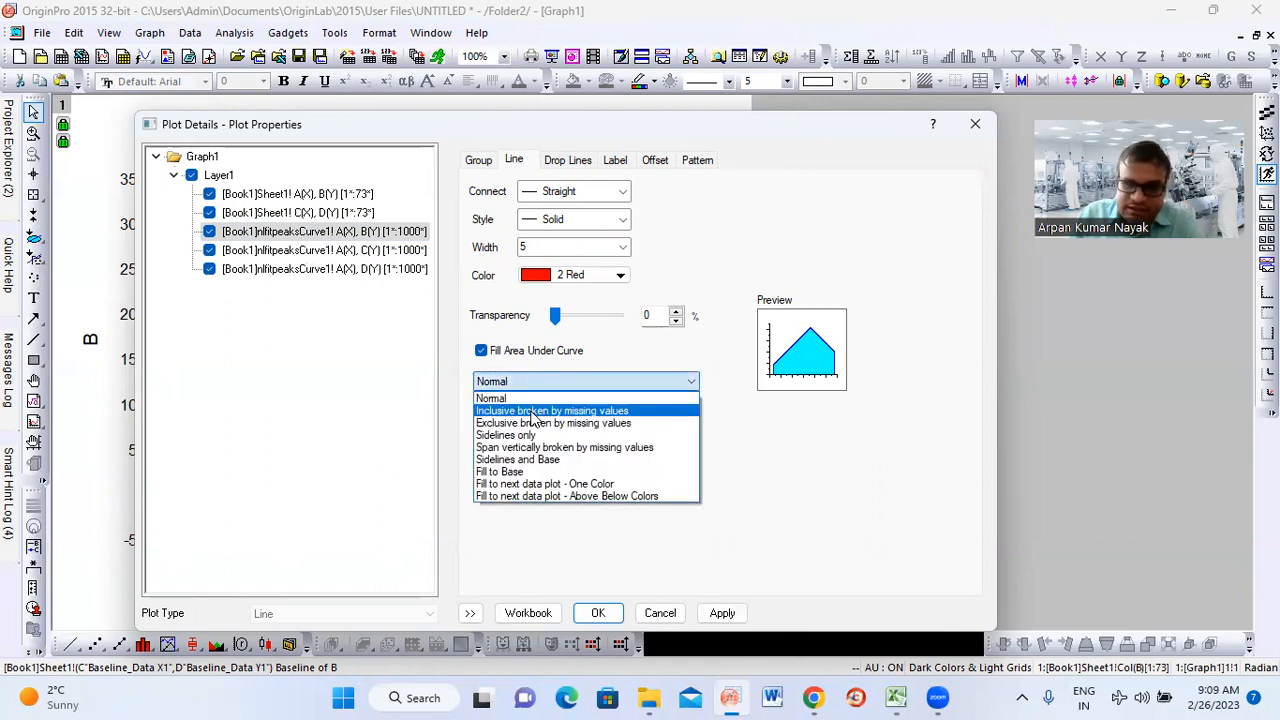
click(535, 411)
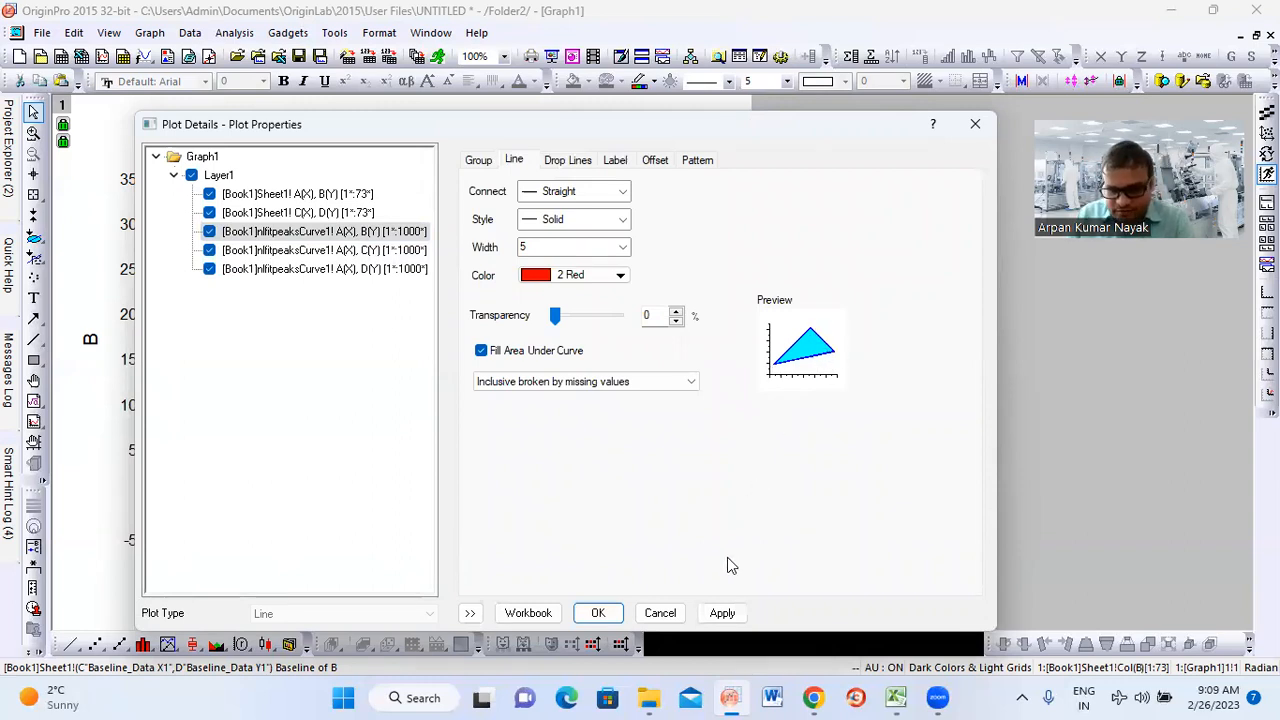
click(722, 613)
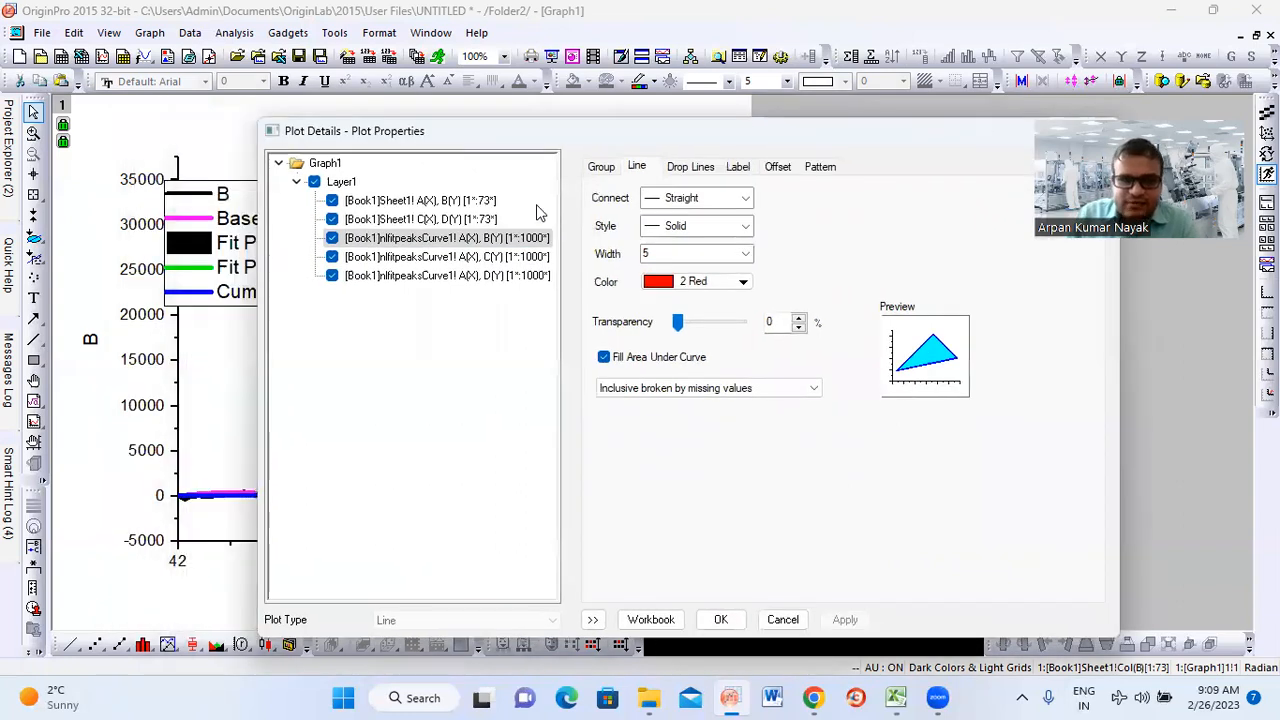
Enable the area fill under the Fit Peak 2 curve, nlfitpeaksCurve1 C(Y), using "Inclusive broken by missing values"
click(423, 258)
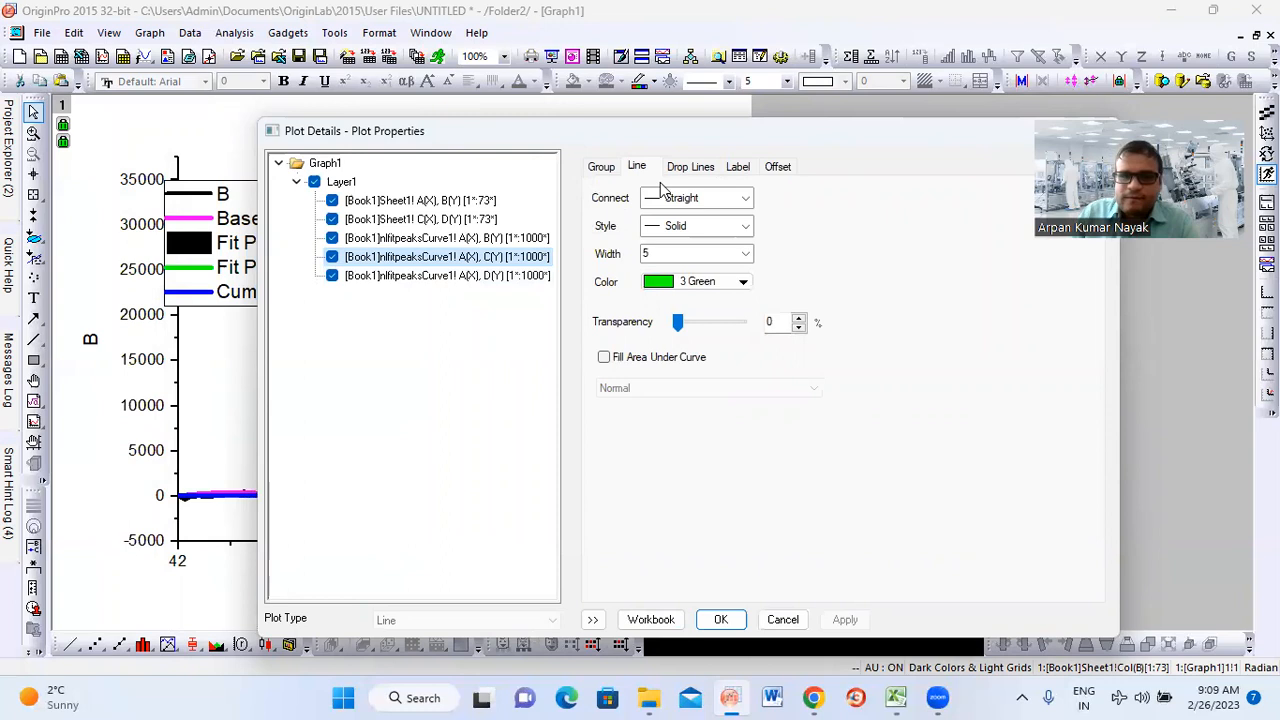
click(424, 389)
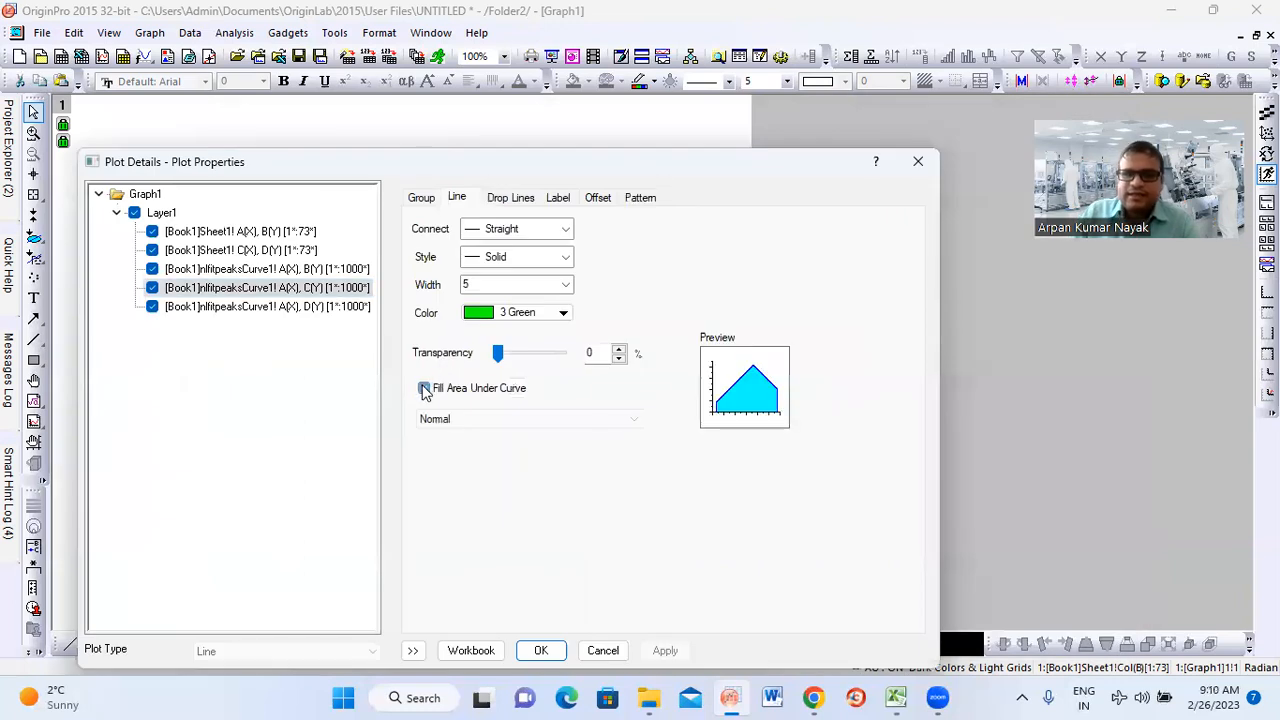
click(607, 421)
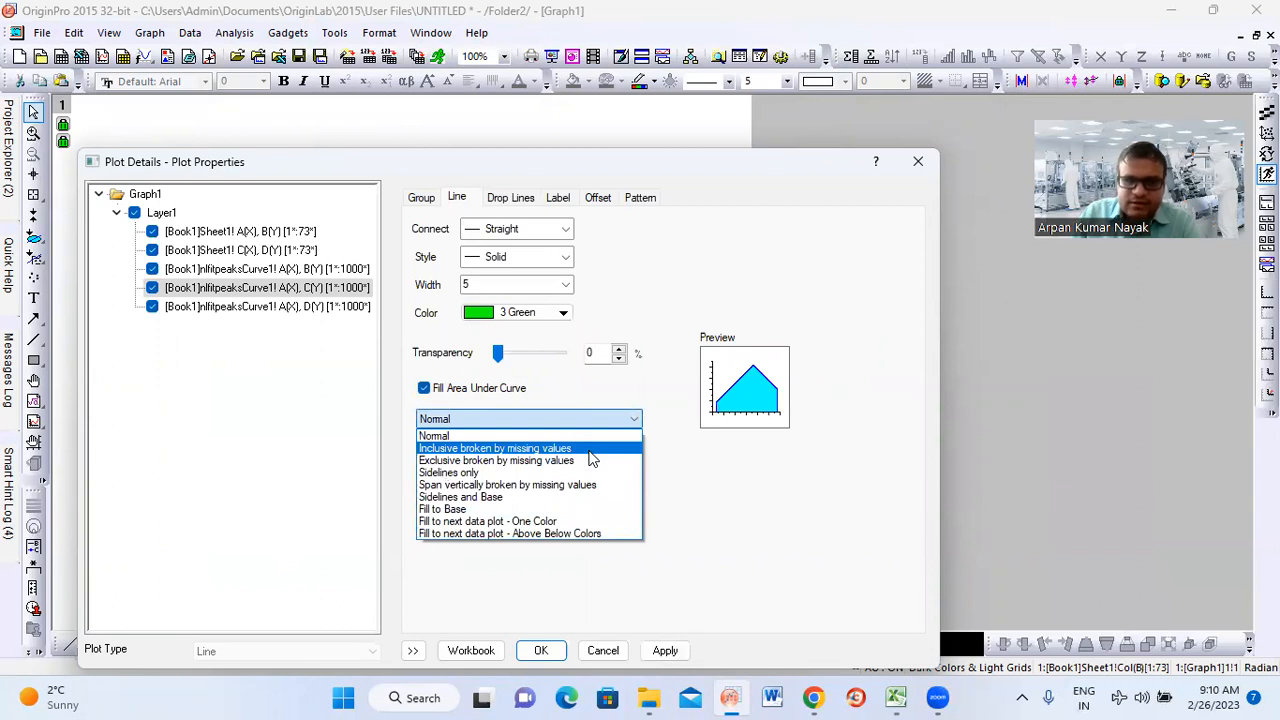
click(592, 450)
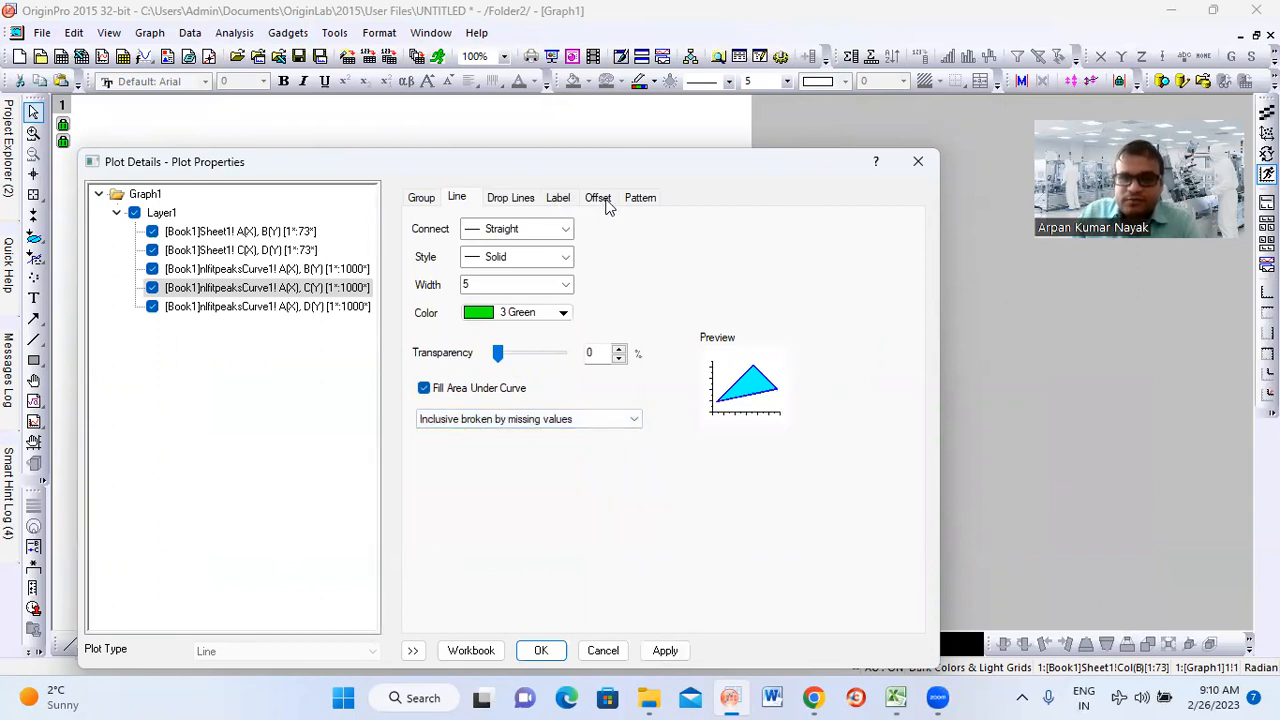
Set the Fit Peak 2 area's fill colour to Green and apply the plot details to the graph
click(562, 200)
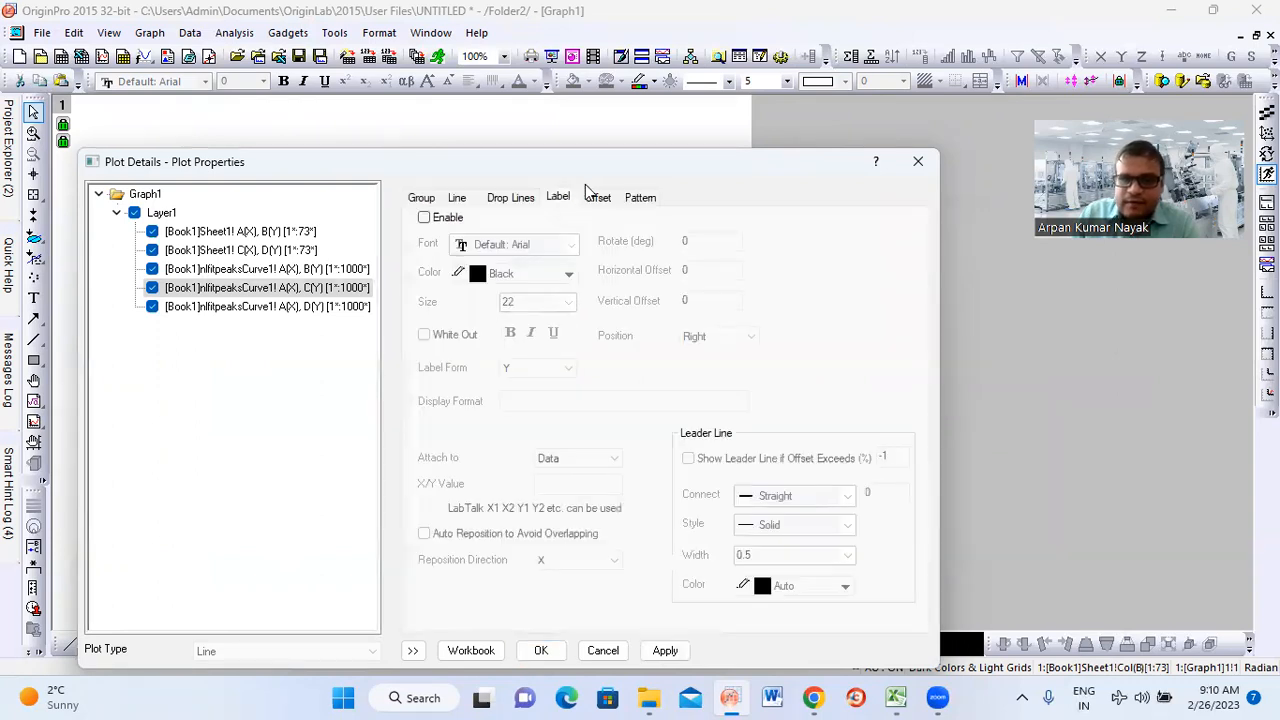
click(599, 197)
click(638, 201)
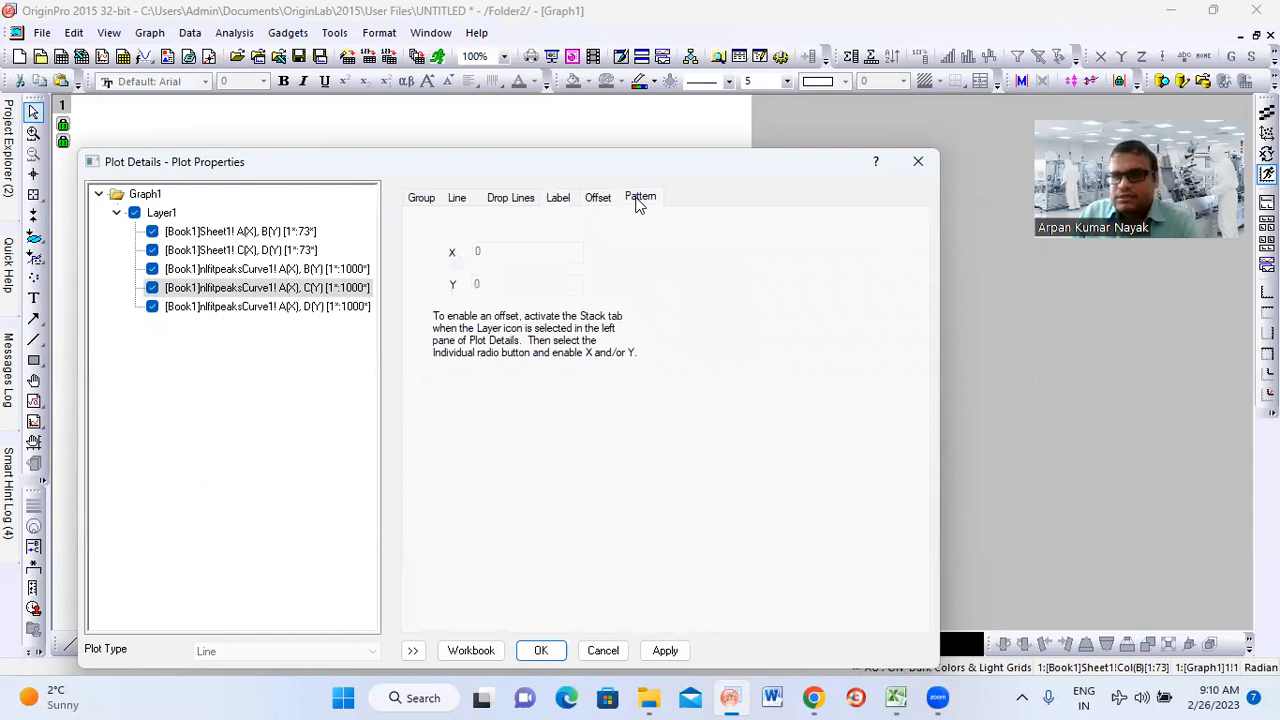
click(718, 238)
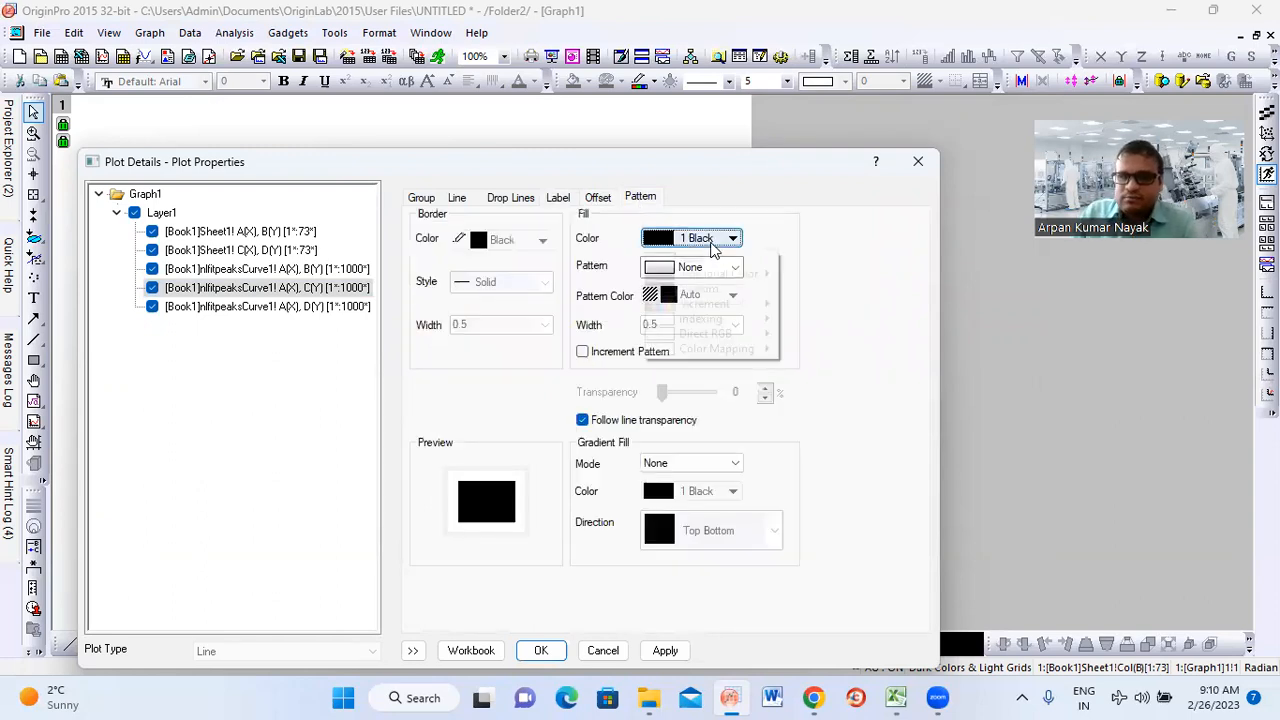
mouse_move(742, 282)
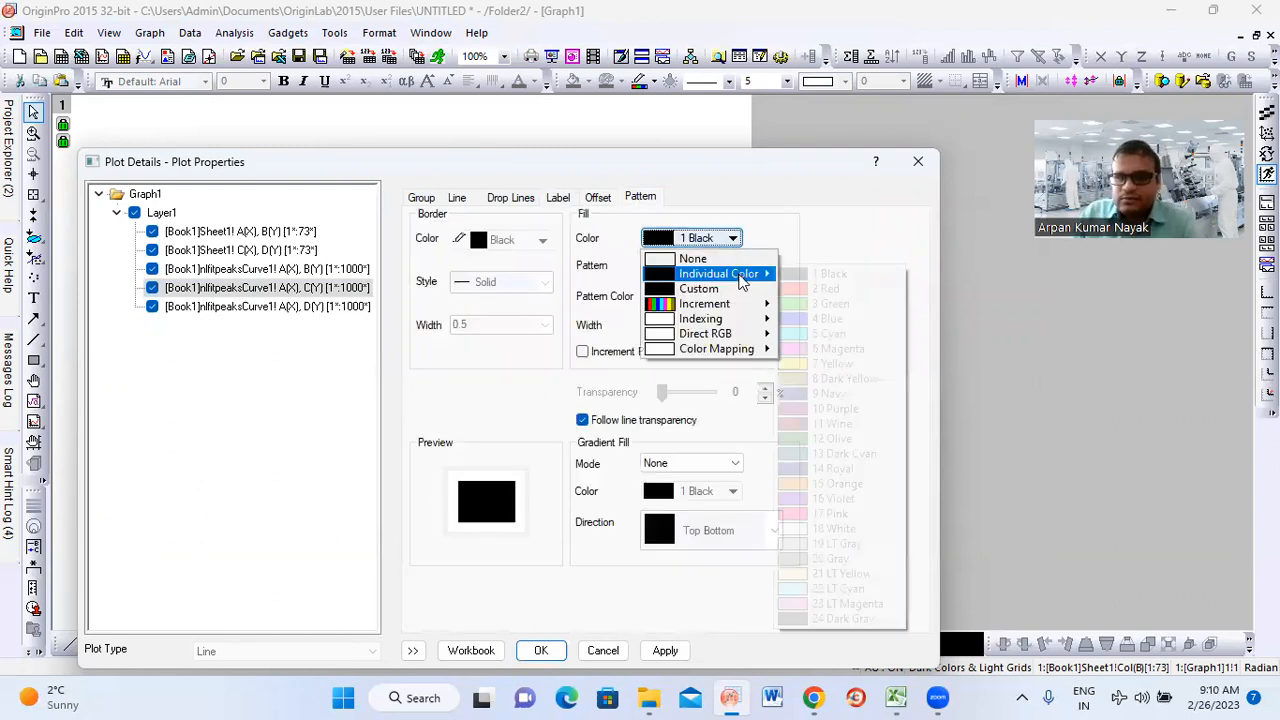
click(822, 310)
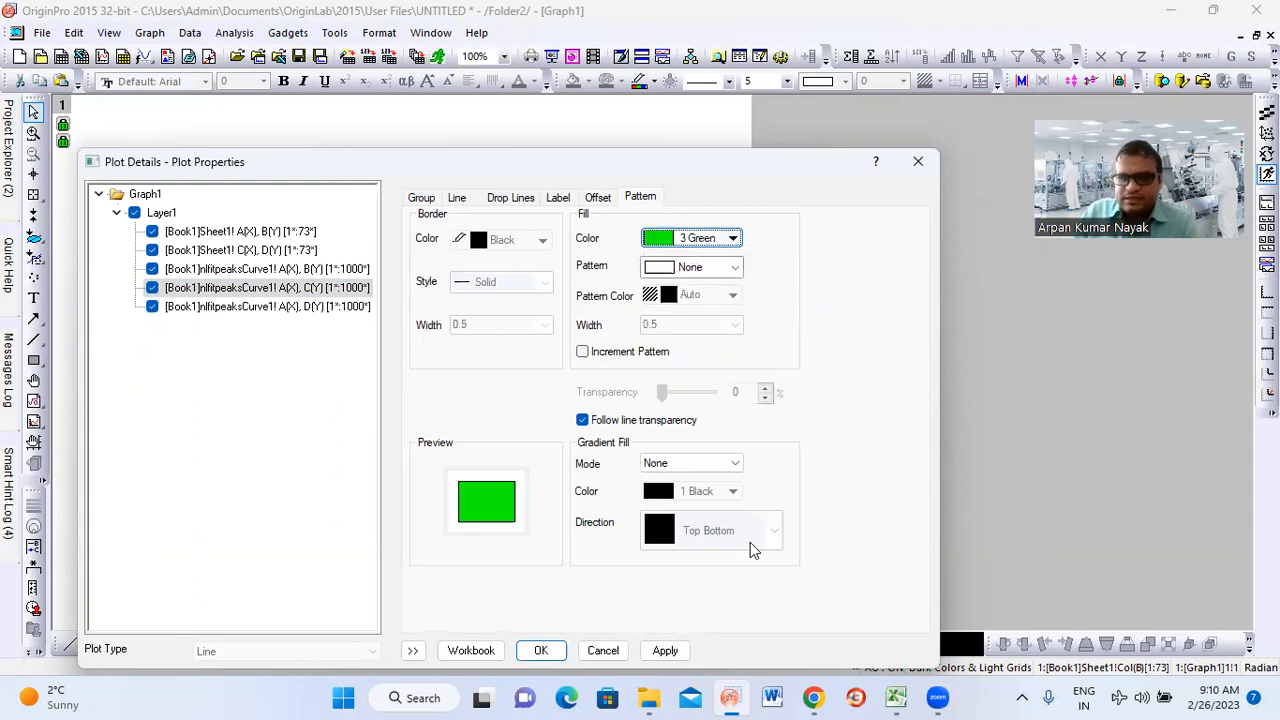
click(541, 651)
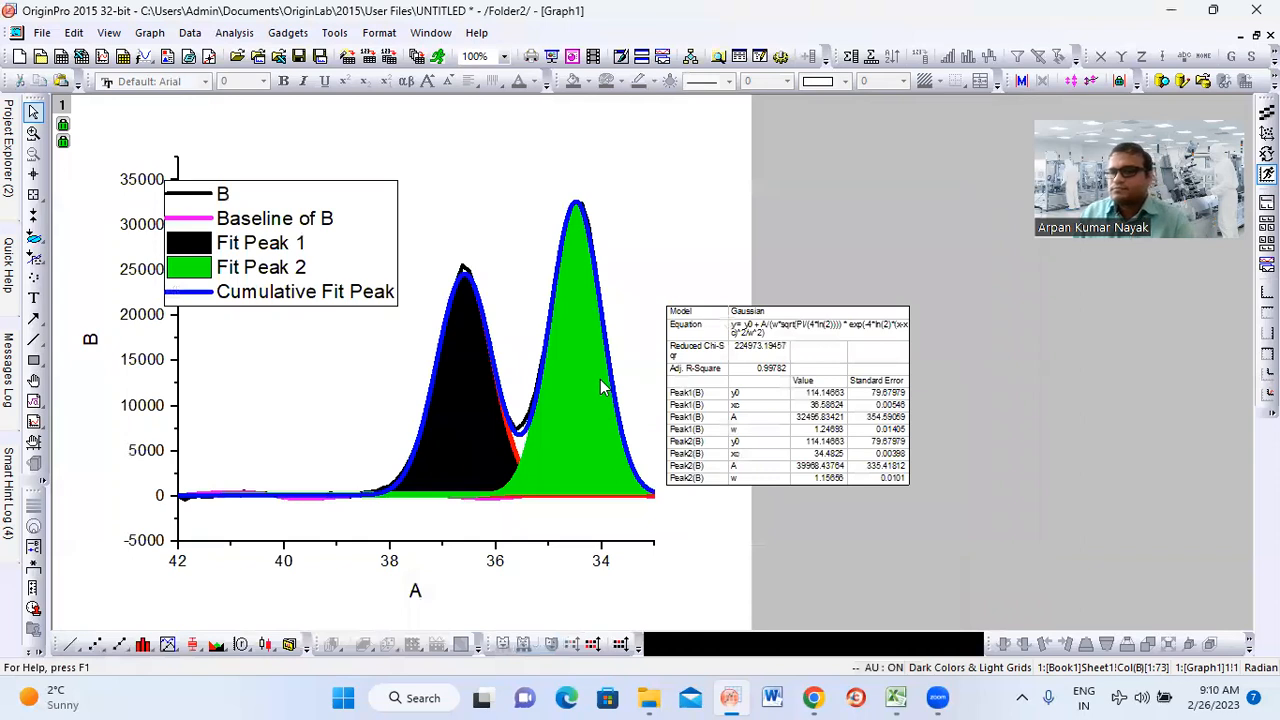
Reopen the Fit Peak 2 plot details and set its fill pattern to the Dense horizontal lines
double_click(590, 443)
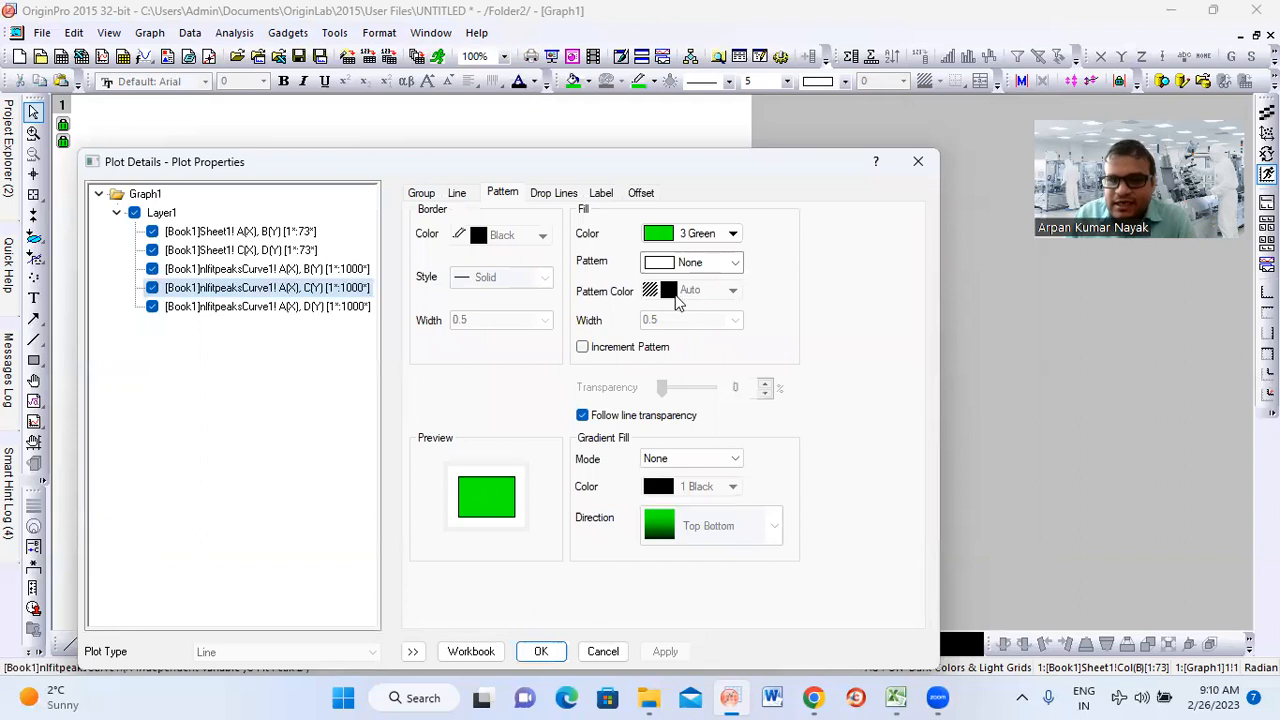
click(735, 262)
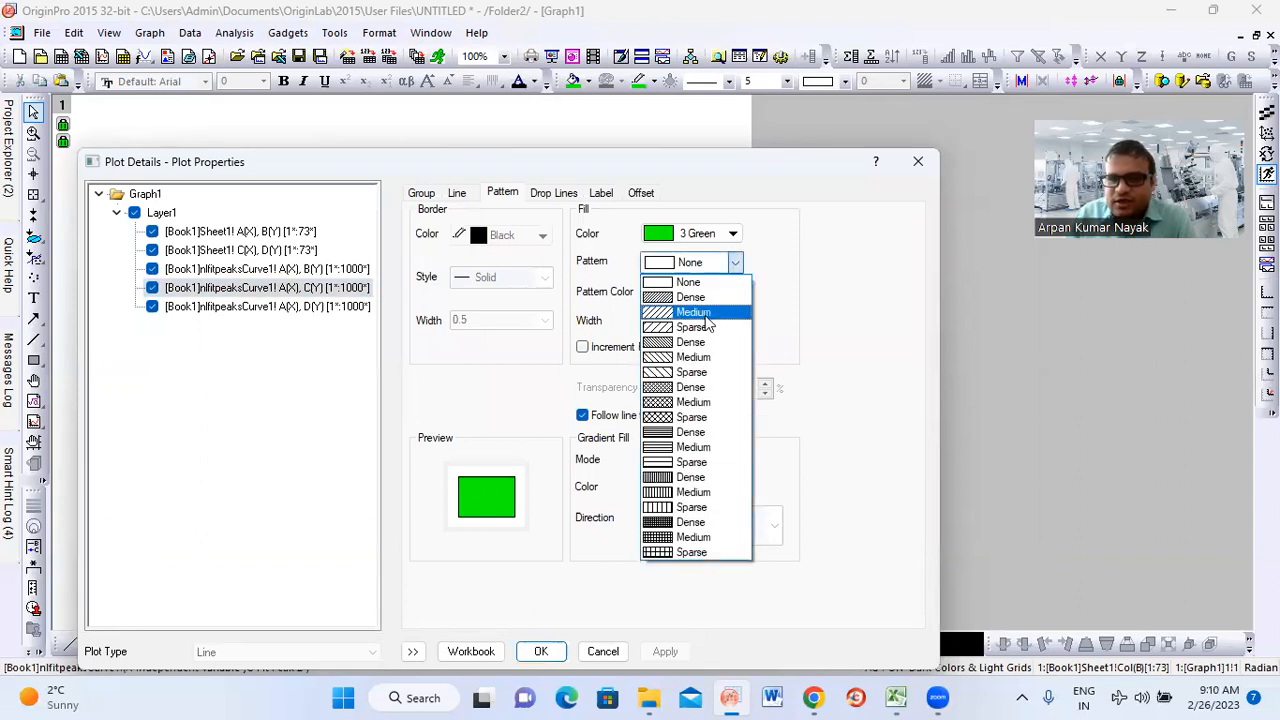
click(680, 432)
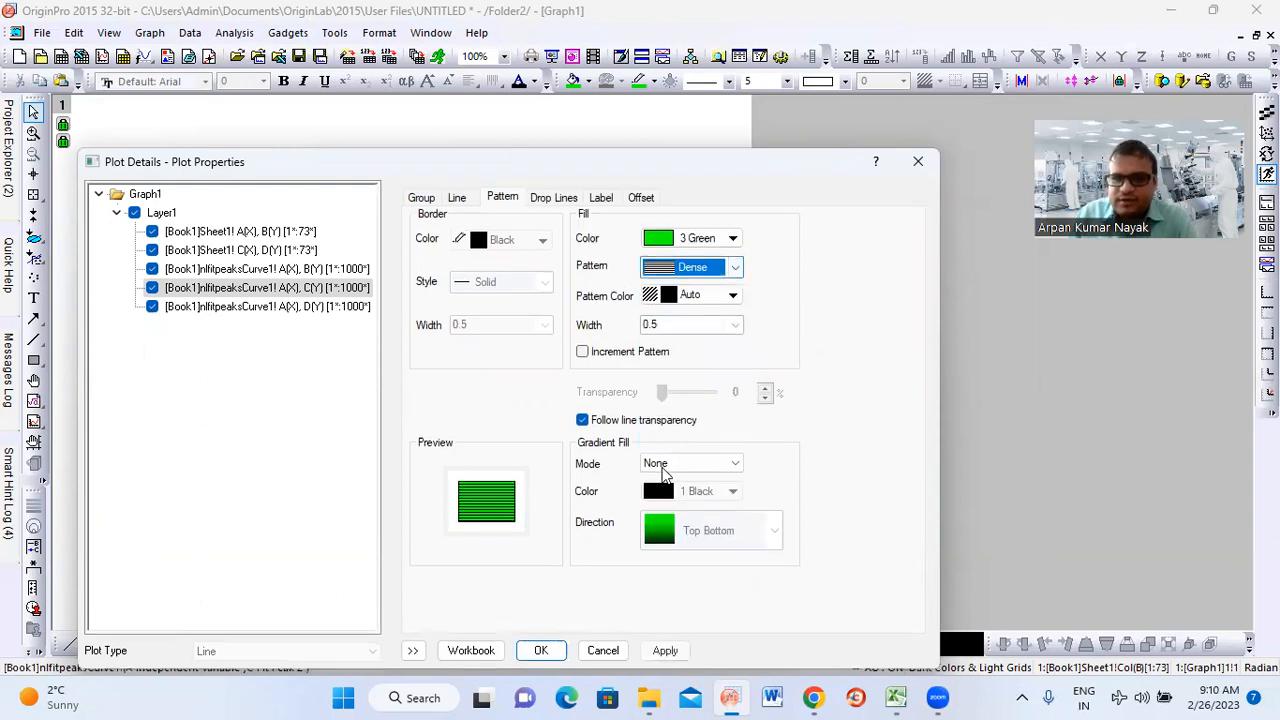
Set the fill colour of the Fit Peak 1 curve, nlfitpeaksCurve1 B(Y), to Red
click(268, 269)
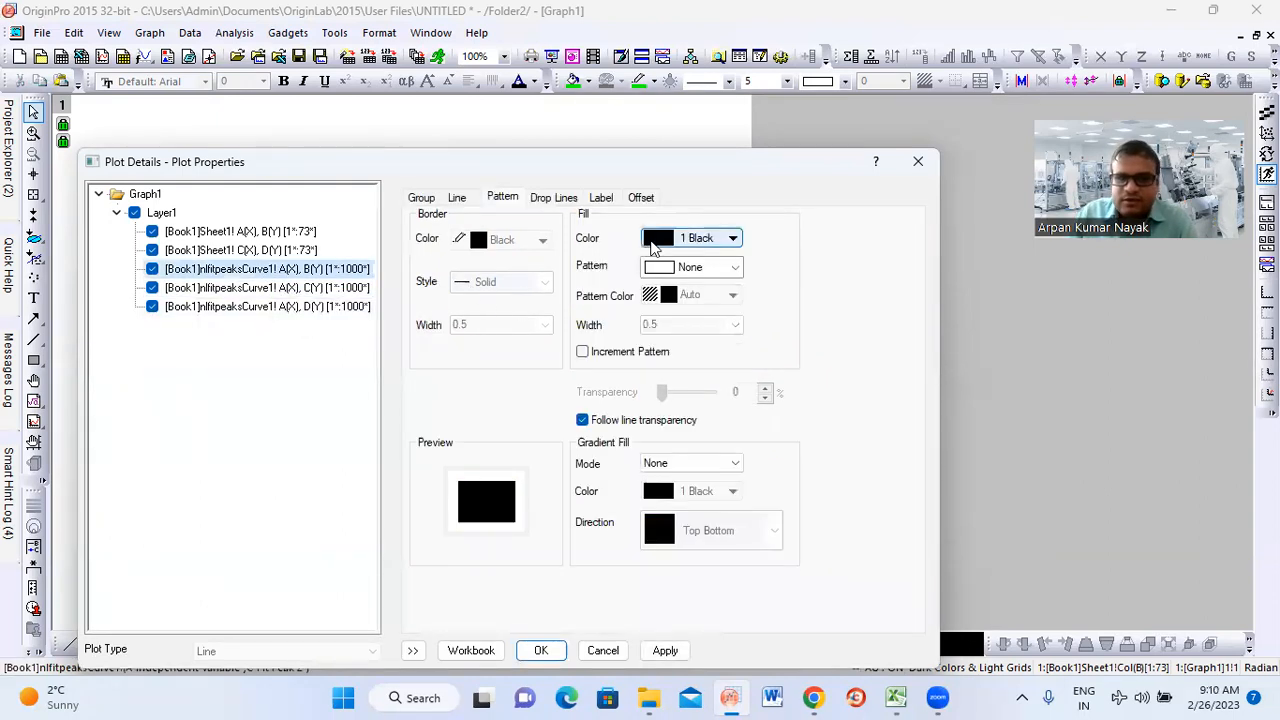
click(712, 240)
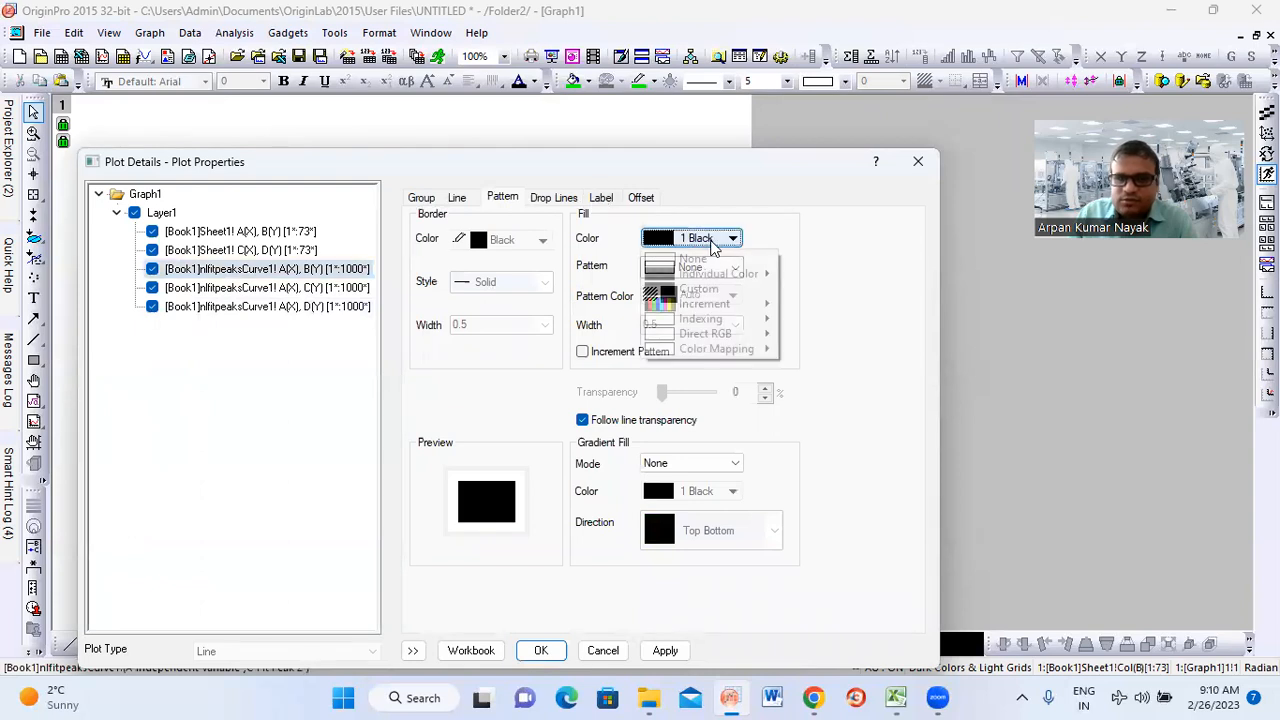
mouse_move(753, 281)
click(840, 289)
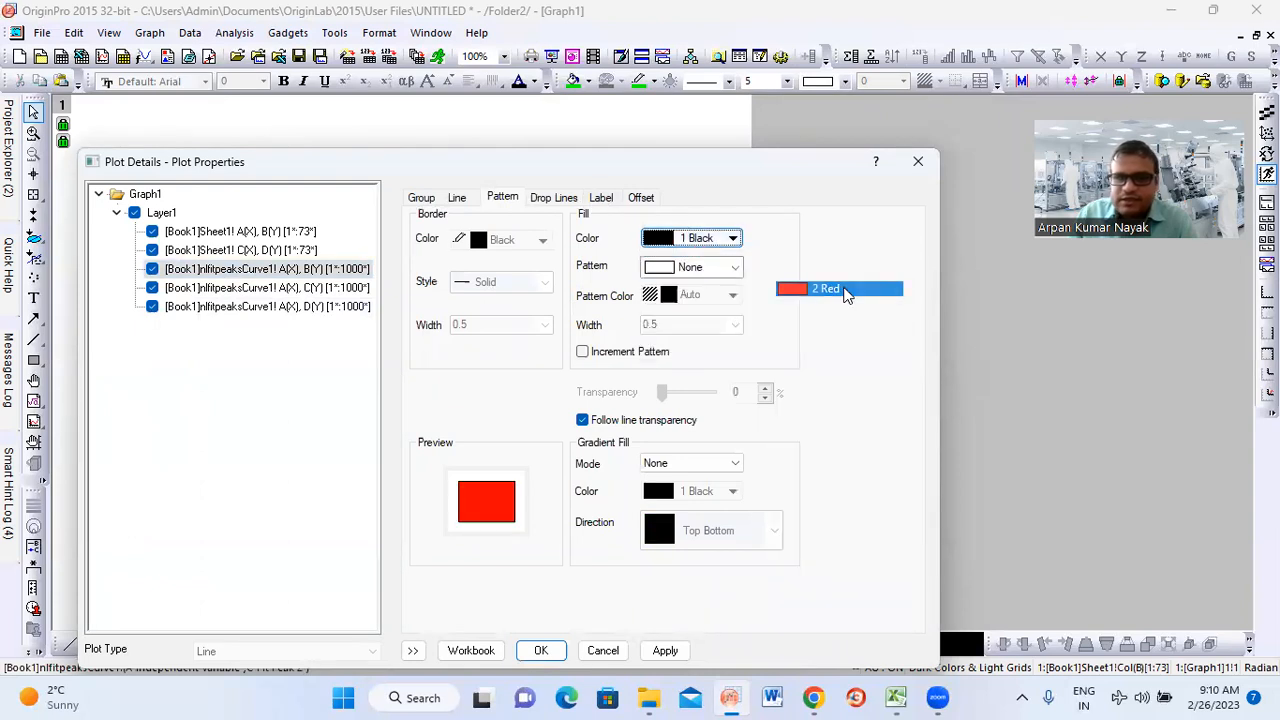
click(601, 198)
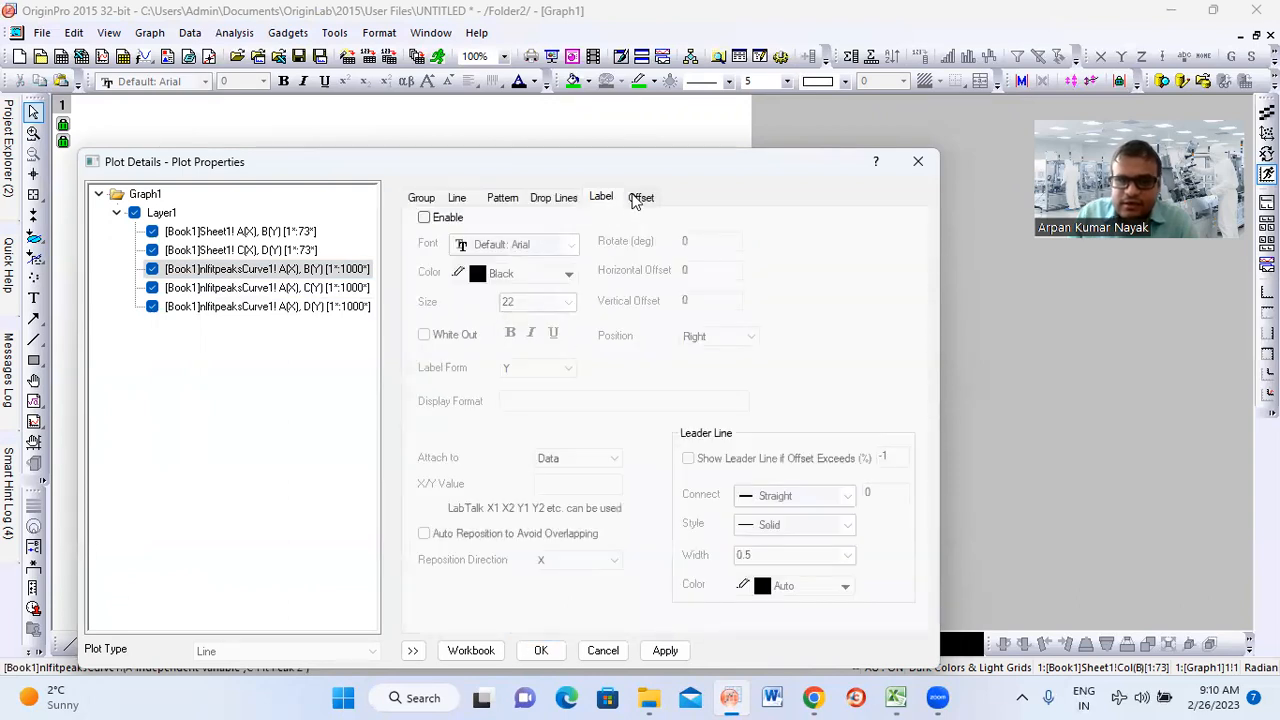
click(560, 198)
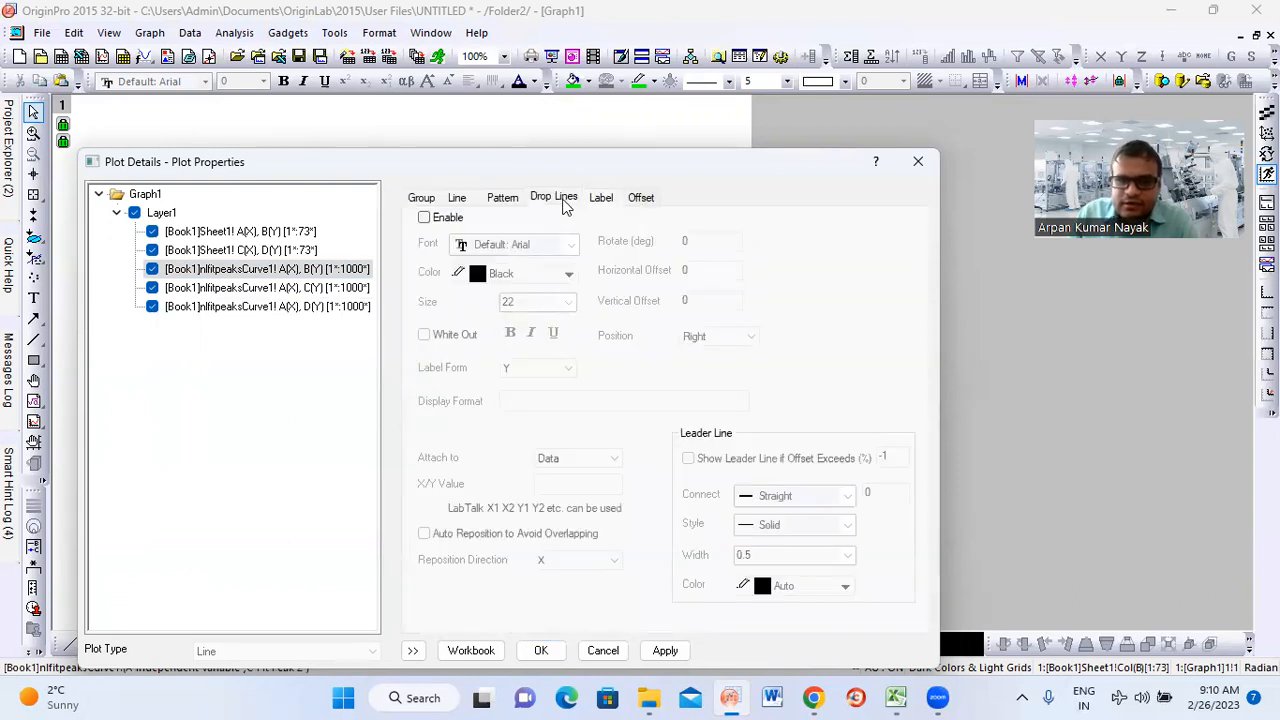
click(640, 198)
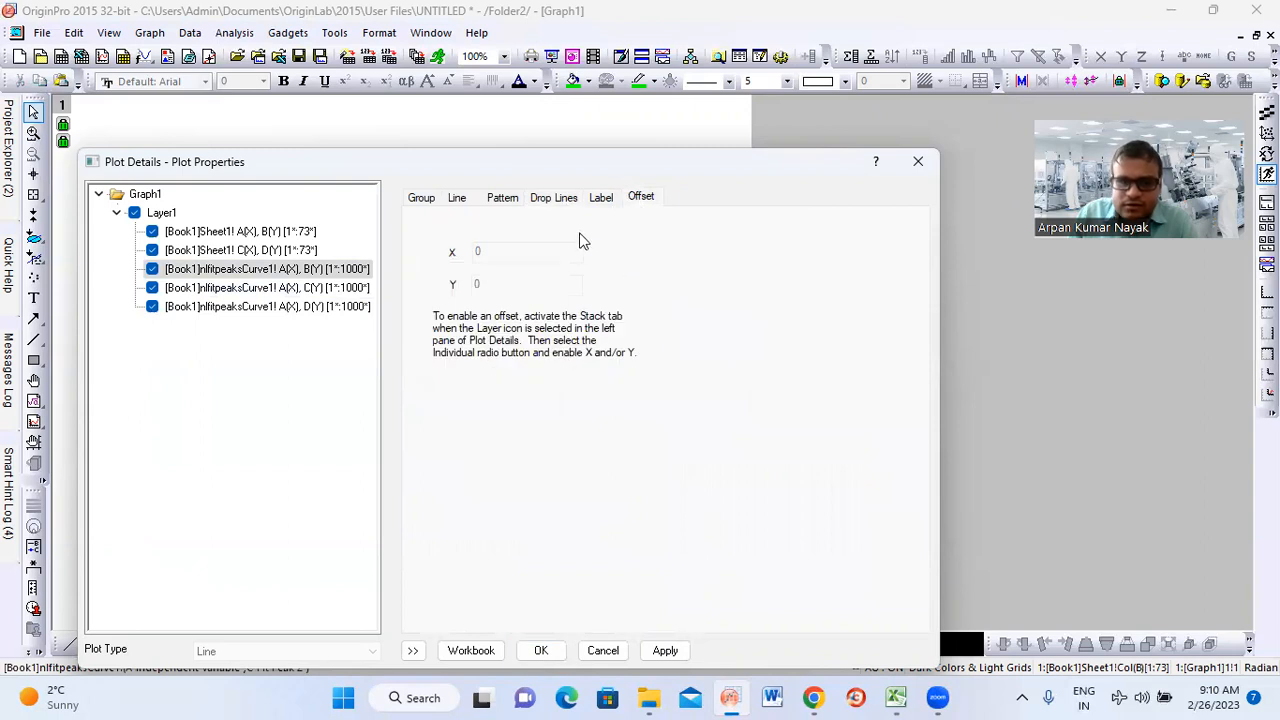
click(502, 200)
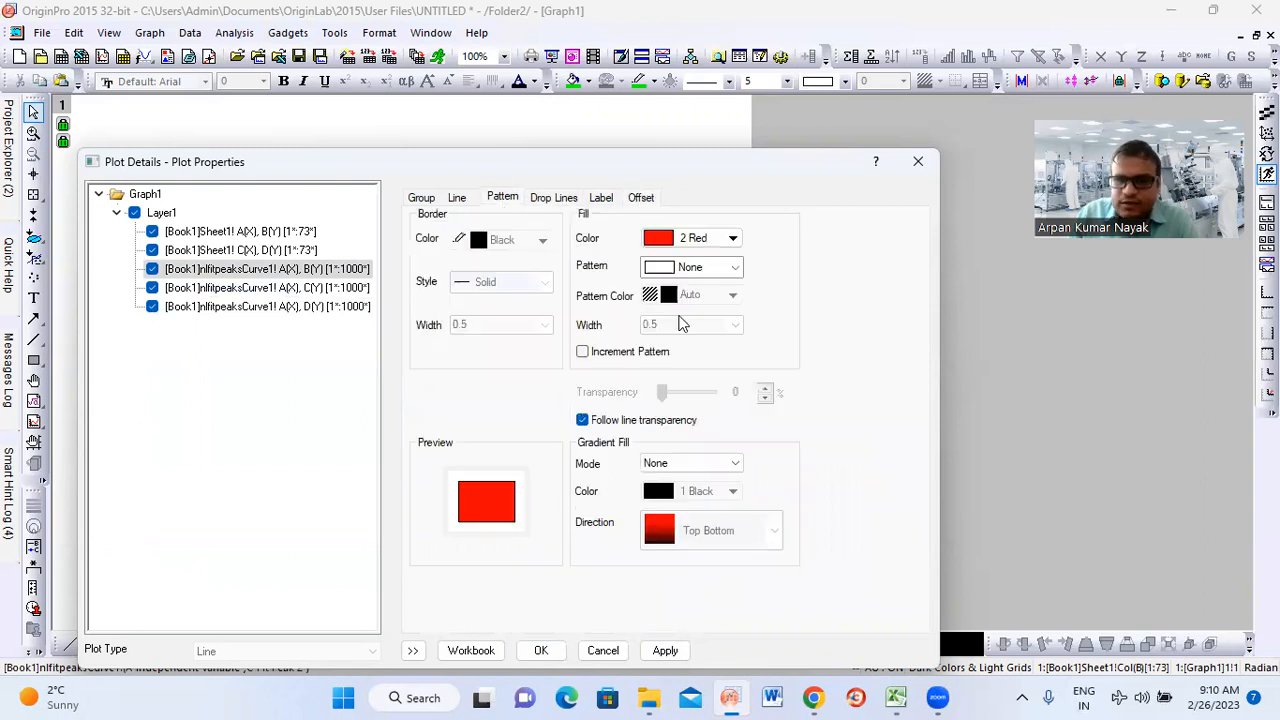
Set the Fit Peak 1 area's fill pattern to the Medium horizontal lines and apply the plot details to the graph
click(700, 266)
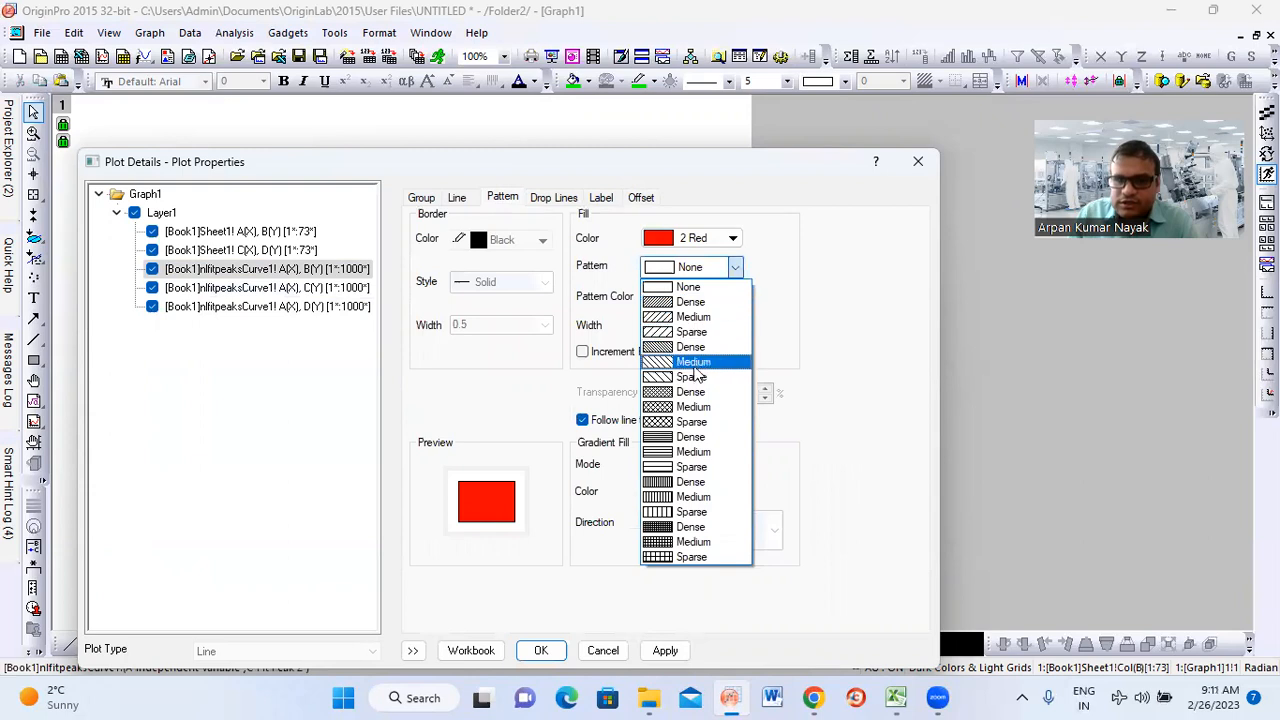
click(690, 453)
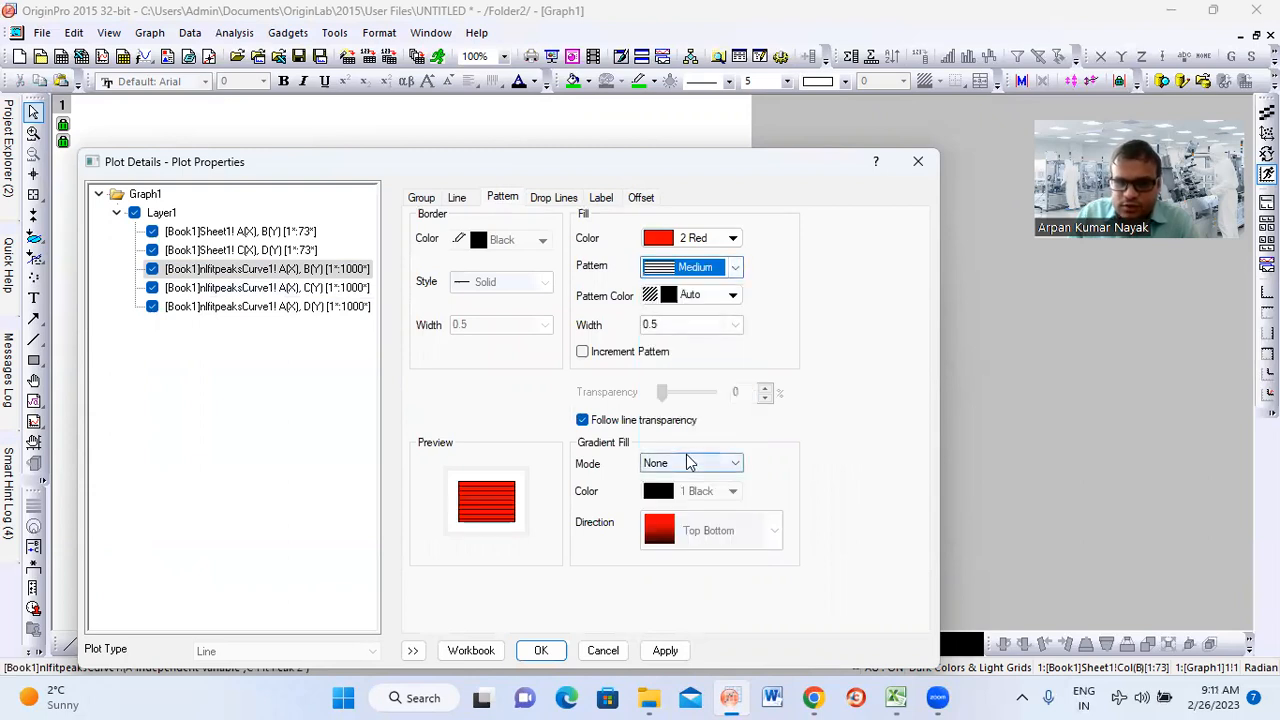
click(541, 651)
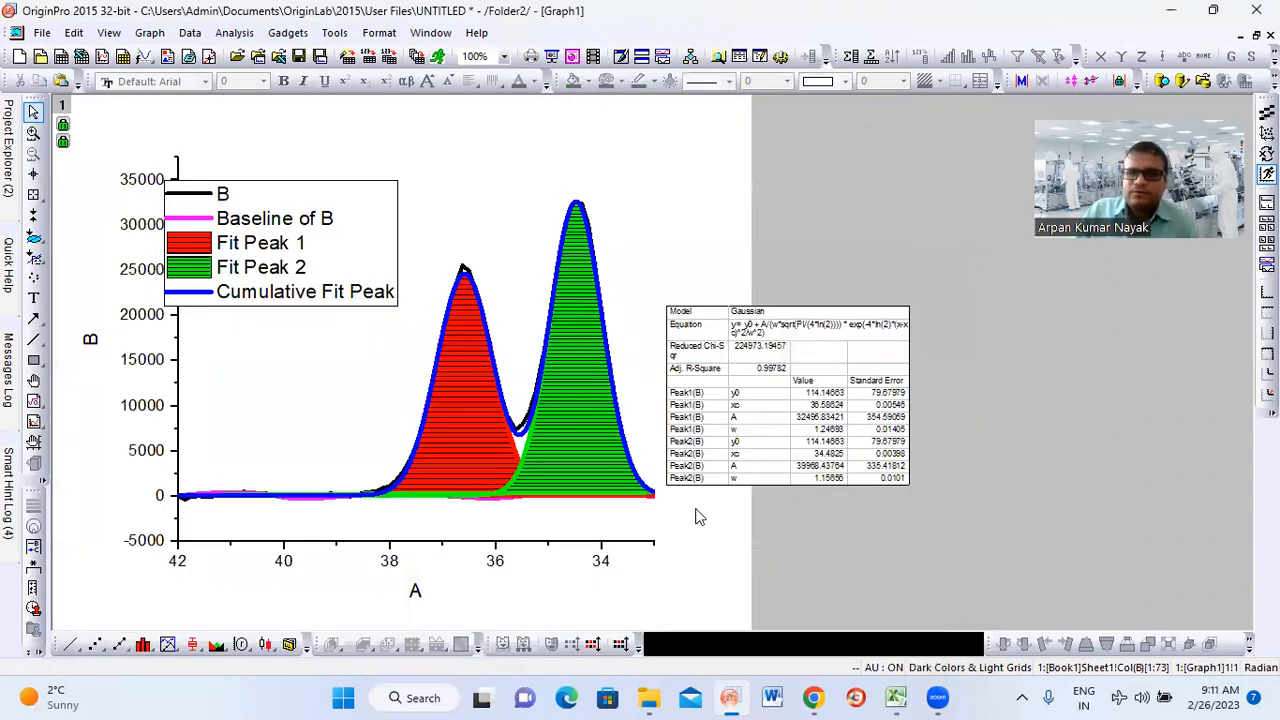